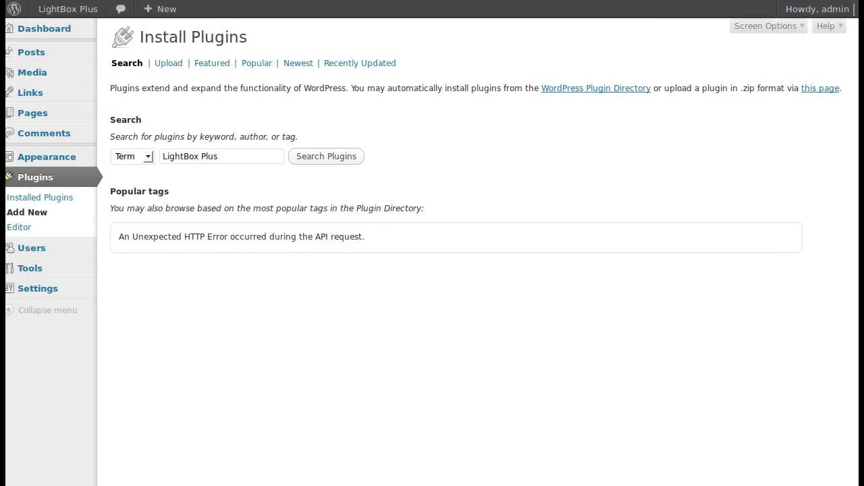
pyautogui.moveTo(227, 156); pyautogui.dragTo(160, 160)
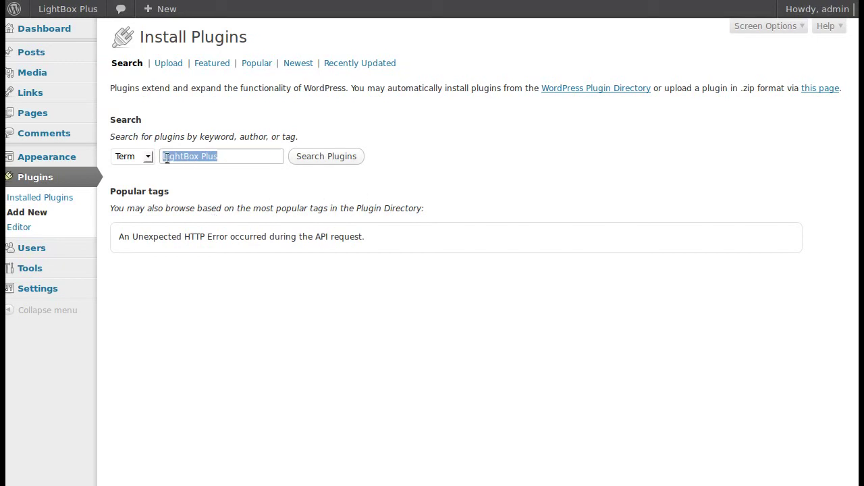
pyautogui.click(225, 156)
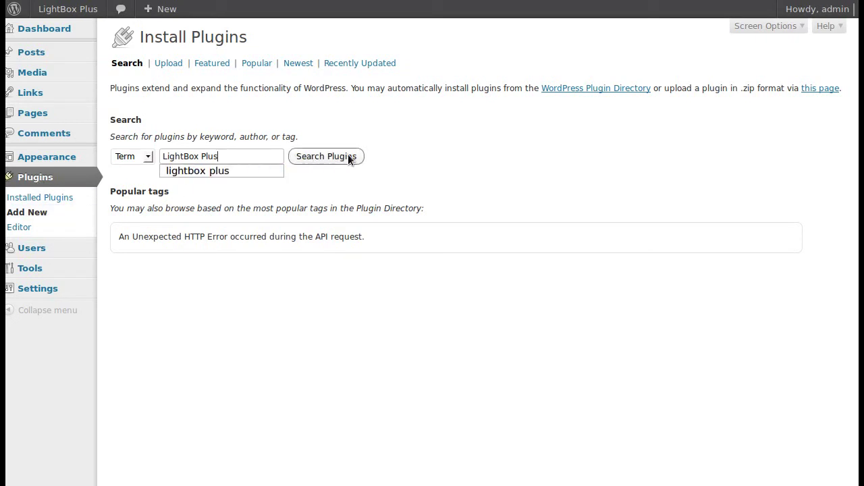
pyautogui.click(373, 157)
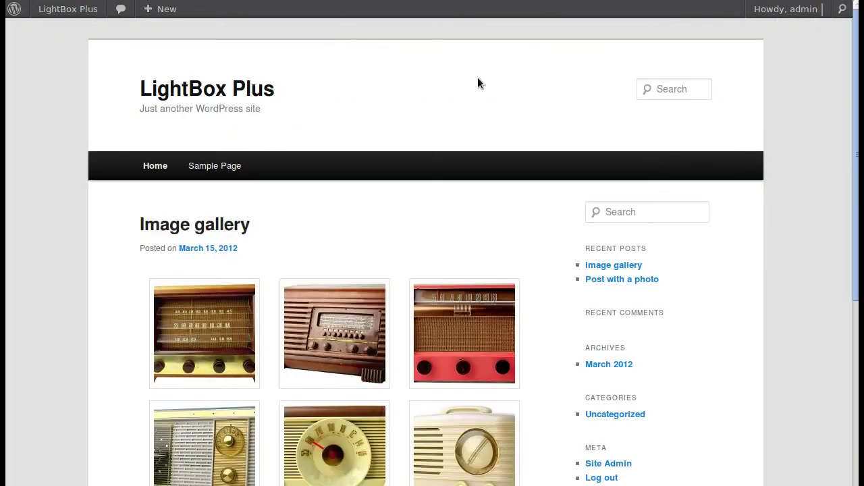
# - View the first radio photo of the Image gallery post at full size, and leave the image page
pyautogui.scroll(-2, 491, 231)
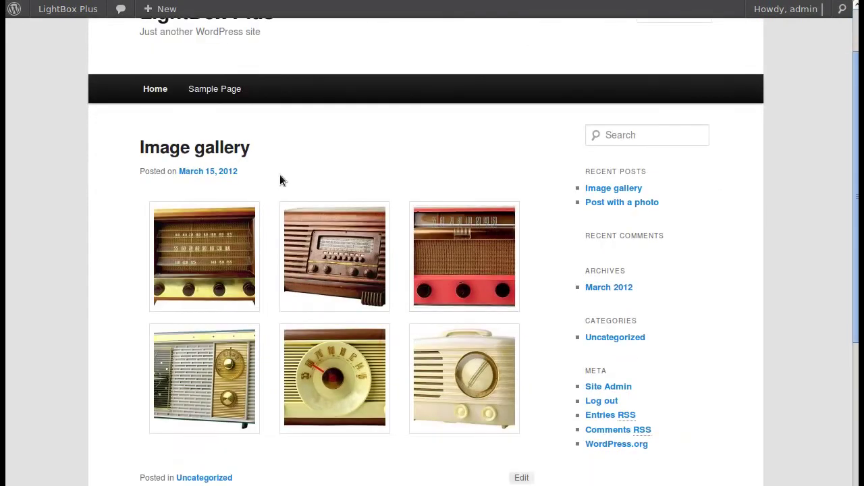
pyautogui.click(209, 252)
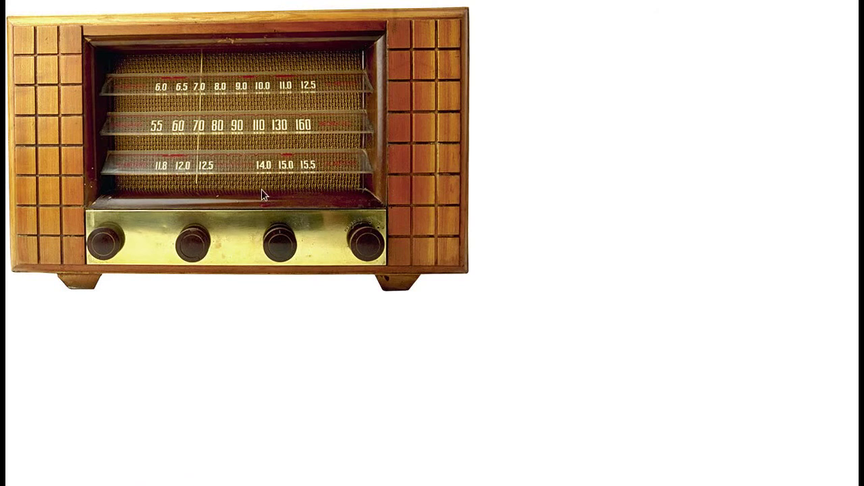
pyautogui.hotkey('alt', 'Left')
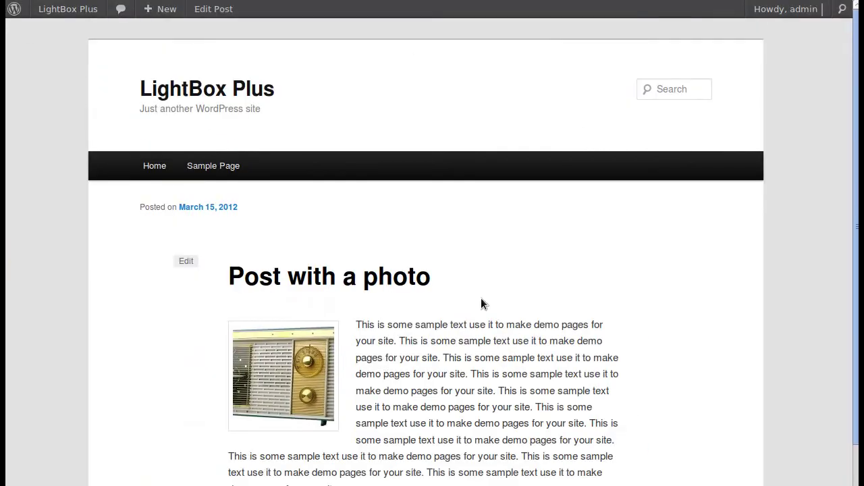
# - Check how the radio photo in "Post with a photo" opens and closes as an overlay, and return to the Image gallery post
pyautogui.click(271, 371)
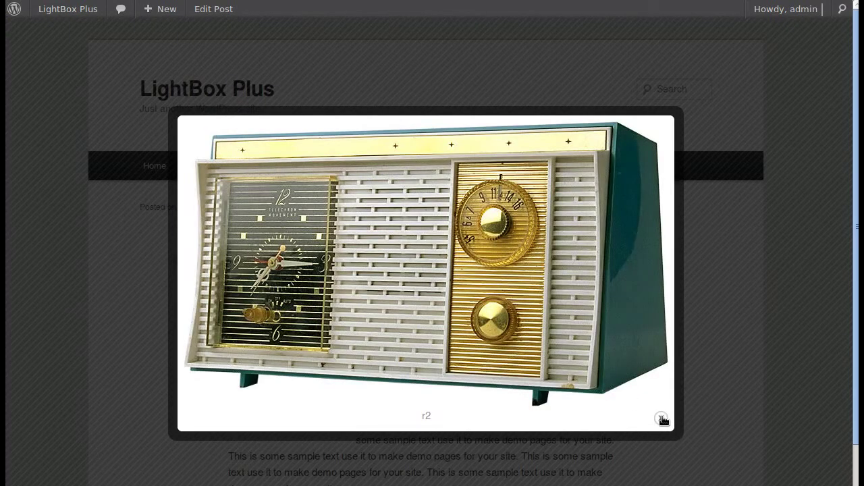
pyautogui.click(662, 419)
pyautogui.click(247, 369)
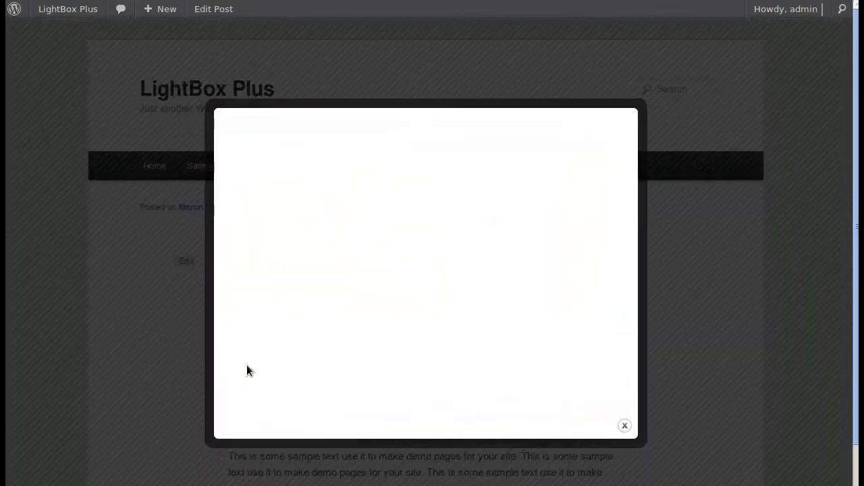
pyautogui.click(661, 418)
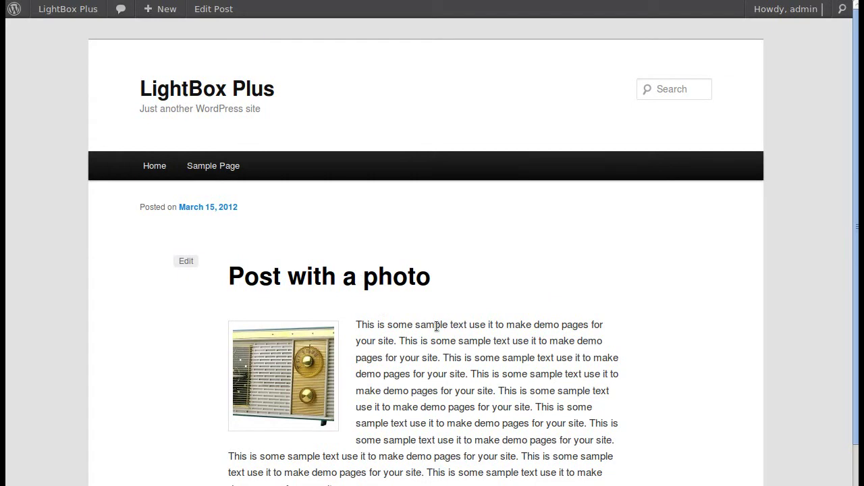
pyautogui.scroll(-3, 442, 325)
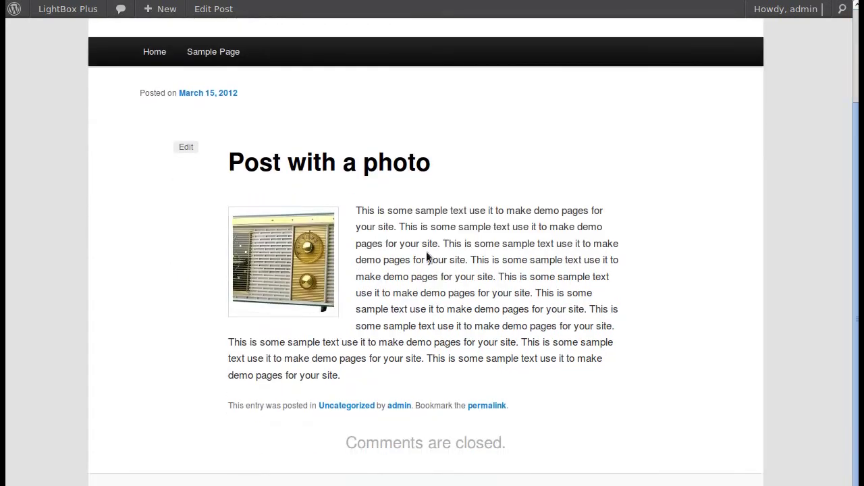
pyautogui.click(302, 257)
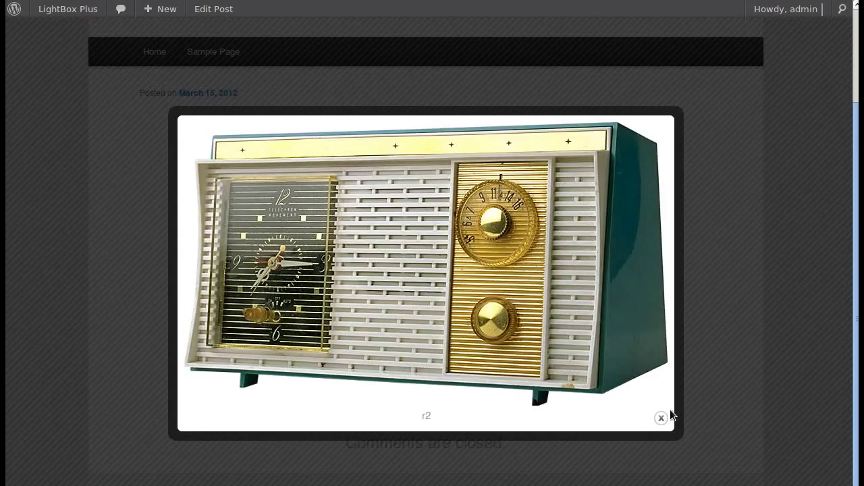
pyautogui.click(661, 418)
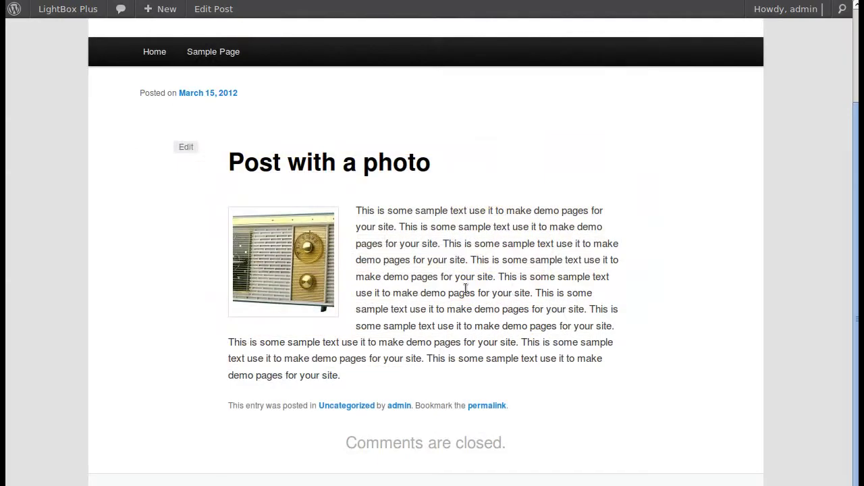
pyautogui.scroll(3, 465, 291)
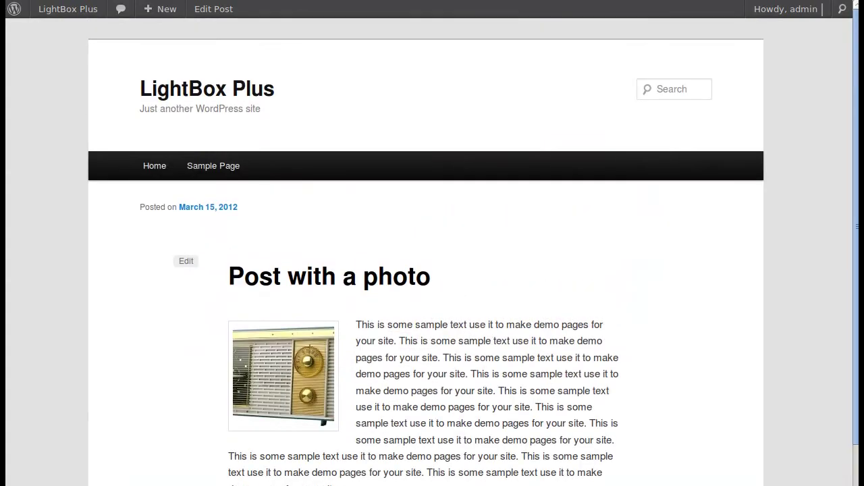
pyautogui.hotkey('alt', 'Left')
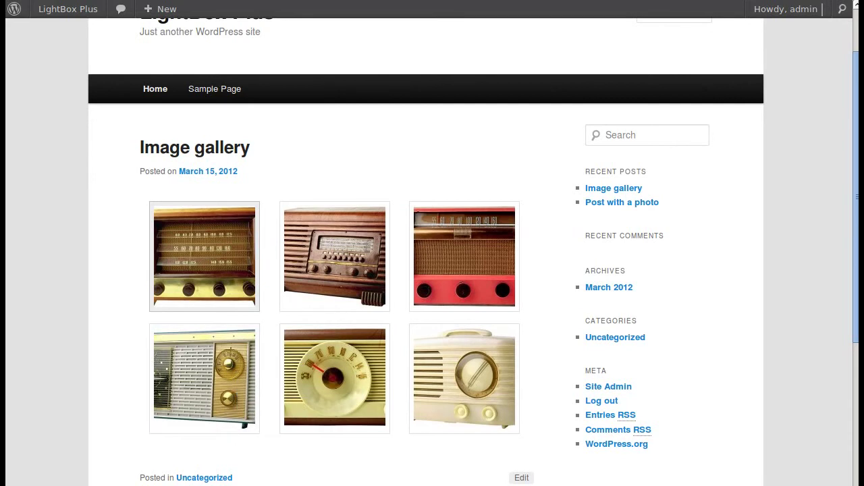
pyautogui.scroll(2, 219, 109)
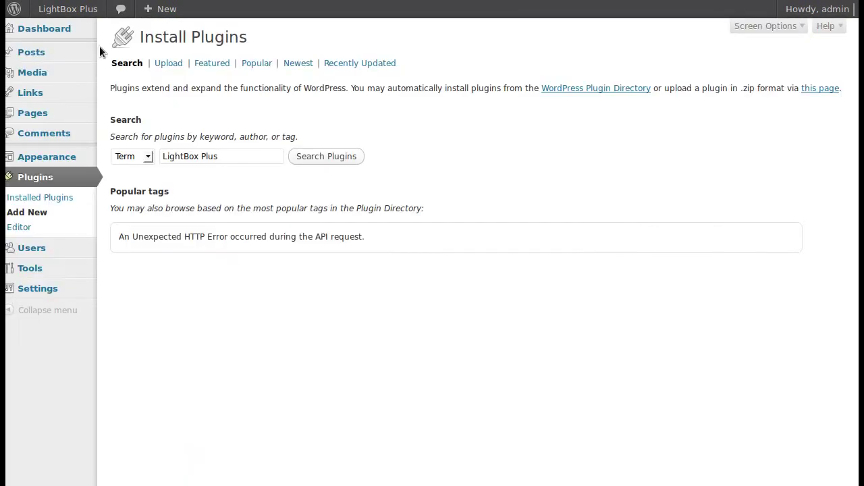
# - Create a new post titled "Image gallery two"
pyautogui.moveTo(54, 56)
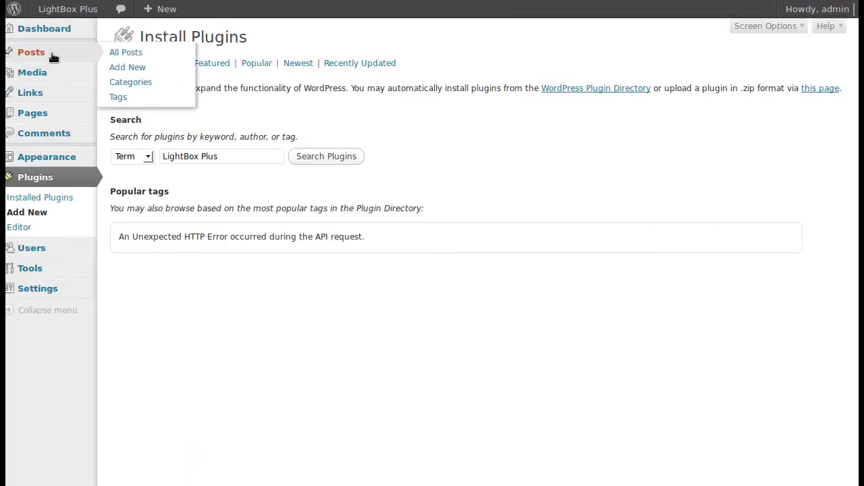
pyautogui.click(119, 68)
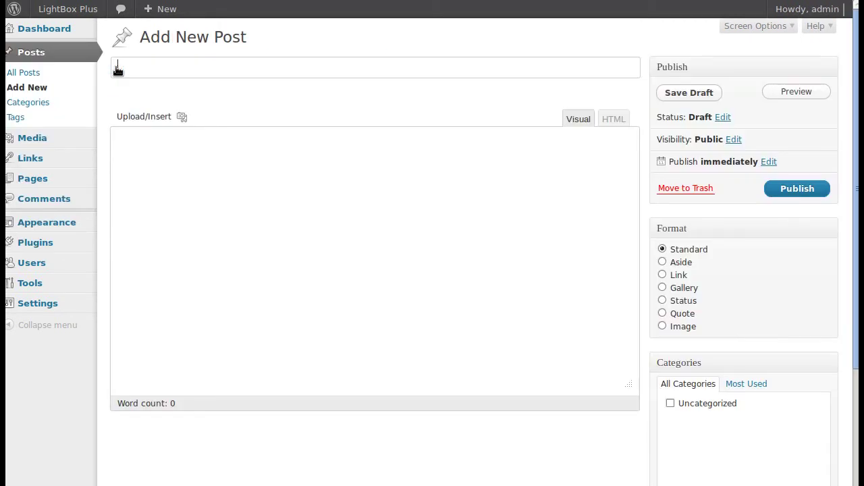
pyautogui.click(176, 76)
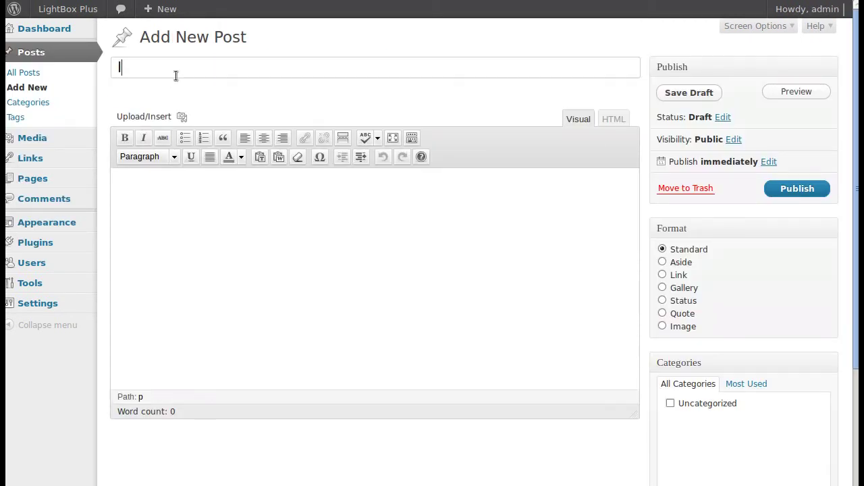
pyautogui.write('Image gallery two')
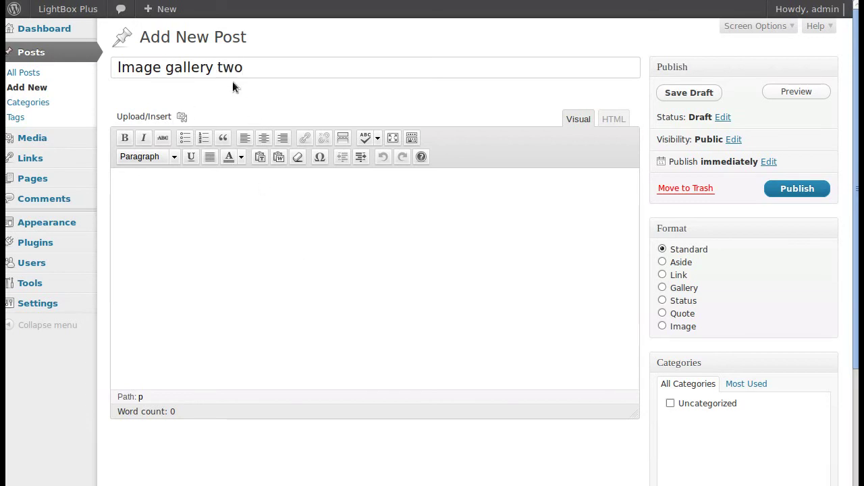
# - Upload 7.jpg, 8.jpg, 9.jpg, 9-1.jpg, r1.jpg and r4.jpg from the radios folder to the post
pyautogui.click(182, 118)
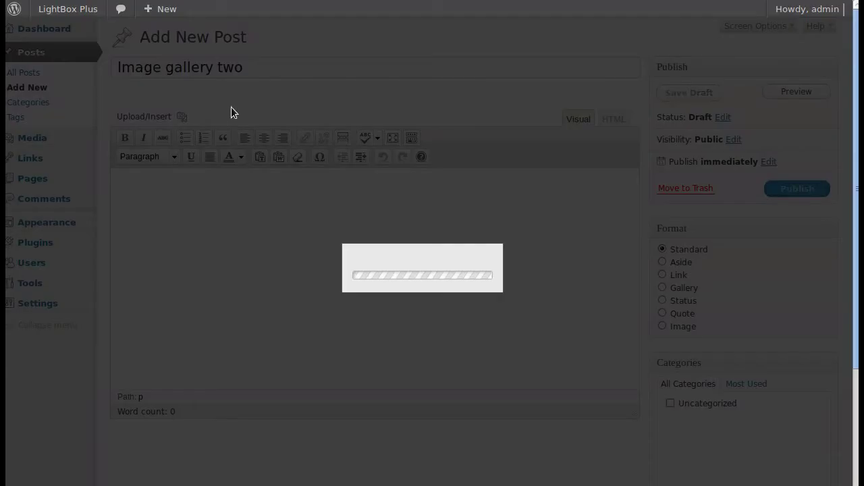
pyautogui.click(416, 203)
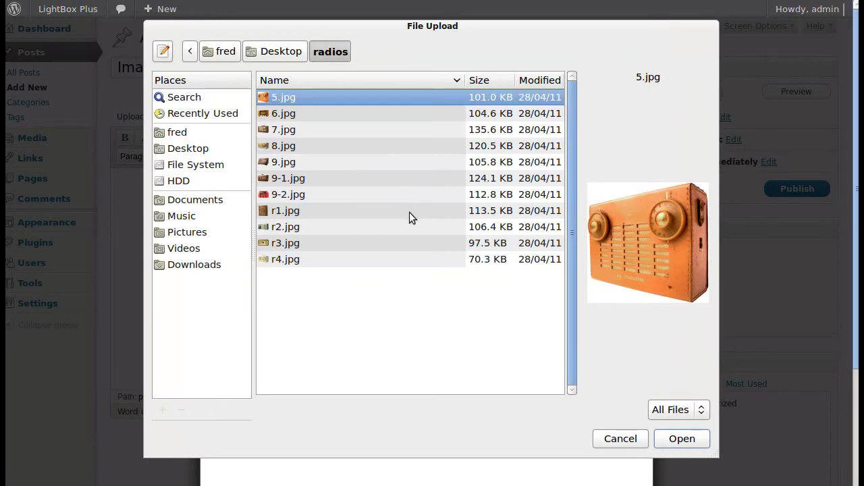
pyautogui.click(288, 130)
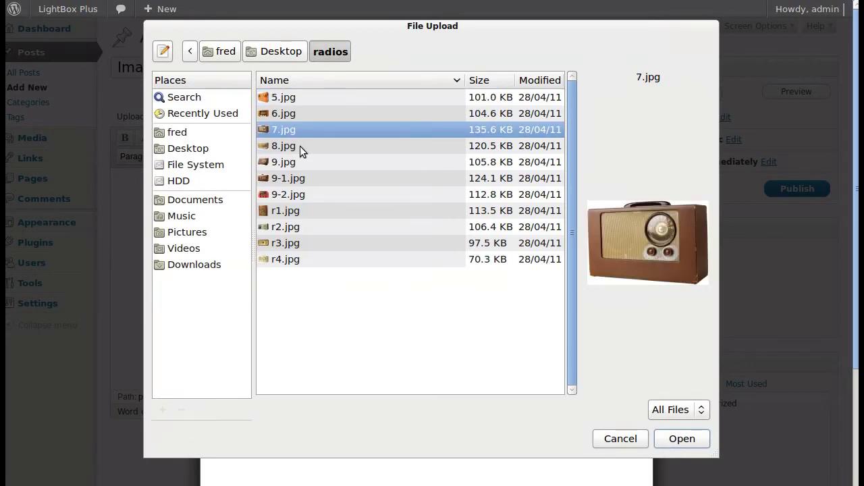
pyautogui.keyDown('ctrl'); pyautogui.click(300, 146); pyautogui.keyUp('ctrl')
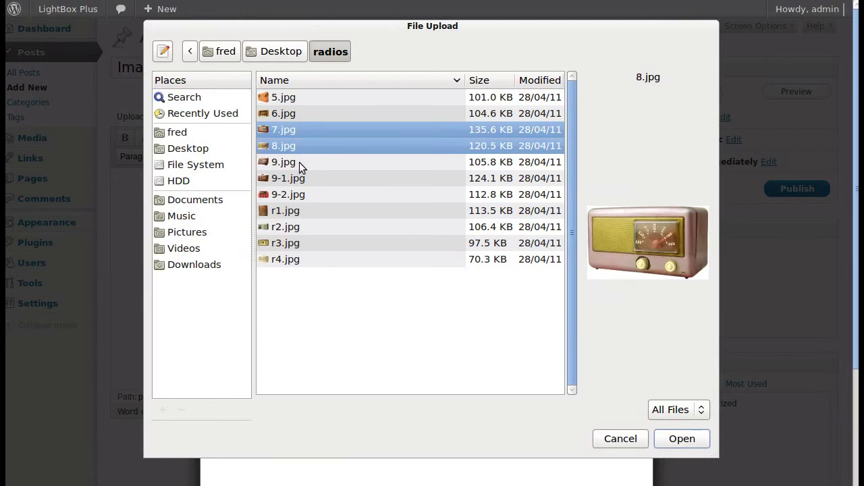
pyautogui.keyDown('ctrl'); pyautogui.click(299, 162); pyautogui.keyUp('ctrl')
pyautogui.keyDown('ctrl'); pyautogui.click(301, 179); pyautogui.keyUp('ctrl')
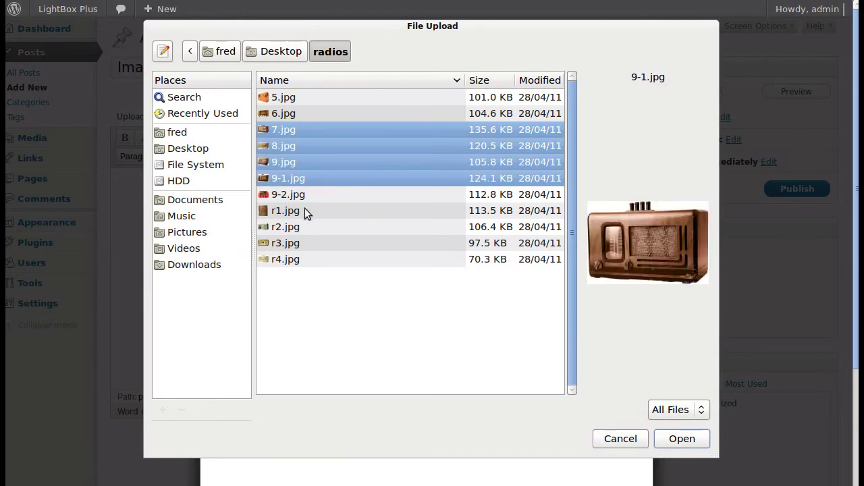
pyautogui.keyDown('ctrl'); pyautogui.click(301, 212); pyautogui.keyUp('ctrl')
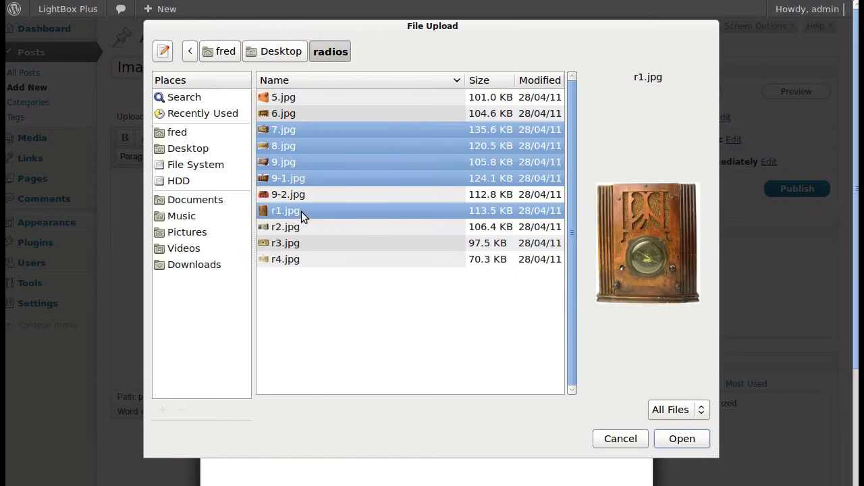
pyautogui.keyDown('ctrl'); pyautogui.click(286, 259); pyautogui.keyUp('ctrl')
pyautogui.click(673, 439)
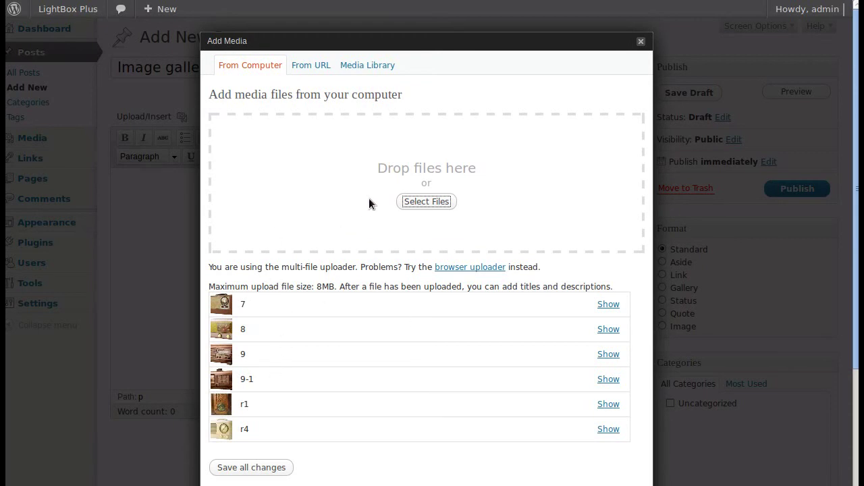
# - Insert the uploaded images as a 3-column gallery with thumbnails linked to Image File, and publish the post
pyautogui.click(262, 469)
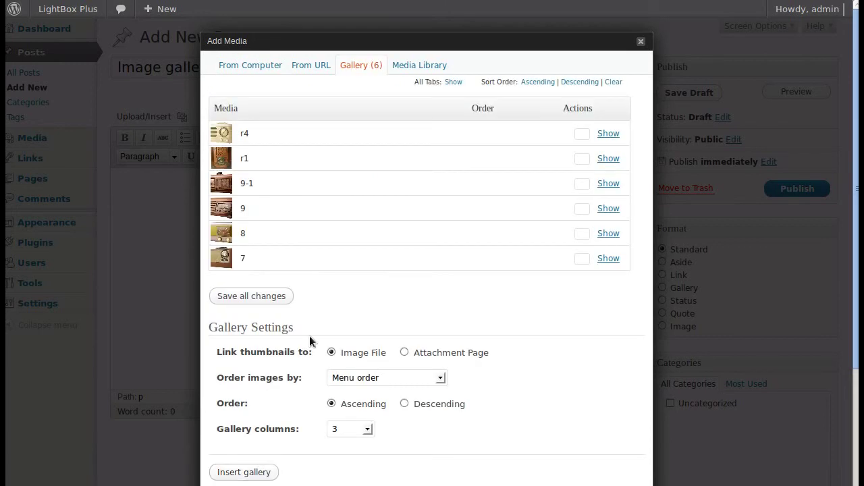
pyautogui.scroll(-1, 309, 341)
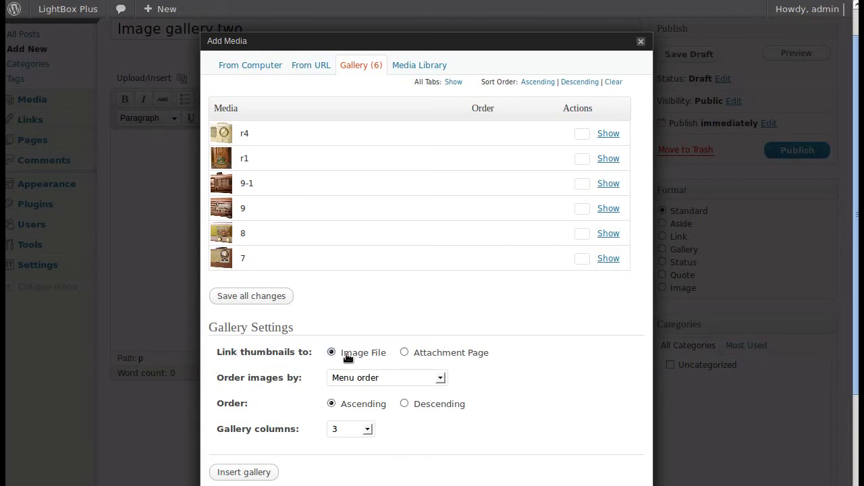
pyautogui.moveTo(341, 356); pyautogui.dragTo(381, 356)
pyautogui.click(370, 356)
pyautogui.click(367, 430)
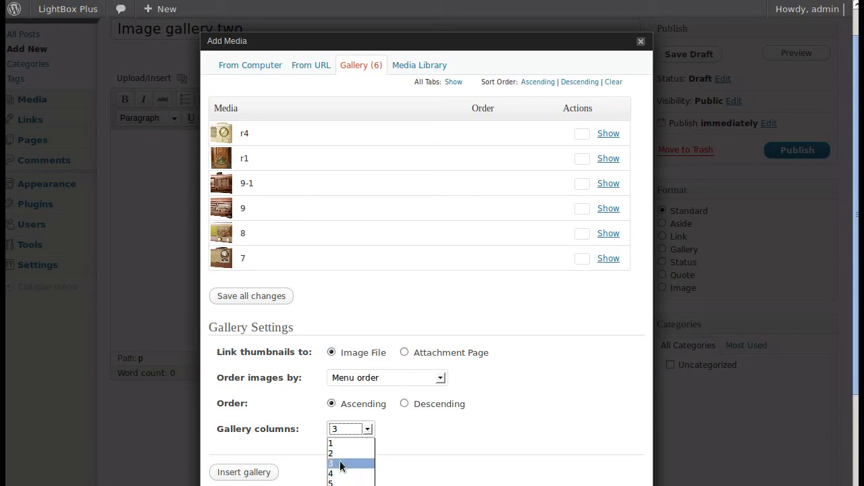
pyautogui.click(380, 428)
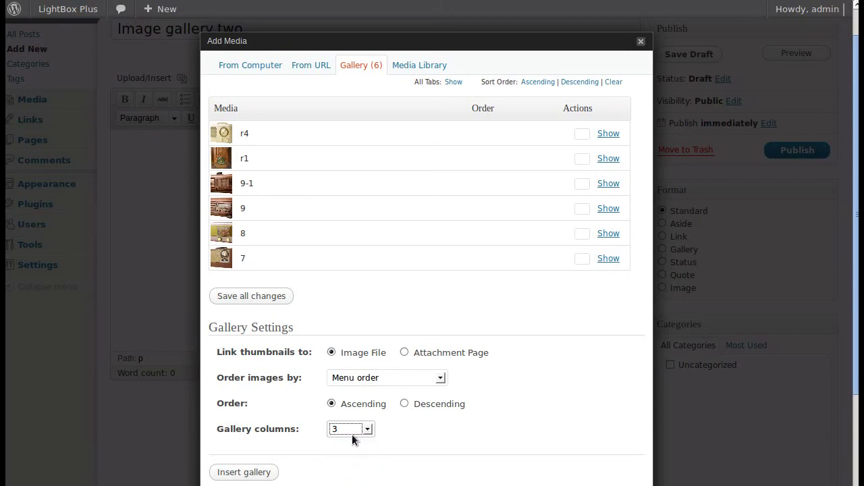
pyautogui.click(244, 472)
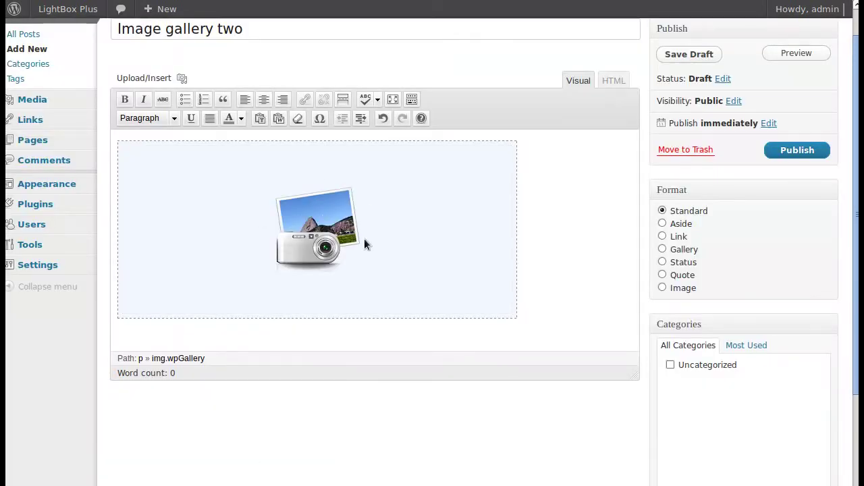
pyautogui.click(797, 149)
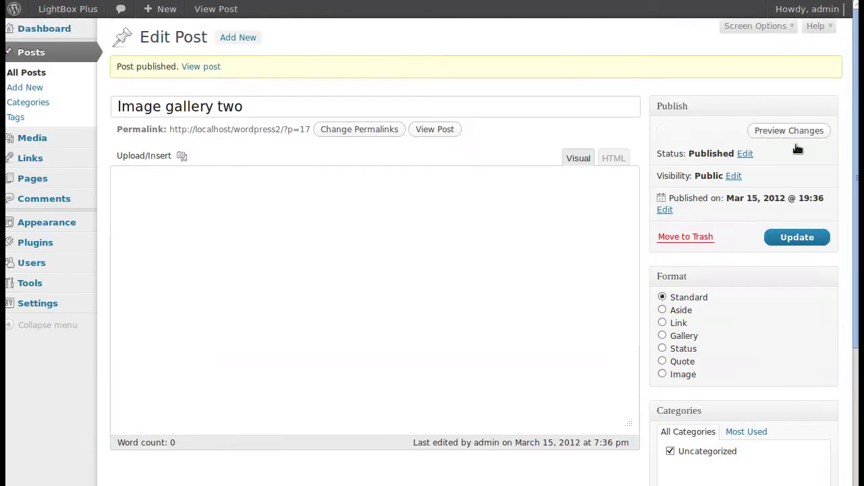
# - View the published post and check how its first gallery thumbnail opens, returning to the post
pyautogui.click(424, 131)
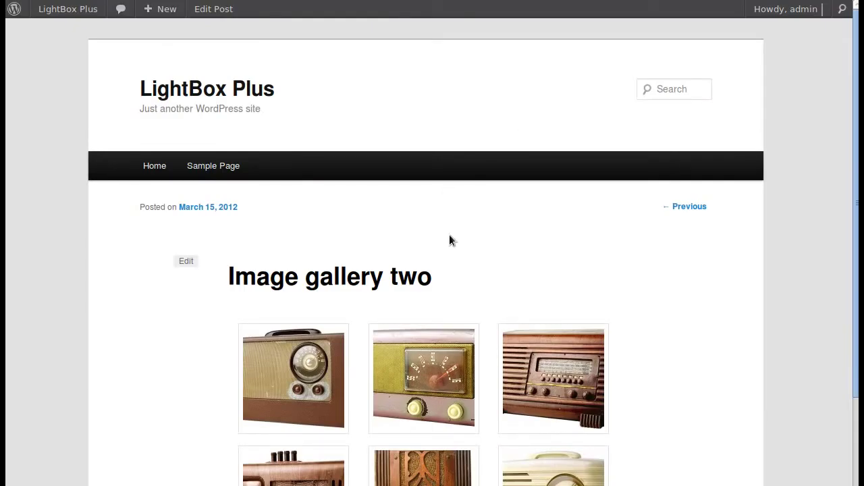
pyautogui.scroll(-3, 449, 236)
pyautogui.click(296, 222)
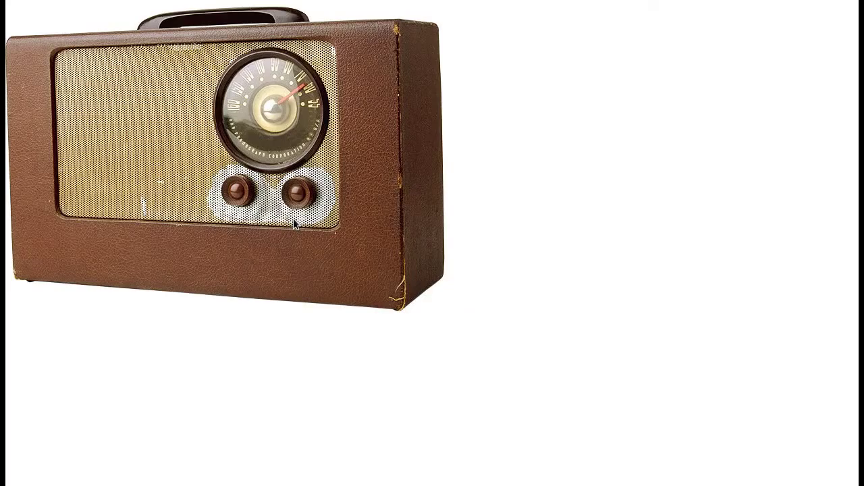
pyautogui.press('Escape')
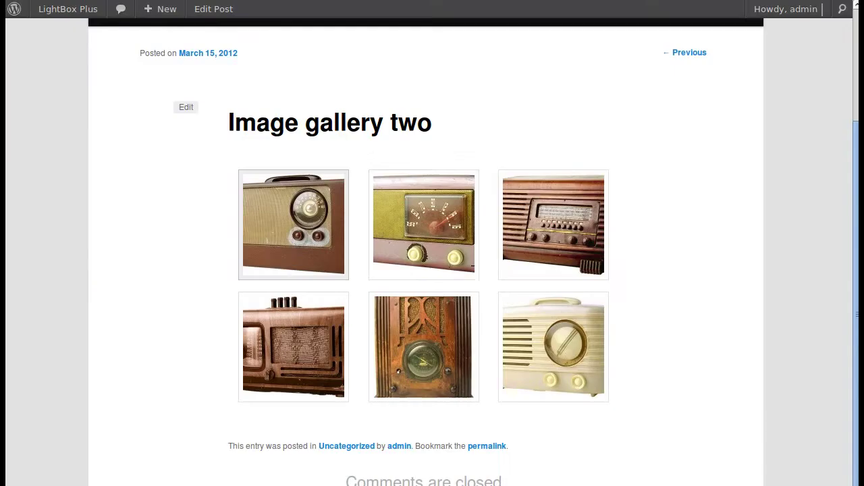
# - Check how the second thumbnail of the published gallery opens, and return to the post
pyautogui.click(405, 219)
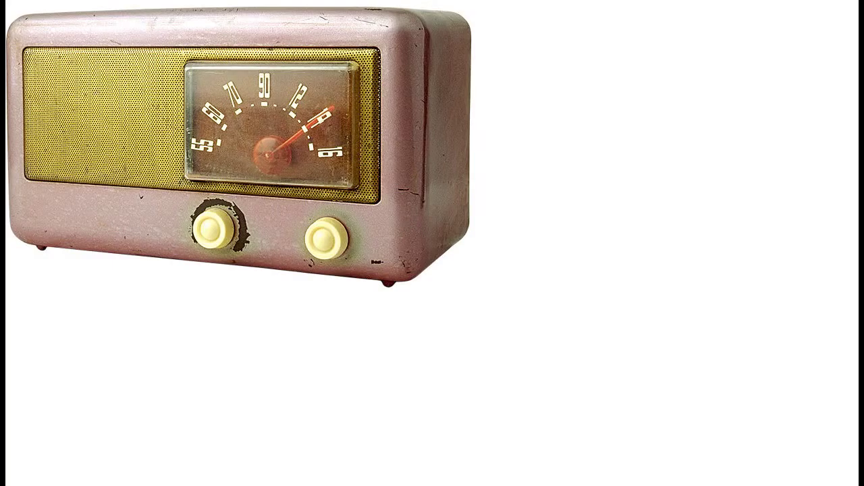
pyautogui.hotkey('alt', 'Left')
pyautogui.scroll(4, 368, 293)
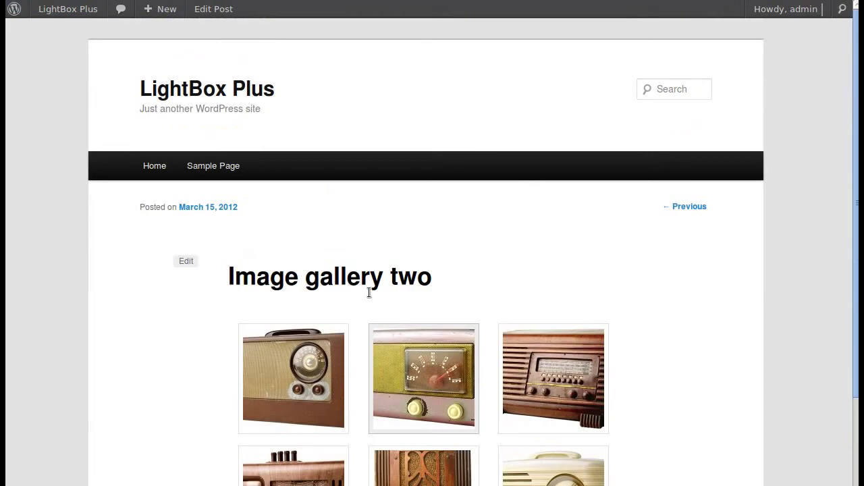
pyautogui.scroll(-2, 368, 293)
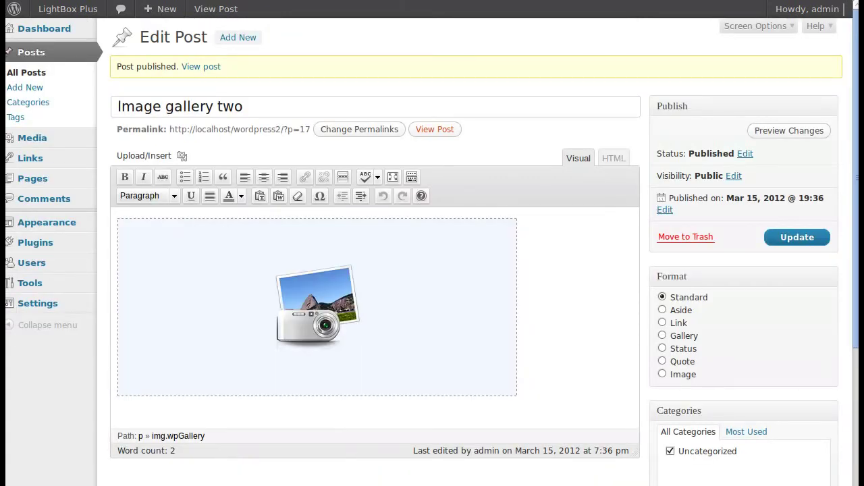
# - Enable Use For WP Gallery in the primary lightbox's other settings of Lightbox Plus and save the settings
pyautogui.moveTo(59, 222)
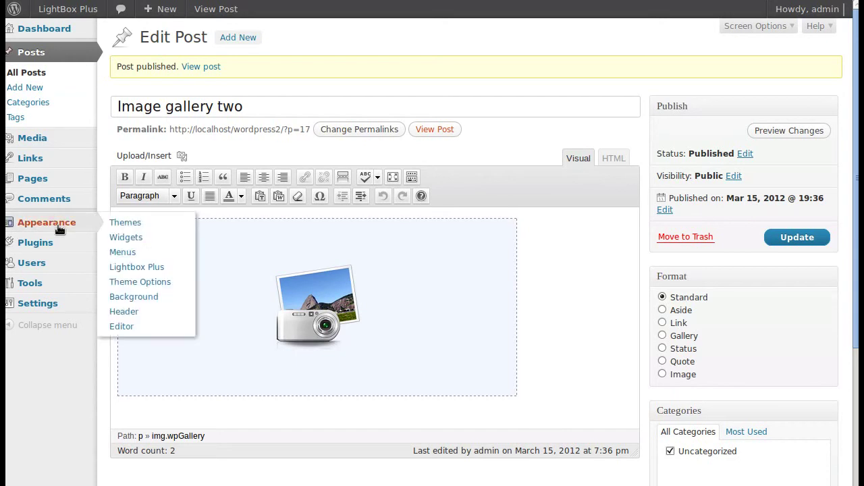
pyautogui.click(122, 270)
pyautogui.scroll(-8, 402, 355)
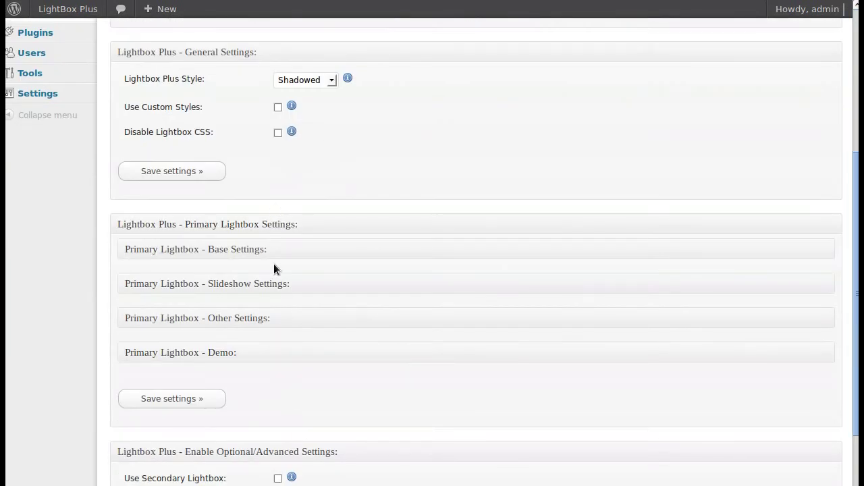
pyautogui.click(181, 320)
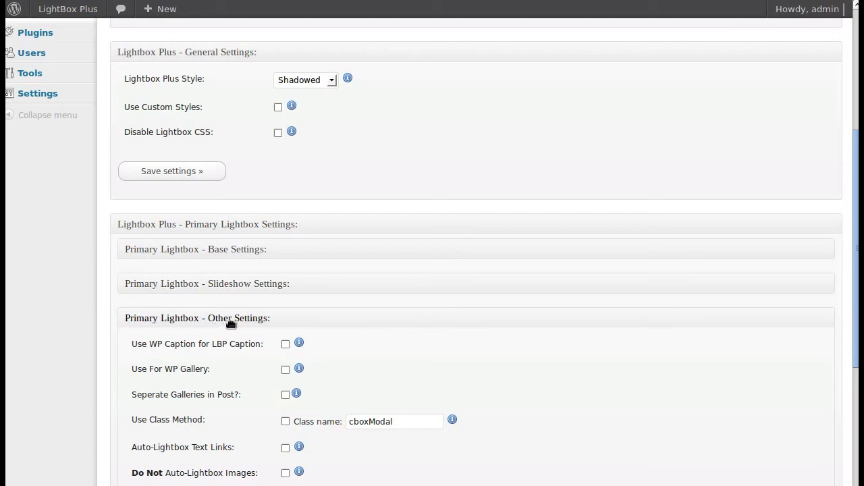
pyautogui.moveTo(132, 370); pyautogui.dragTo(208, 368)
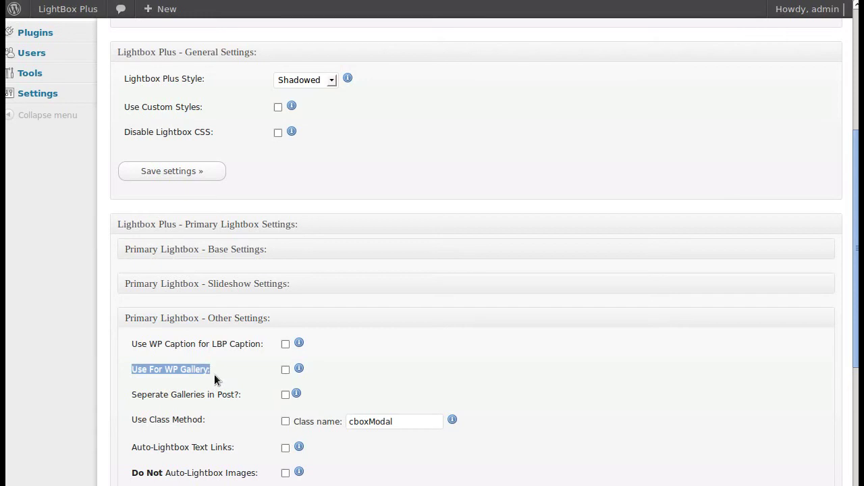
pyautogui.click(285, 371)
pyautogui.scroll(-3, 374, 344)
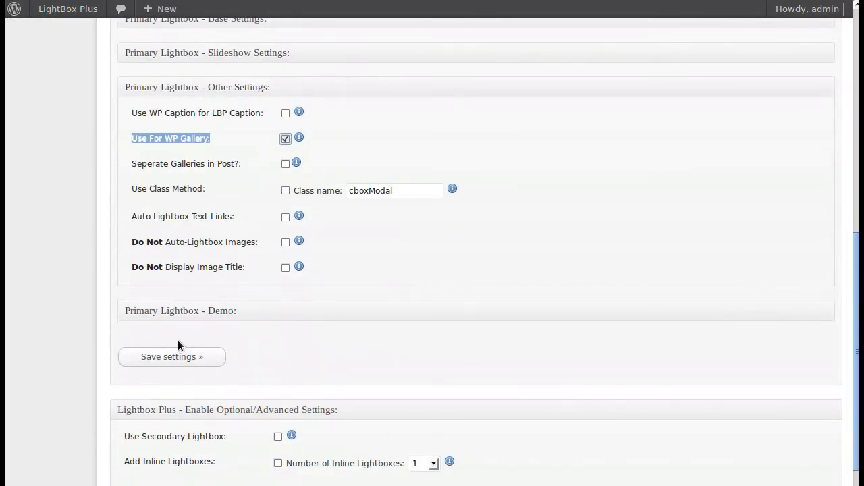
pyautogui.click(172, 357)
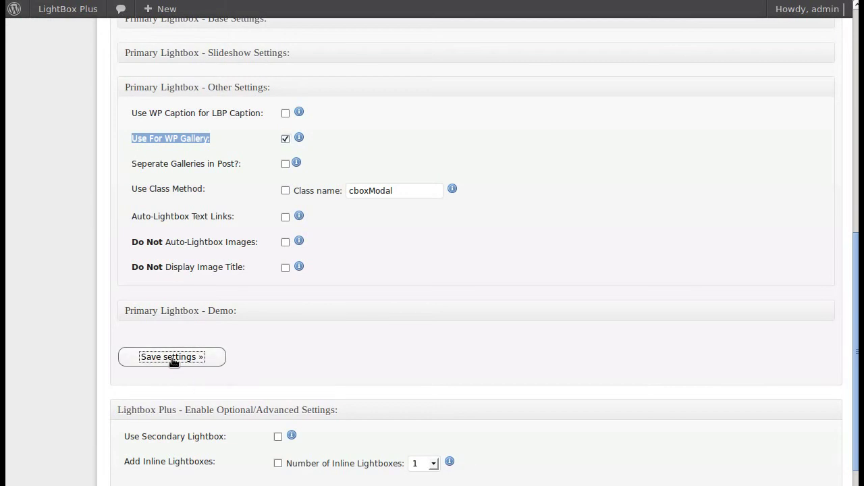
pyautogui.click(554, 304)
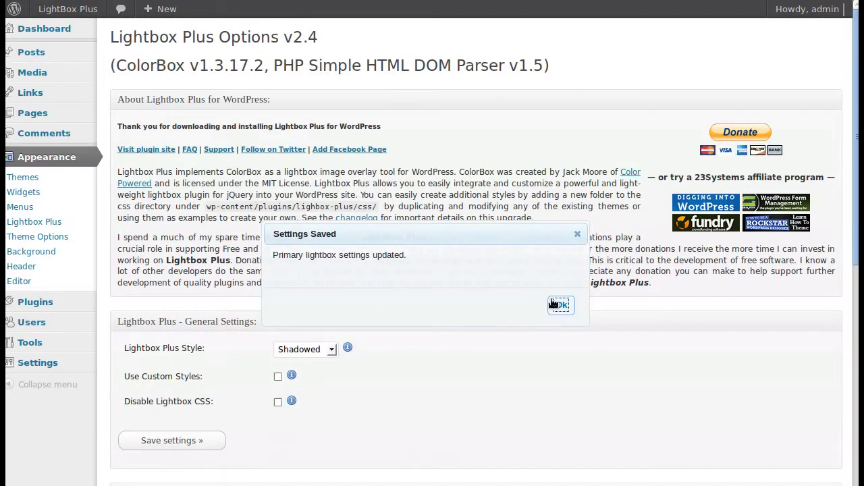
pyautogui.click(554, 305)
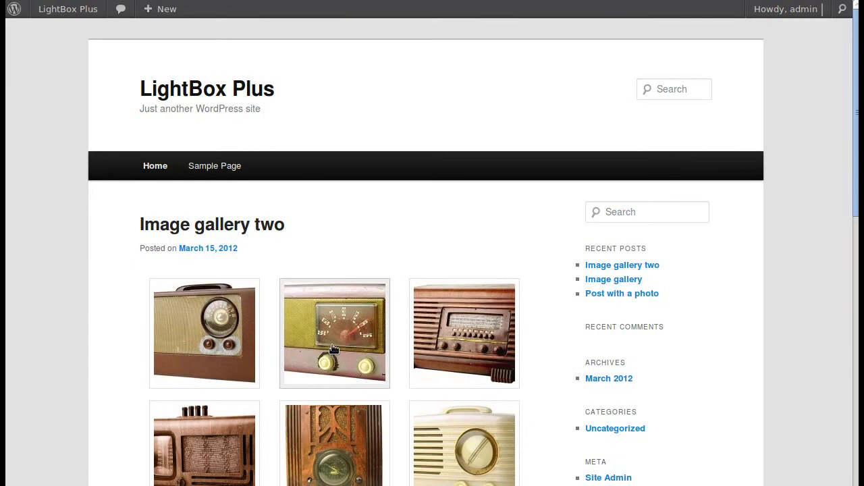
# - View the second and first thumbnails of Image gallery two in the lightbox on the site's home page, closing each one
pyautogui.click(332, 347)
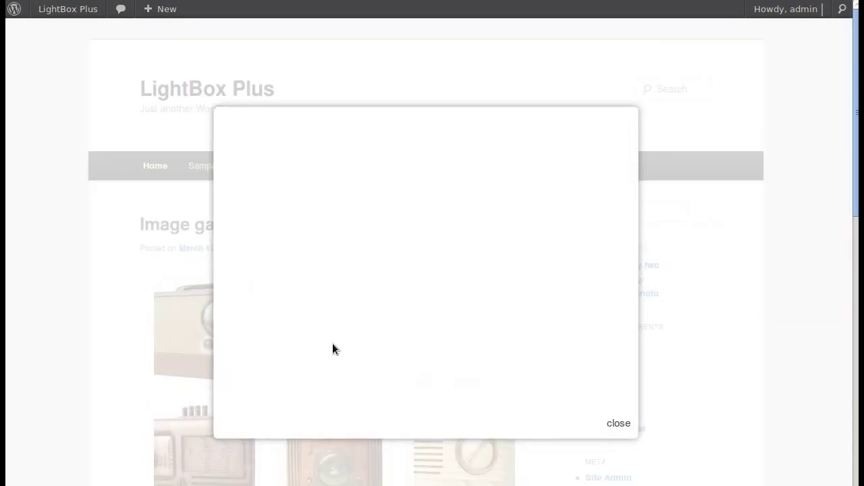
pyautogui.click(647, 415)
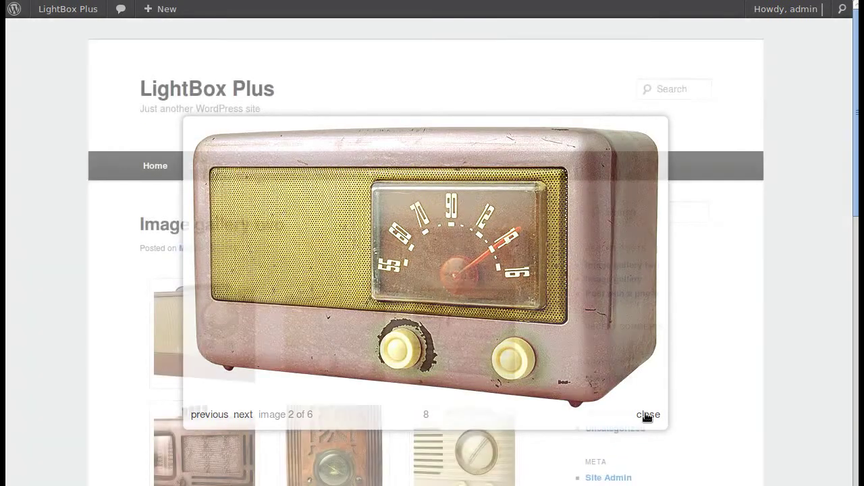
pyautogui.click(223, 332)
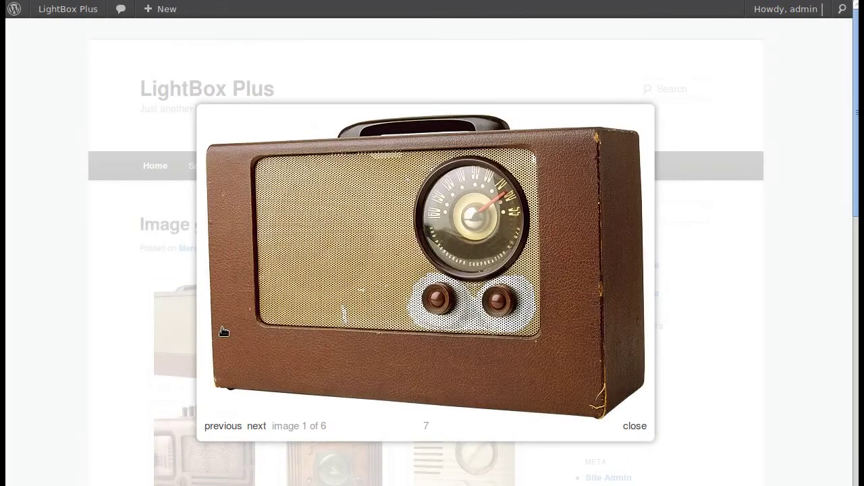
pyautogui.click(627, 424)
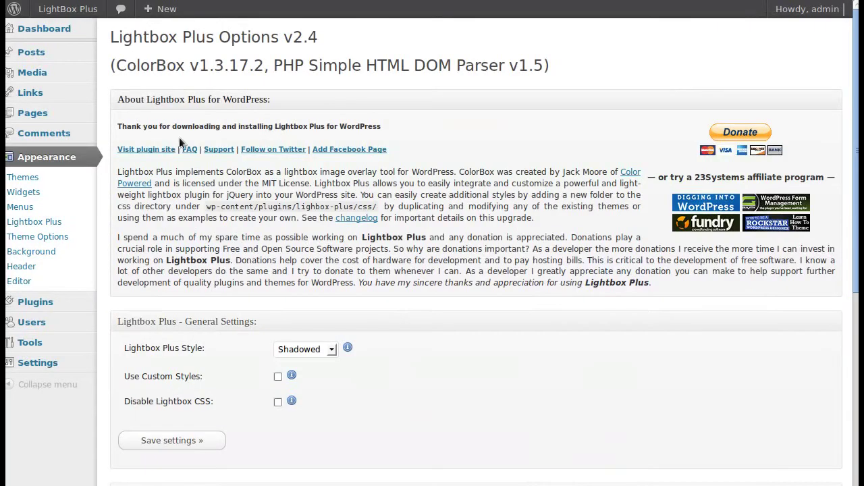
# - Set the Lightbox Plus Style to Elegant in the general settings and save the settings
pyautogui.scroll(-3, 420, 307)
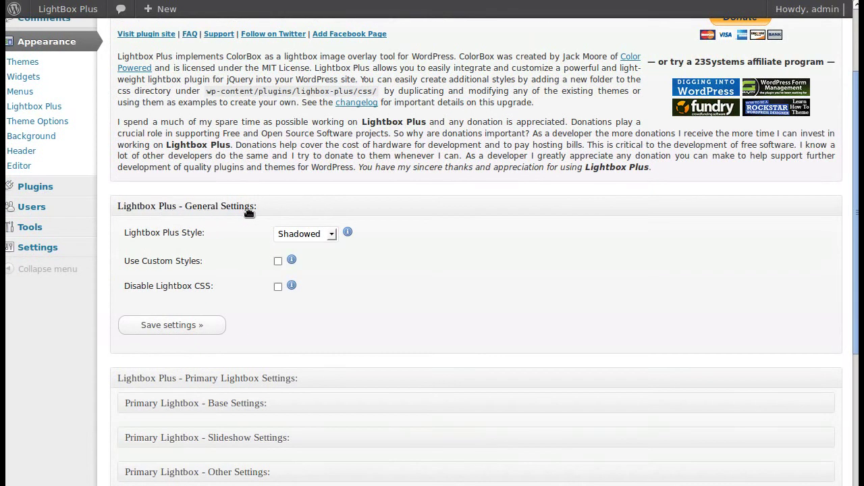
pyautogui.click(334, 235)
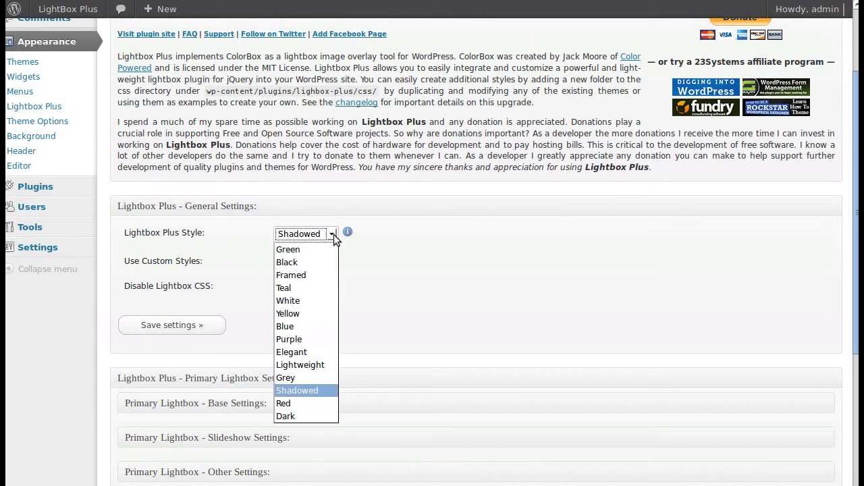
pyautogui.click(312, 352)
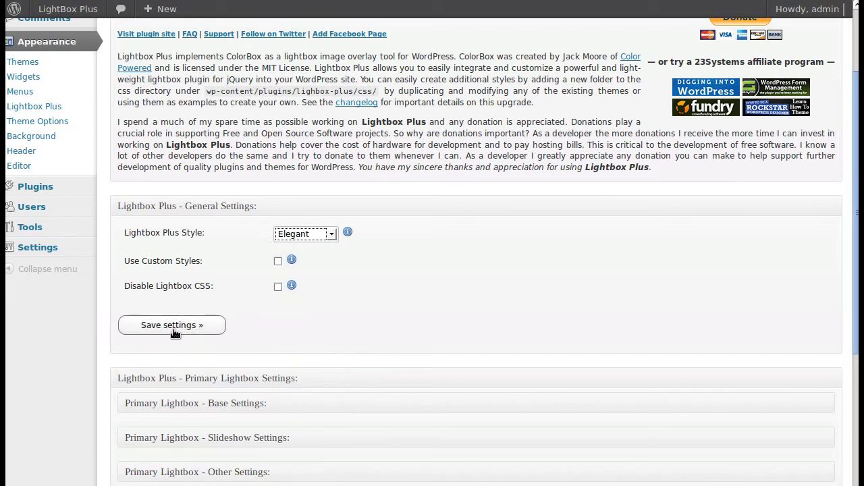
pyautogui.moveTo(131, 234); pyautogui.dragTo(202, 232)
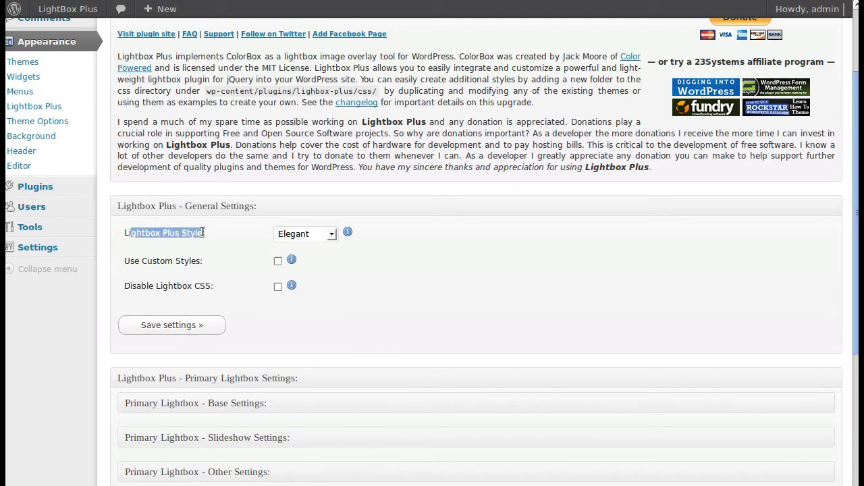
pyautogui.click(288, 233)
pyautogui.click(287, 234)
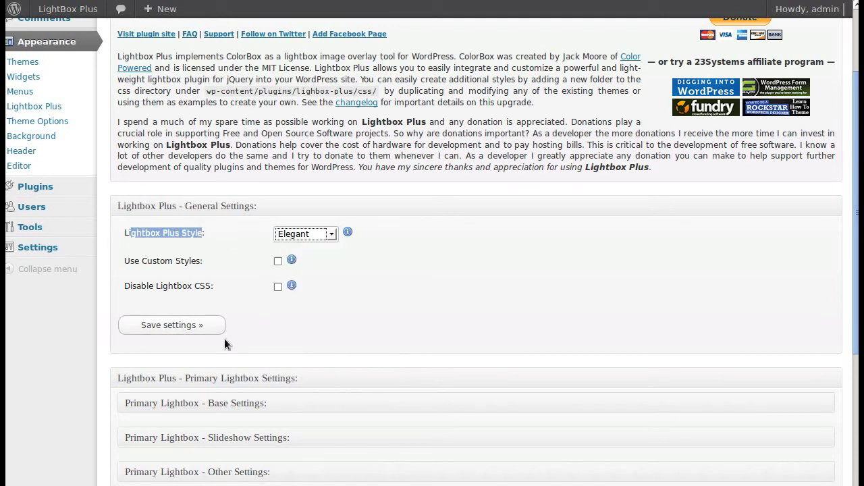
pyautogui.click(201, 326)
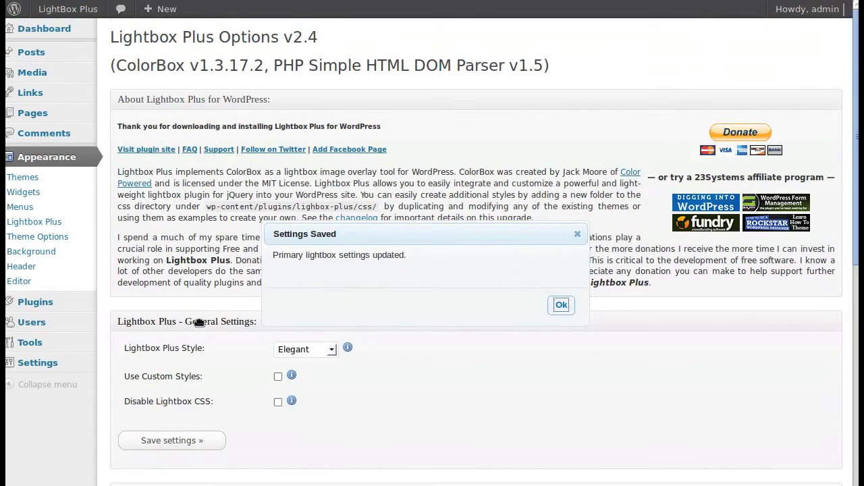
pyautogui.click(563, 306)
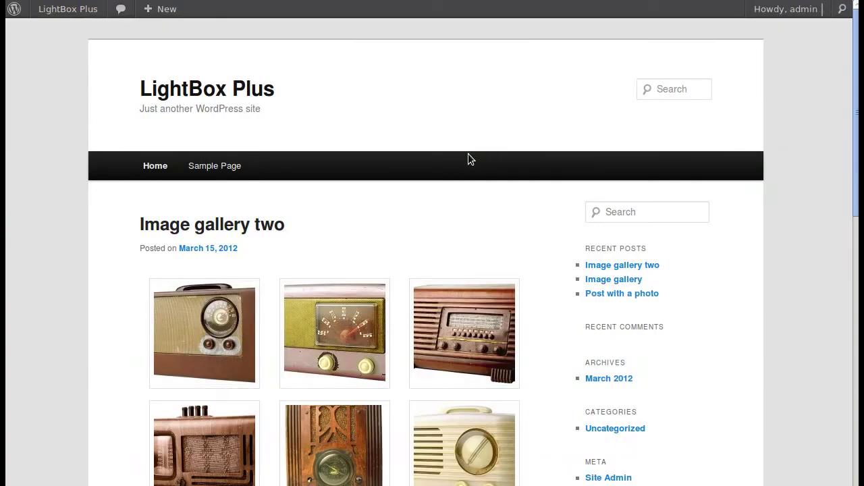
# - View the second radio of Image gallery two on the home page to examine the Elegant lightbox style
pyautogui.click(350, 331)
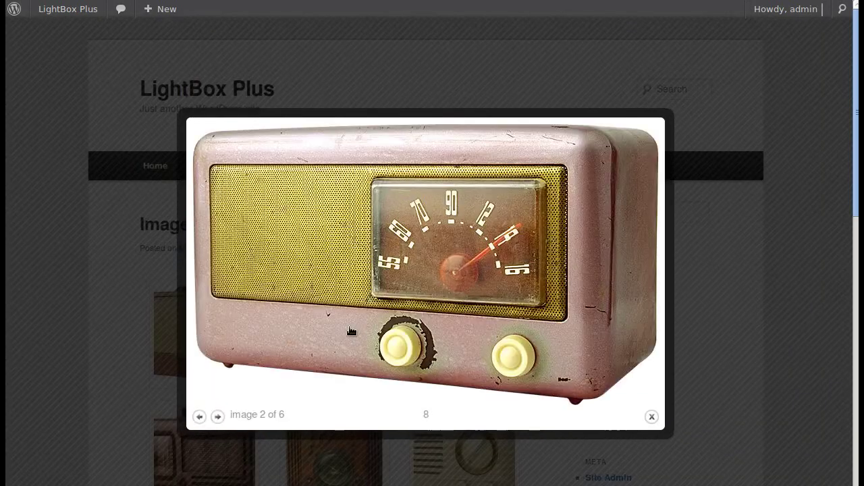
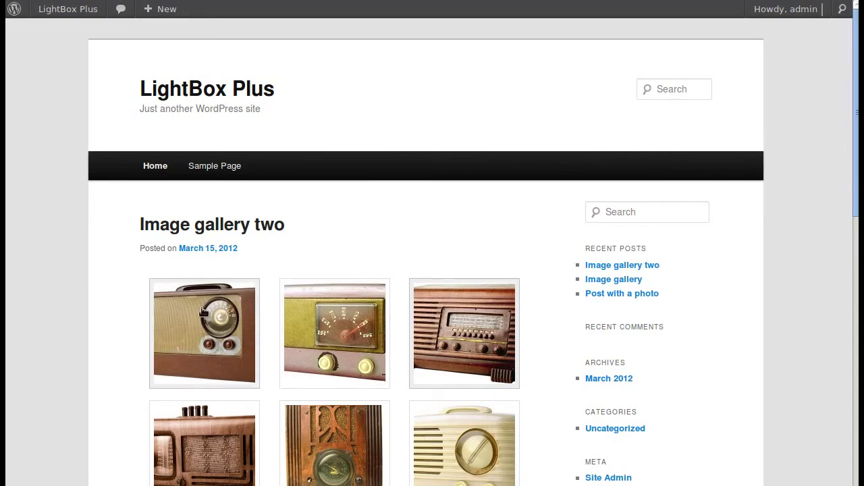
pyautogui.scroll(-3, 454, 237)
pyautogui.scroll(3, 456, 237)
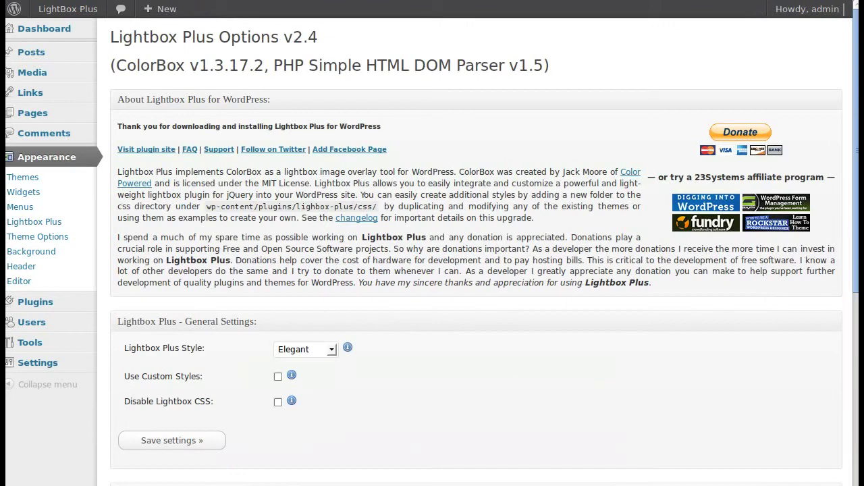
# - Open the post "Post with a photo" for editing and start a new line below its sample text
pyautogui.moveTo(41, 52)
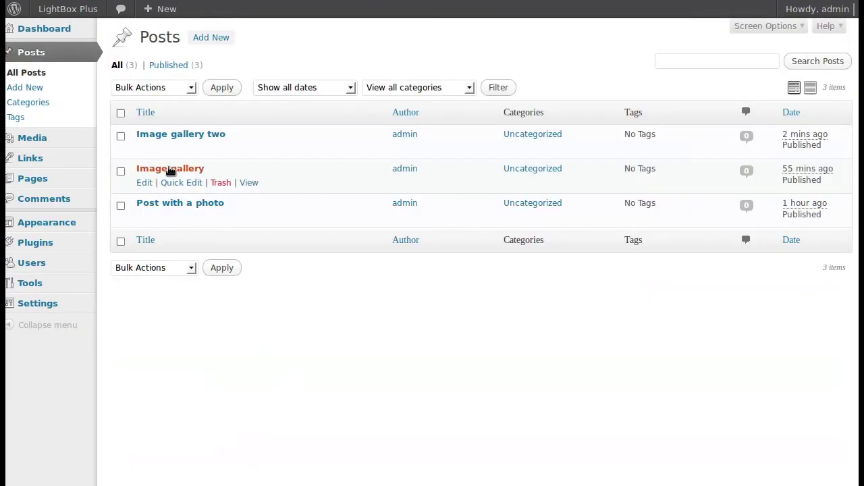
pyautogui.click(171, 203)
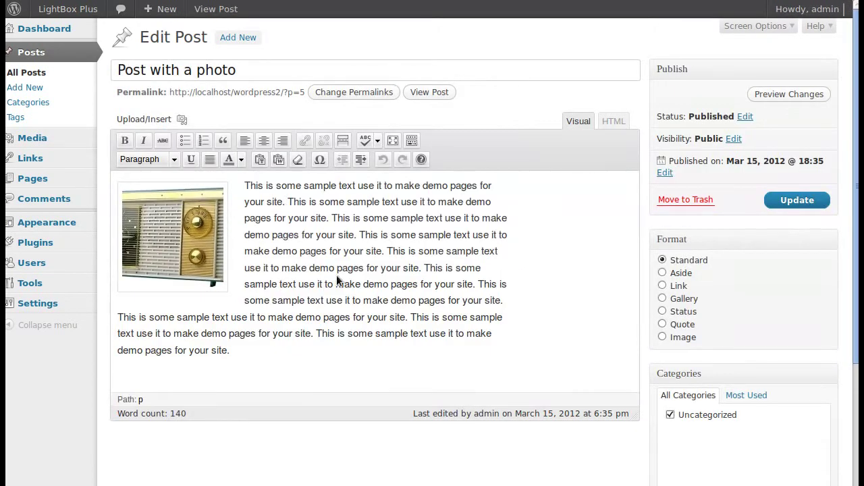
pyautogui.scroll(-2, 337, 280)
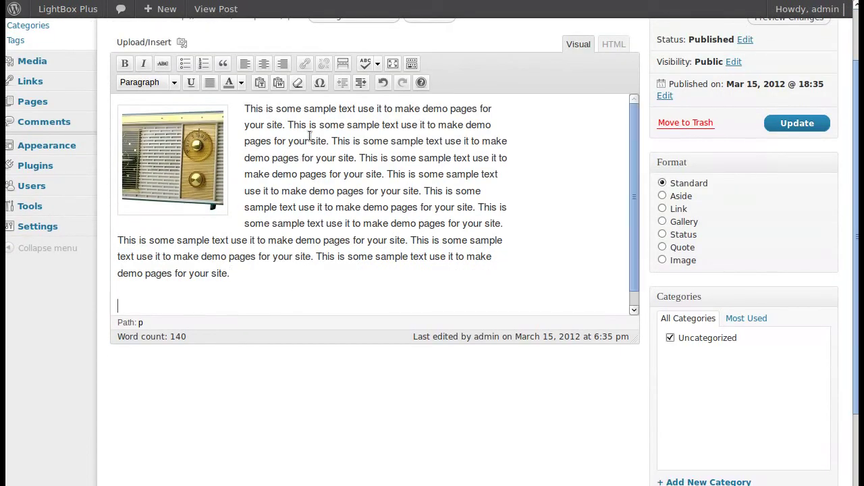
pyautogui.scroll(2, 263, 282)
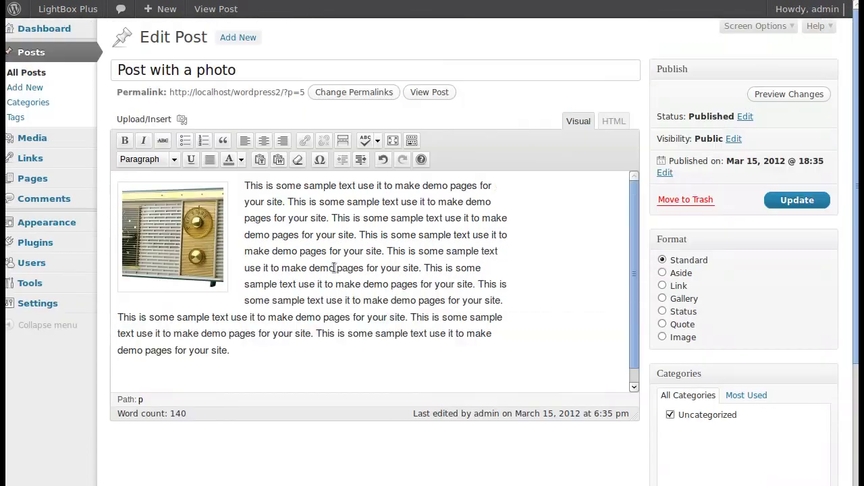
# - Upload 9.jpg from the radios folder to the post
pyautogui.click(178, 120)
pyautogui.click(427, 201)
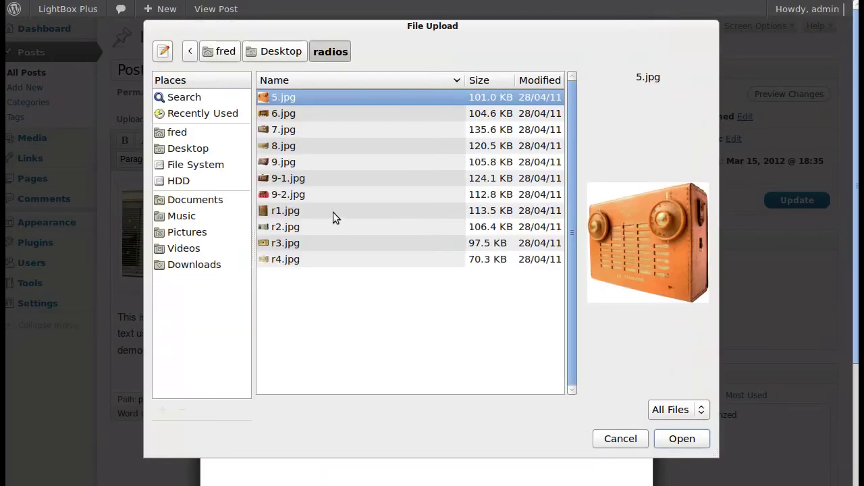
pyautogui.click(283, 162)
pyautogui.click(682, 439)
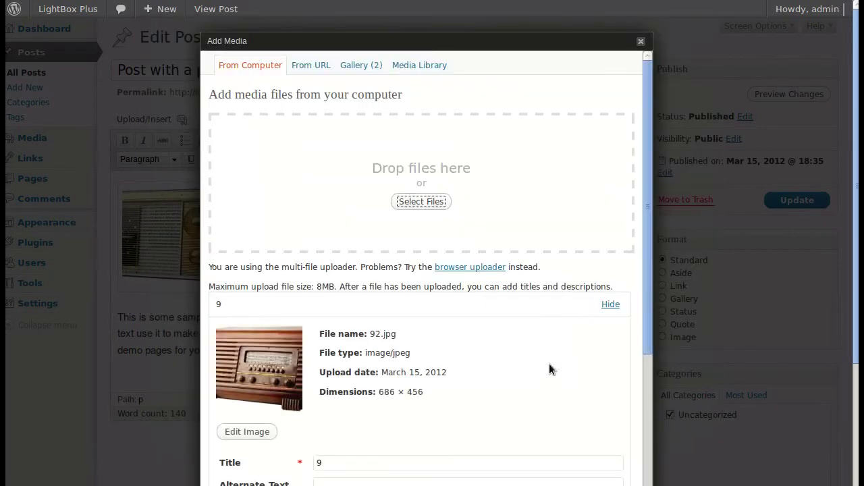
# - Insert the uploaded image below the sample text as a left-aligned thumbnail of 150 × 150 linked to its file
pyautogui.scroll(-3, 550, 351)
pyautogui.scroll(-1, 547, 371)
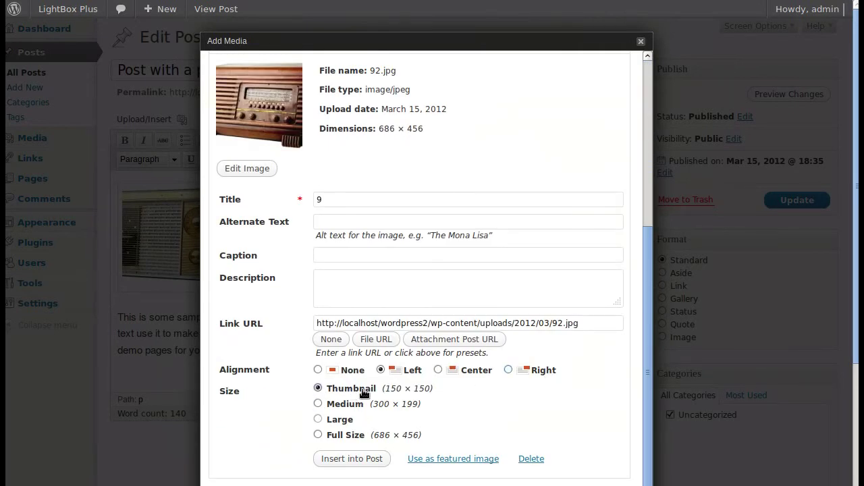
pyautogui.moveTo(338, 388); pyautogui.dragTo(375, 389)
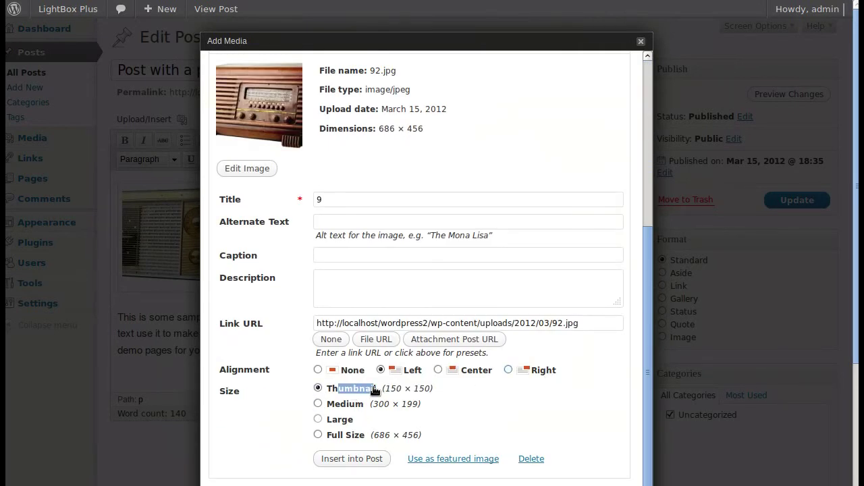
pyautogui.click(365, 459)
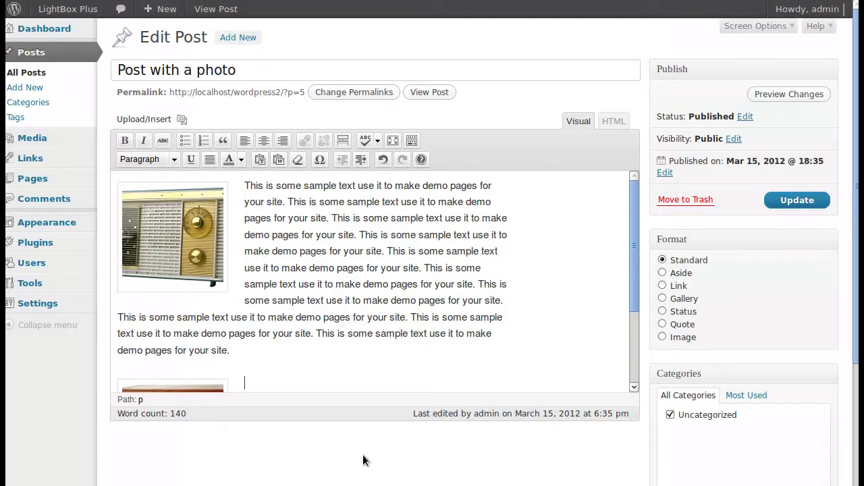
pyautogui.scroll(-3, 348, 358)
pyautogui.click(346, 359)
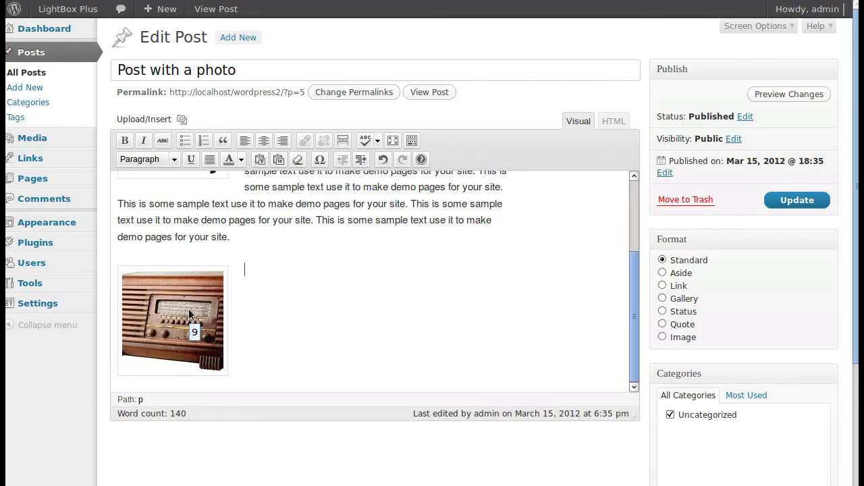
# - Stay on the edit page and update the post "Post with a photo" to save the added image
pyautogui.moveTo(82, 224)
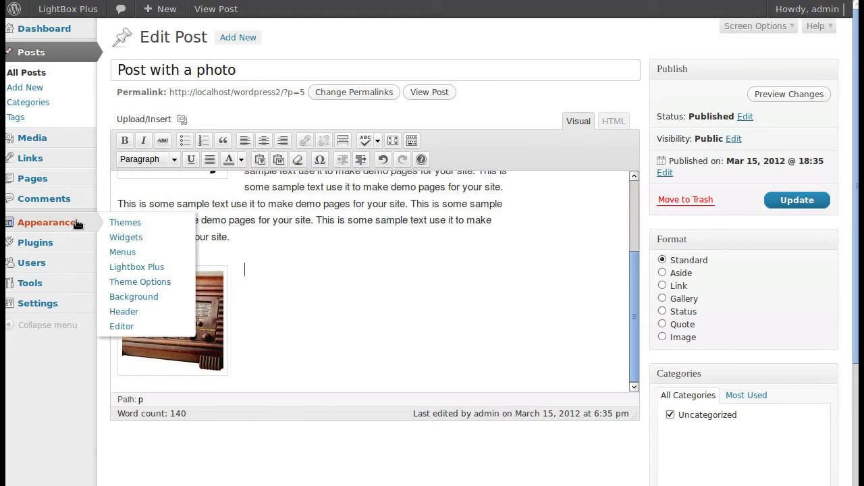
pyautogui.click(137, 267)
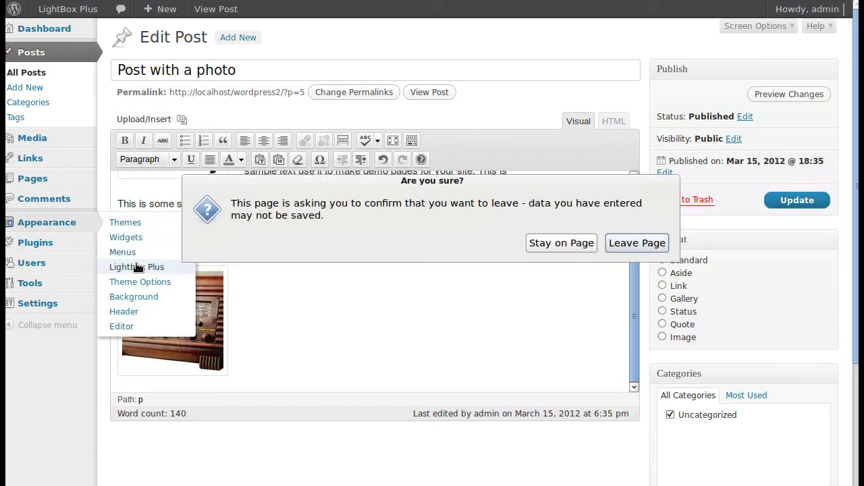
pyautogui.click(576, 248)
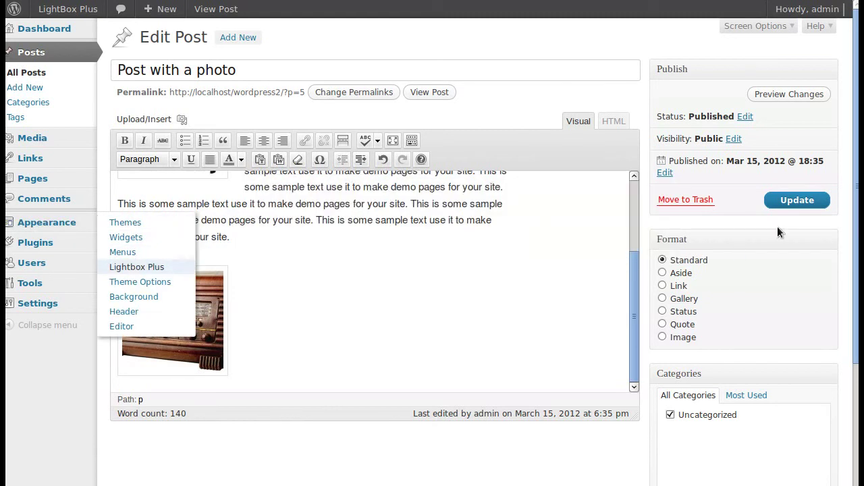
pyautogui.click(796, 199)
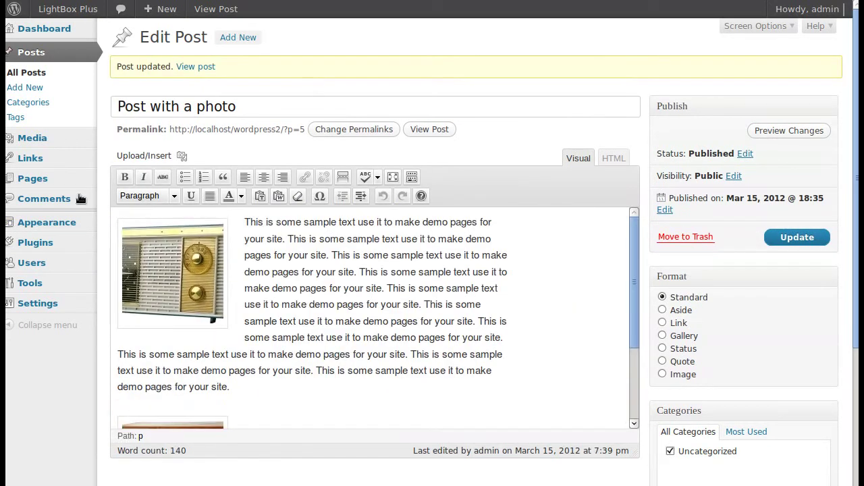
# - Open the Lightbox Plus options and expand the primary lightbox's Other Settings
pyautogui.moveTo(90, 222)
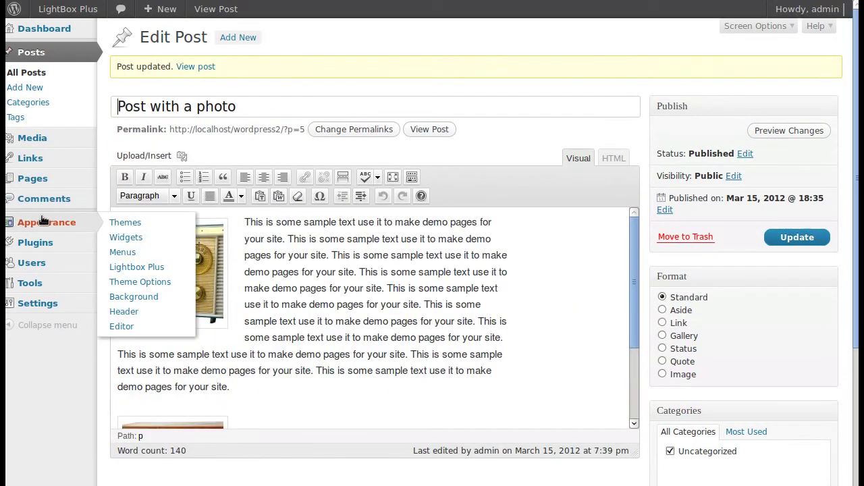
pyautogui.click(135, 268)
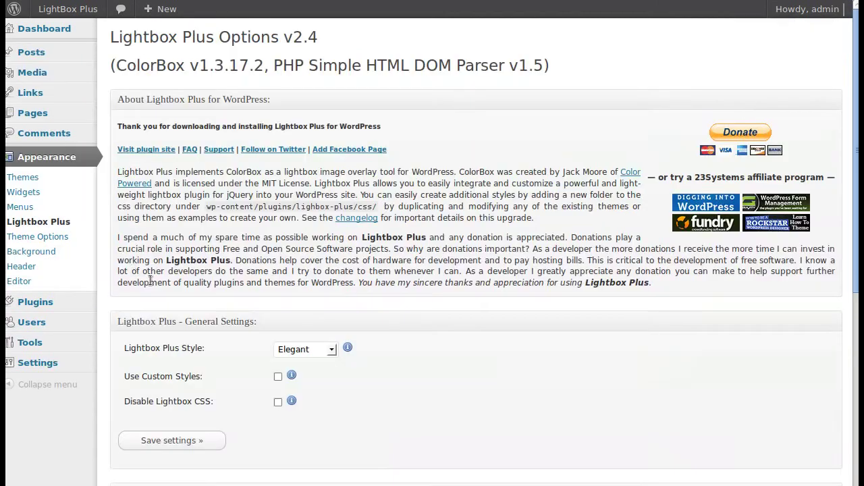
pyautogui.scroll(-5, 404, 357)
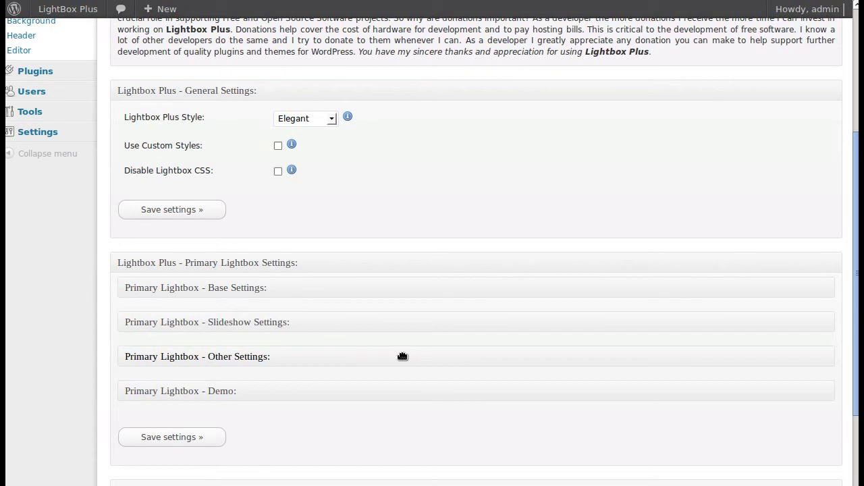
pyautogui.click(254, 358)
pyautogui.scroll(-4, 444, 361)
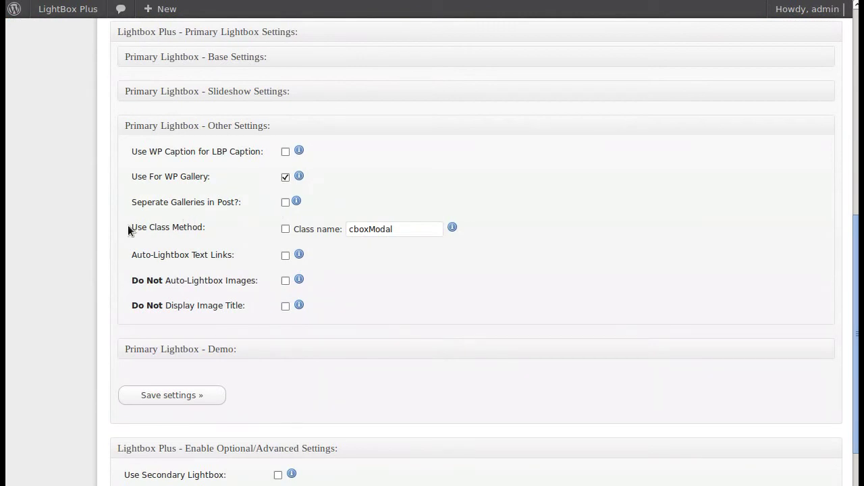
# - Disable Use For WP Gallery and enable Use Class Method and Do Not Auto-Lightbox Images for the primary lightbox
pyautogui.moveTo(132, 227); pyautogui.dragTo(205, 229)
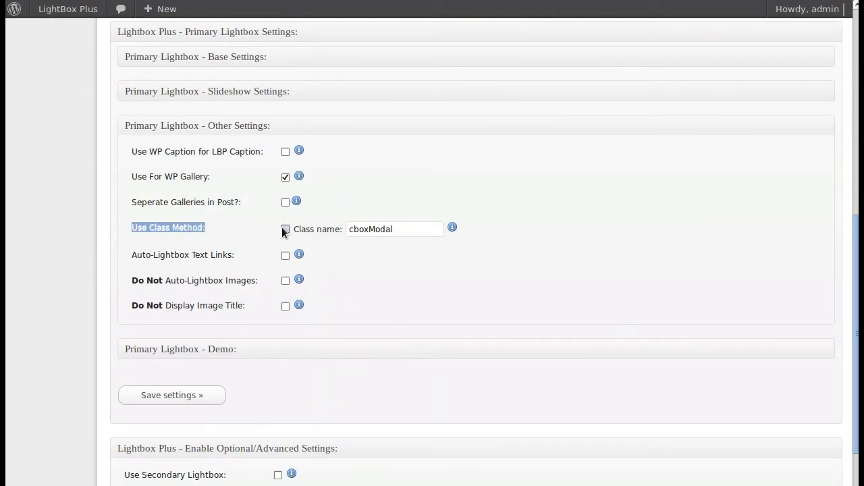
pyautogui.click(284, 177)
pyautogui.click(345, 175)
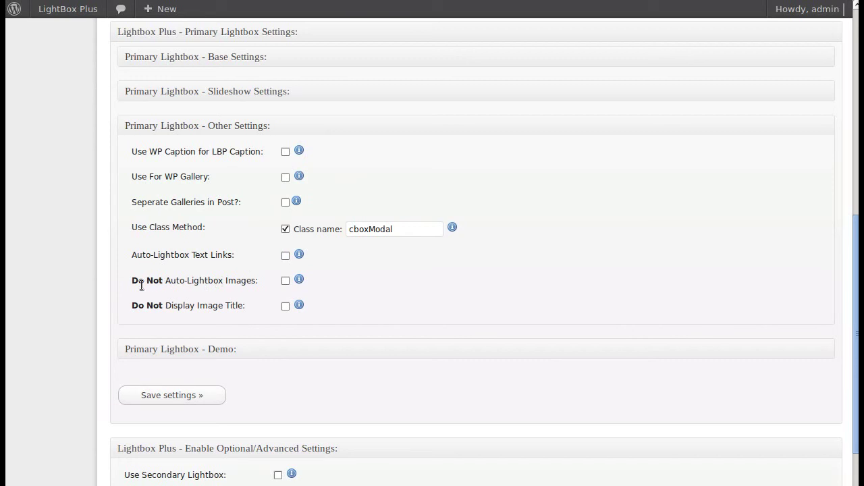
pyautogui.moveTo(144, 281); pyautogui.dragTo(248, 281)
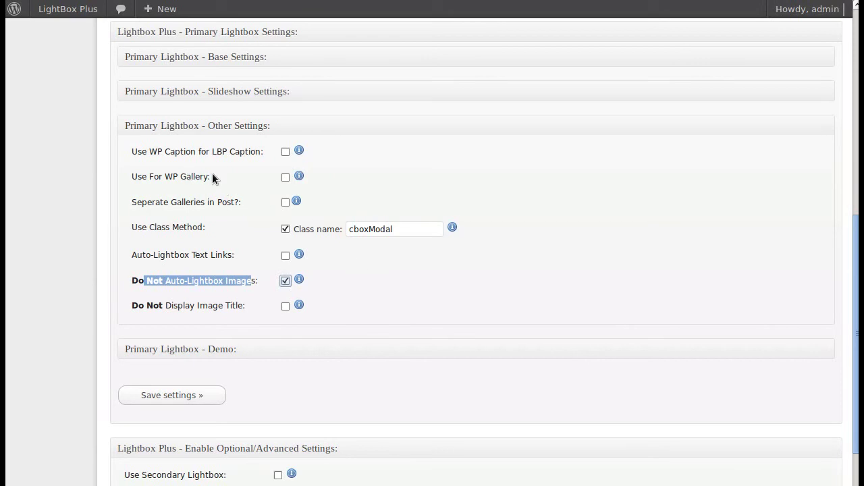
pyautogui.click(230, 266)
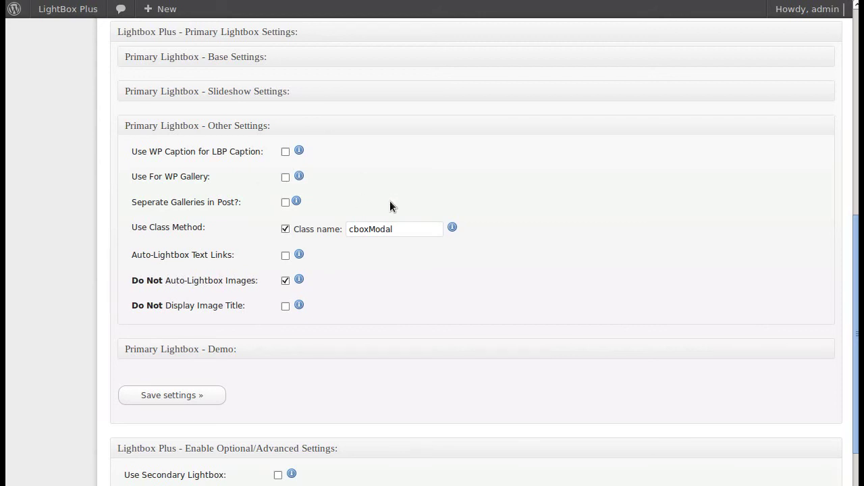
# - Review the Use For WP Gallery, Use Class Method and Do Not Auto-Lightbox Images options
pyautogui.scroll(5, 388, 200)
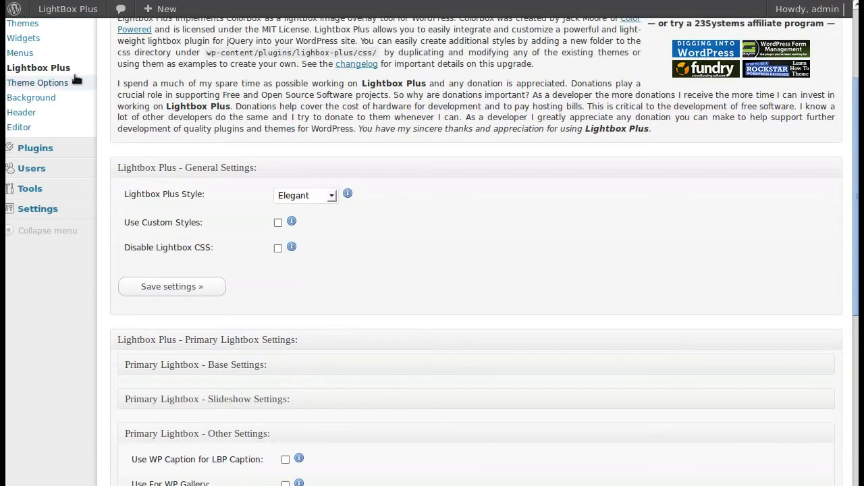
pyautogui.scroll(2, 77, 163)
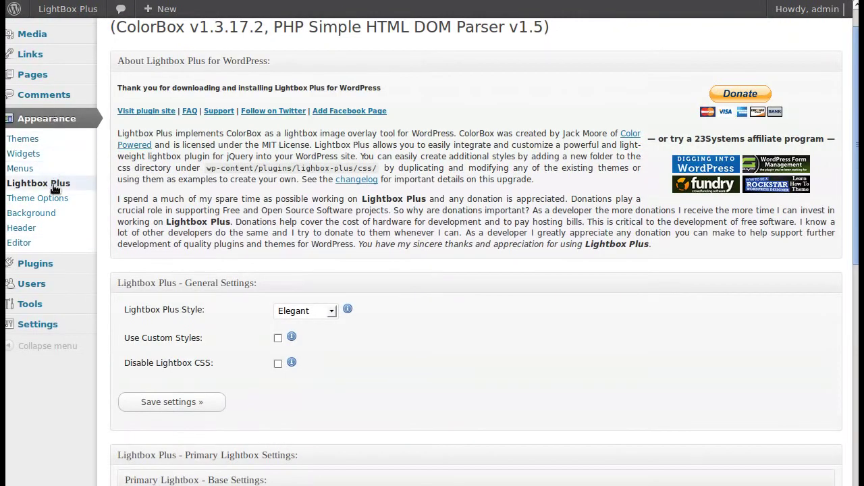
pyautogui.scroll(-5, 434, 350)
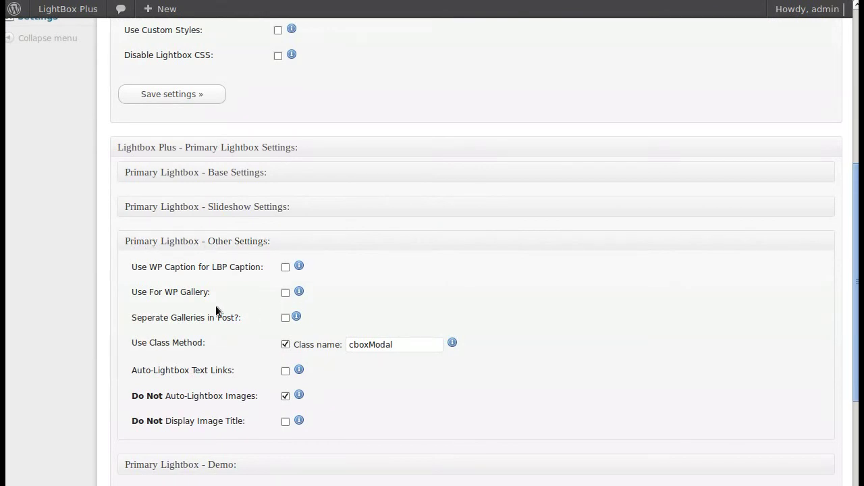
pyautogui.doubleClick(158, 289)
pyautogui.moveTo(159, 289); pyautogui.dragTo(203, 288)
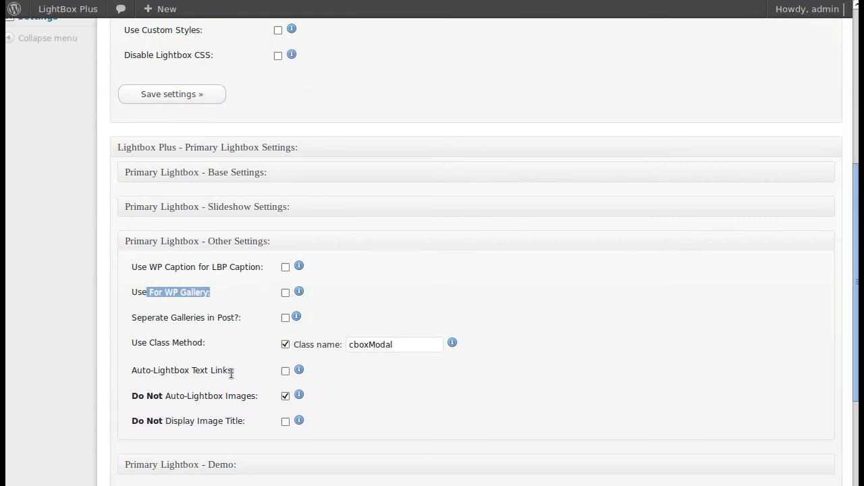
pyautogui.moveTo(132, 343); pyautogui.dragTo(203, 343)
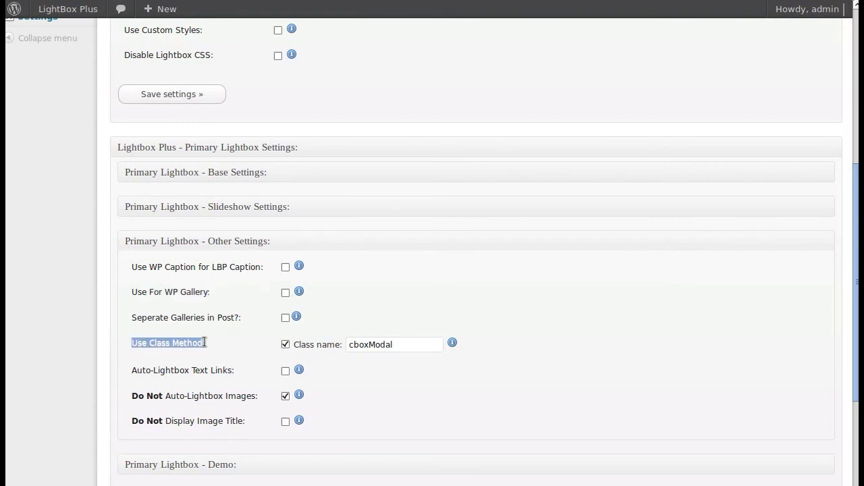
pyautogui.moveTo(133, 397); pyautogui.dragTo(255, 397)
pyautogui.click(383, 402)
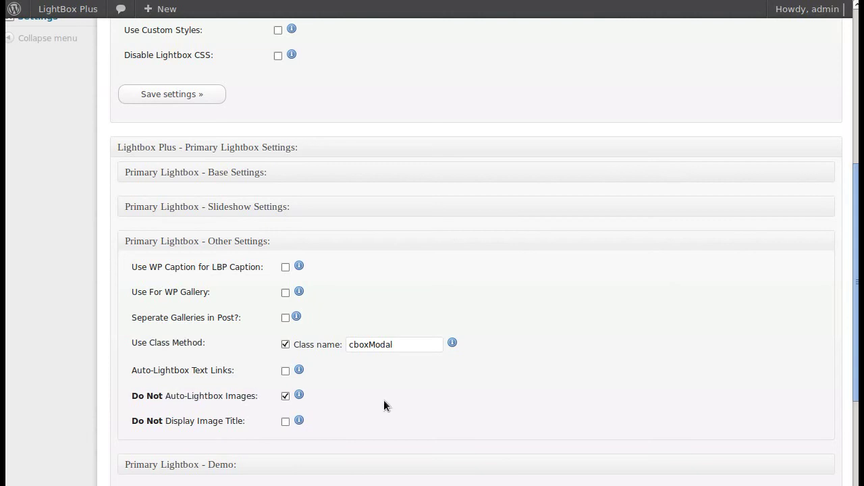
# - Copy the class name cboxModal from the Use Class Method setting
pyautogui.click(367, 344)
pyautogui.doubleClick(366, 344)
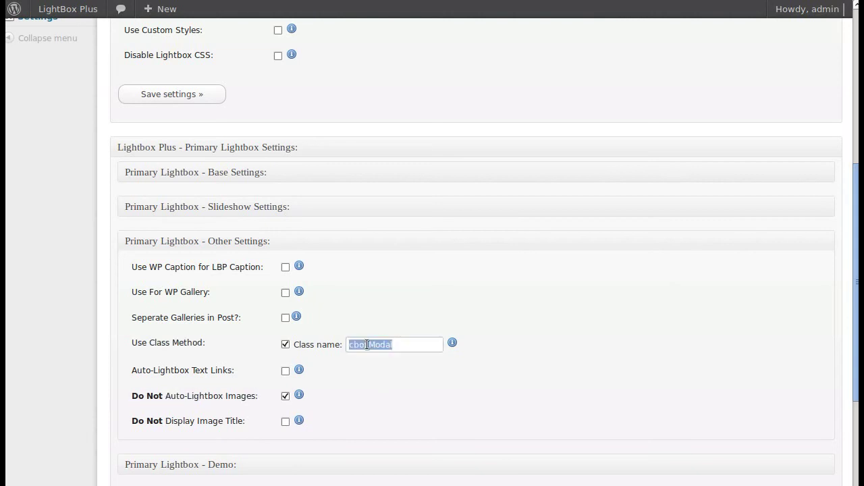
pyautogui.rightClick(365, 342)
pyautogui.click(380, 392)
pyautogui.click(389, 393)
# - Save the primary lightbox settings and dismiss the confirmation
pyautogui.scroll(-3, 410, 395)
pyautogui.click(190, 287)
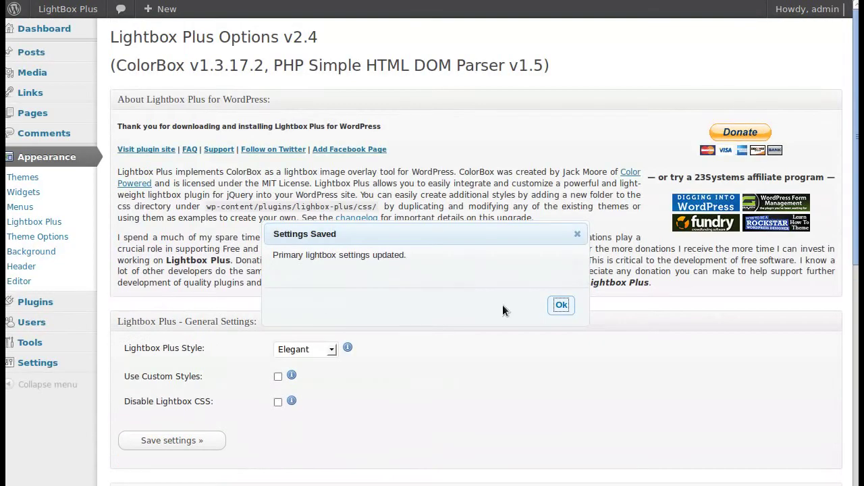
pyautogui.click(561, 306)
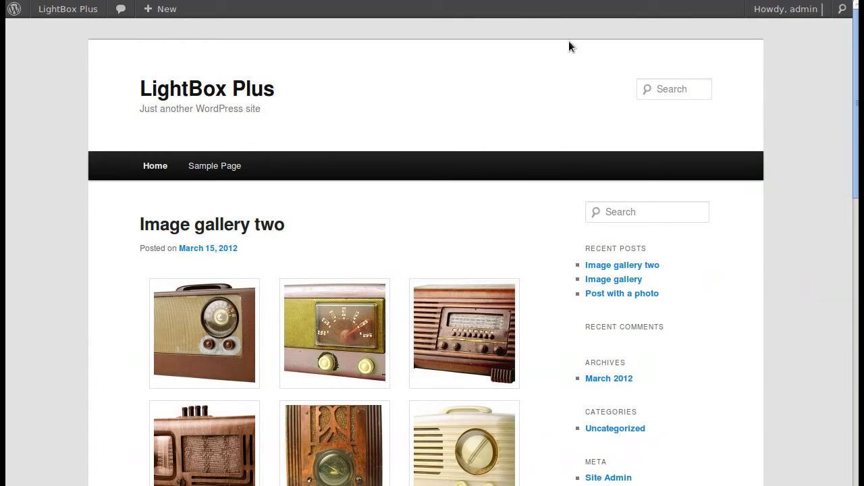
# - Test the third and first radio images of Image gallery two on the home page, returning to the page after each
pyautogui.click(465, 335)
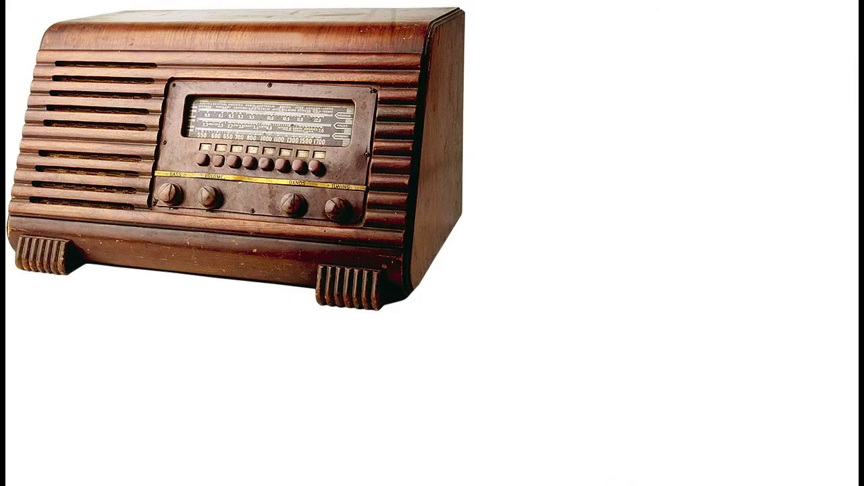
pyautogui.hotkey('alt', 'Left')
pyautogui.click(241, 348)
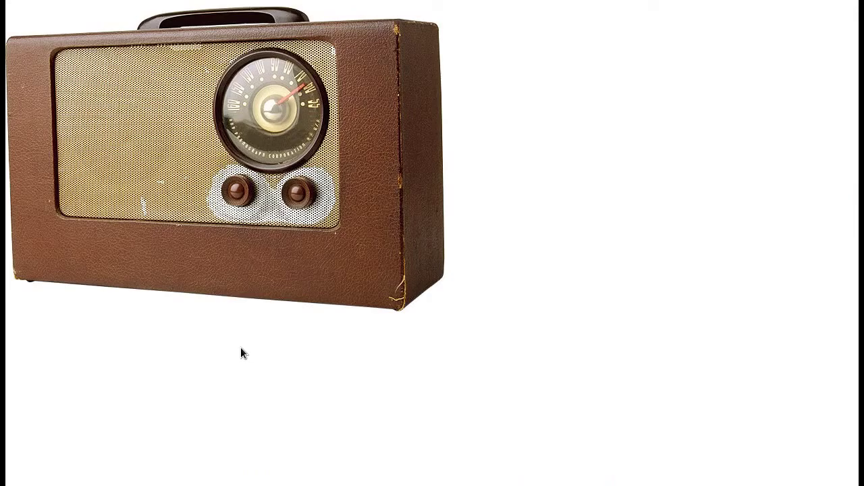
pyautogui.hotkey('alt', 'Left')
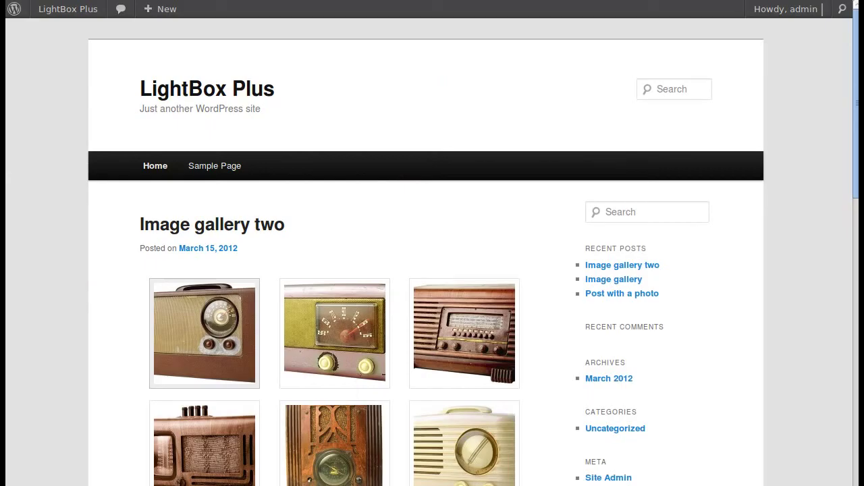
# - View the published post "Post with a photo" and test the radio image below its text
pyautogui.hotkey('alt', 'Left')
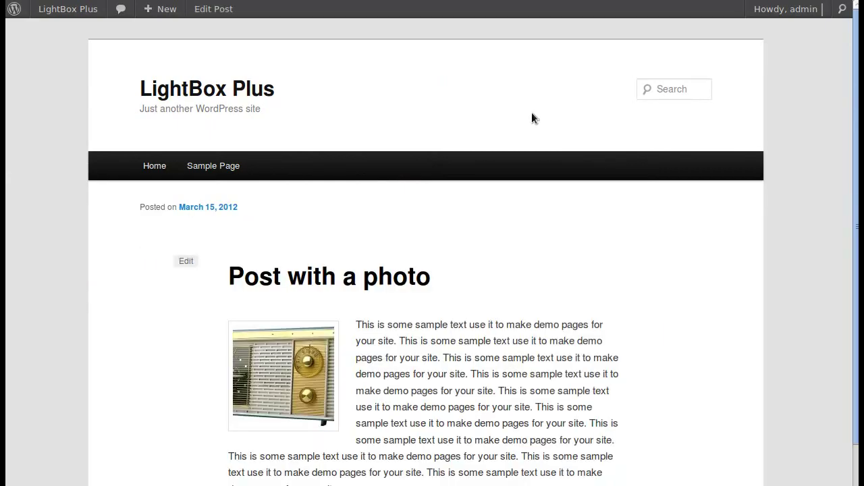
pyautogui.scroll(-3, 493, 284)
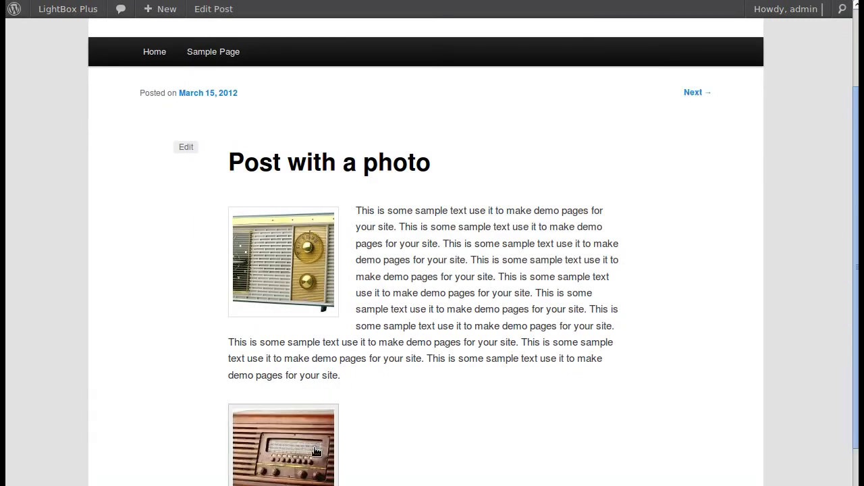
pyautogui.click(403, 393)
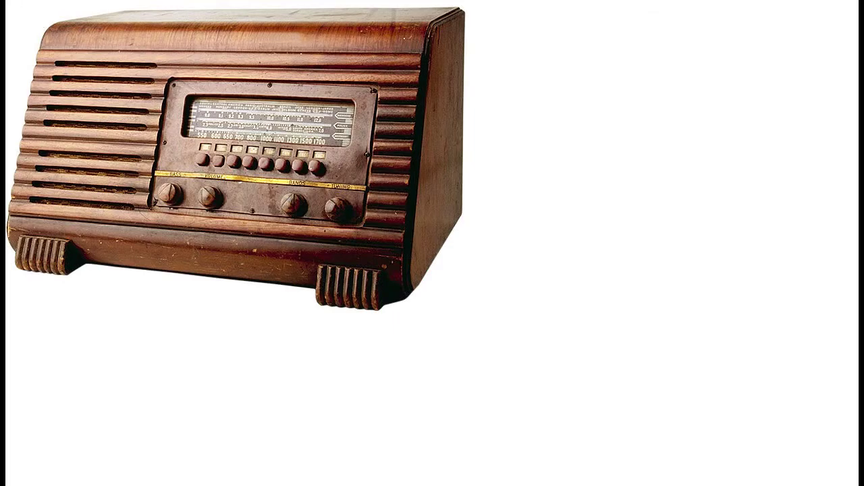
pyautogui.hotkey('alt', 'Left')
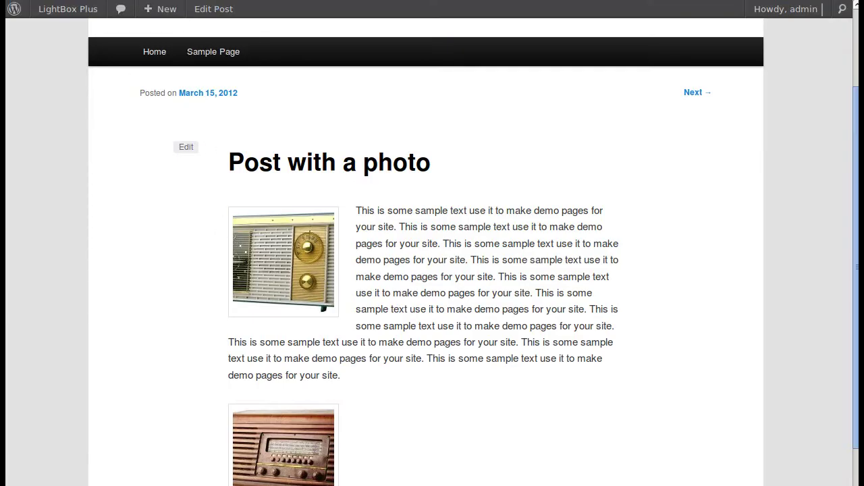
# - Return to the site administration and open the post "Post with a photo" for editing
pyautogui.hotkey('alt', 'Left')
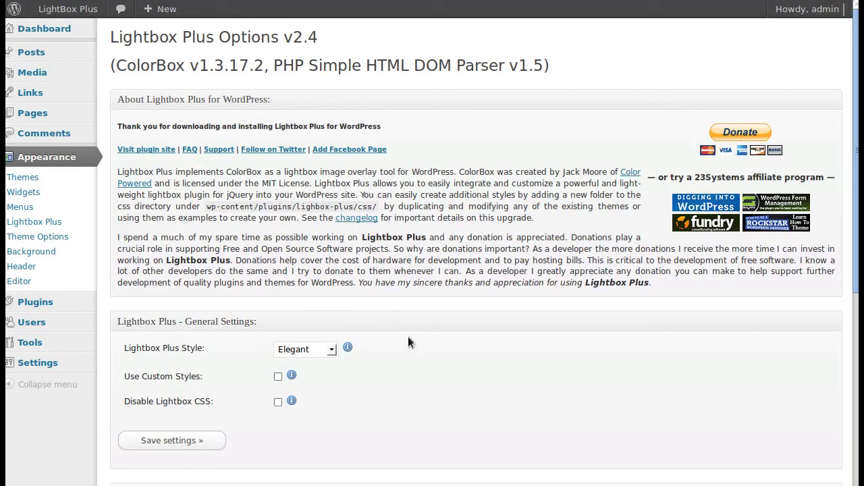
pyautogui.moveTo(27, 54)
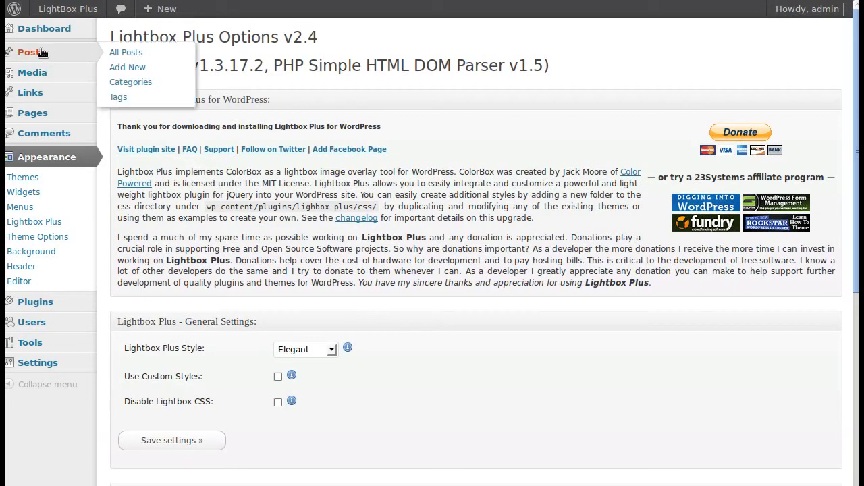
pyautogui.click(127, 54)
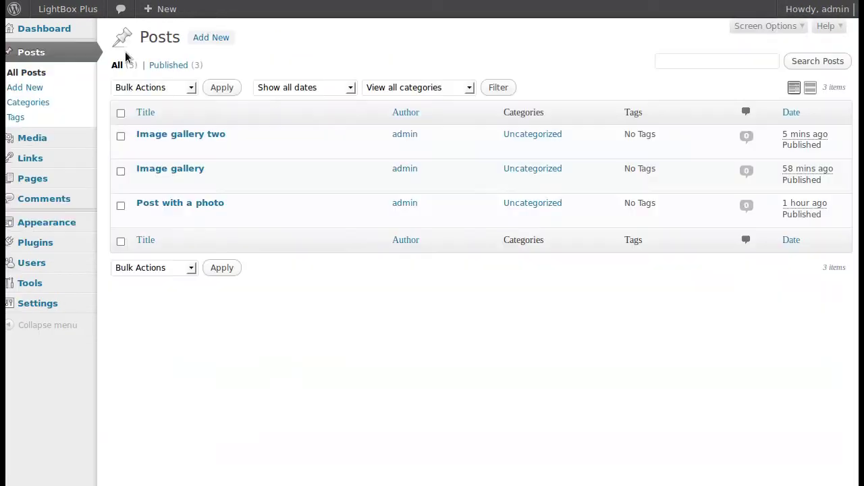
pyautogui.click(165, 204)
# - Open the advanced settings of the brown radio image below the text of the post
pyautogui.scroll(-3, 315, 305)
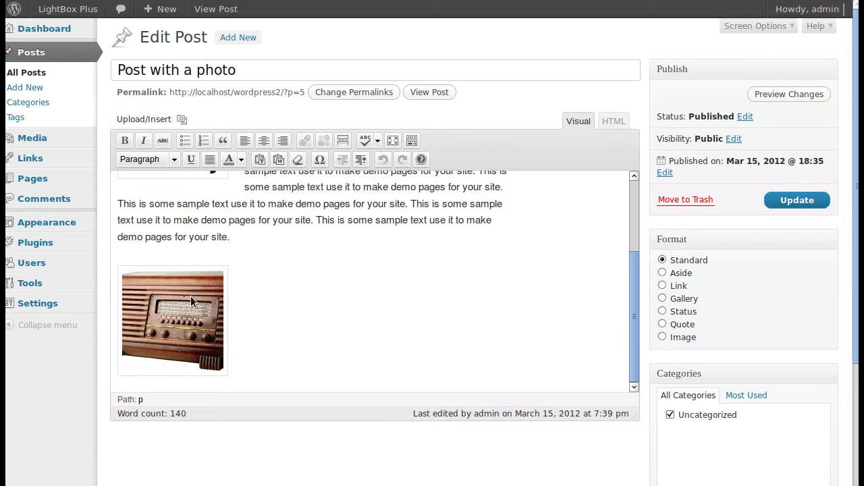
pyautogui.scroll(3, 298, 309)
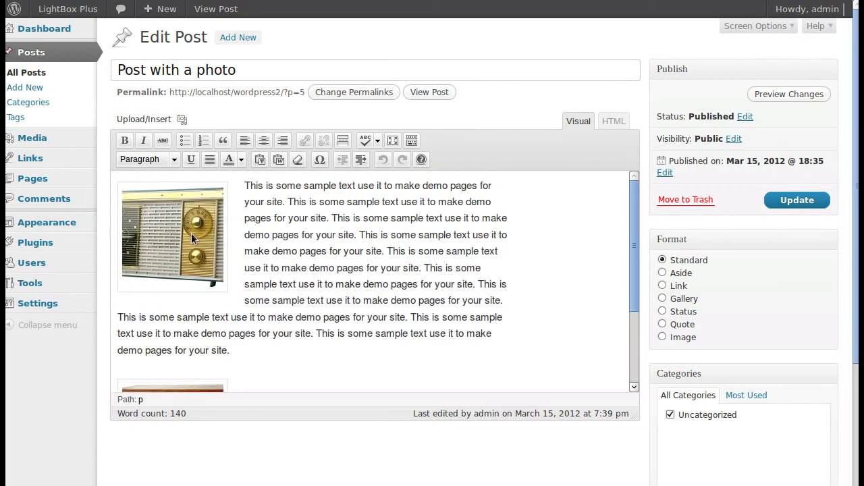
pyautogui.scroll(-3, 262, 267)
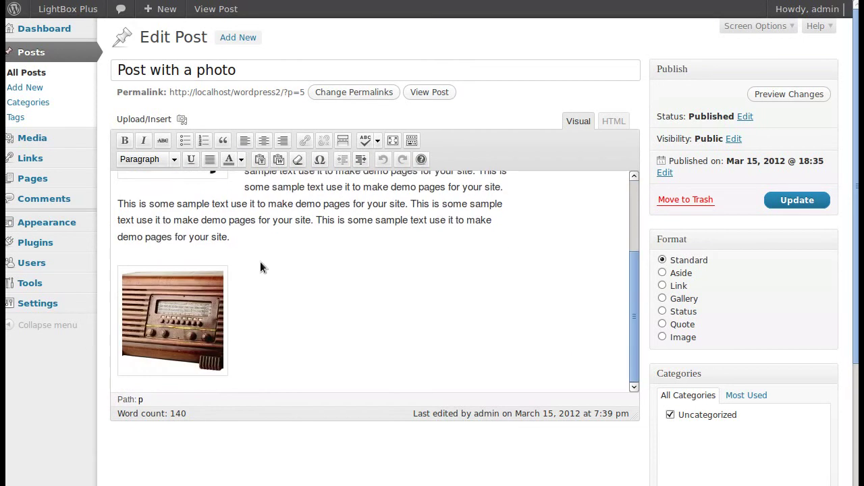
pyautogui.click(183, 292)
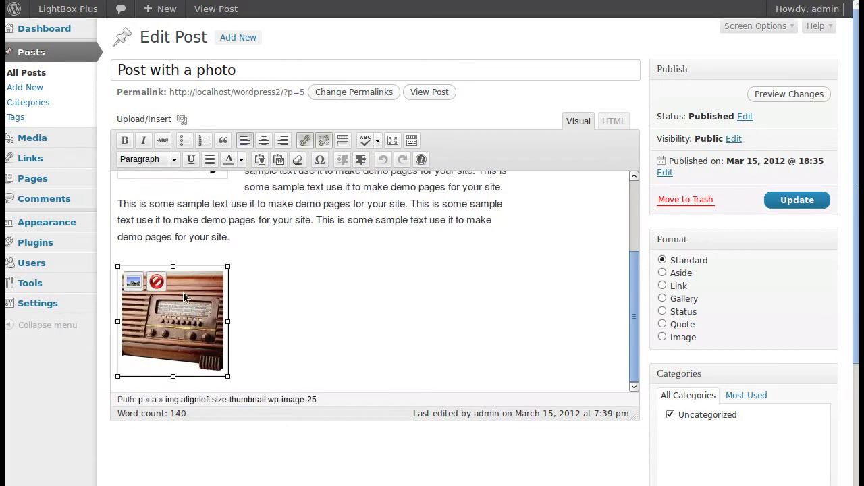
pyautogui.click(133, 282)
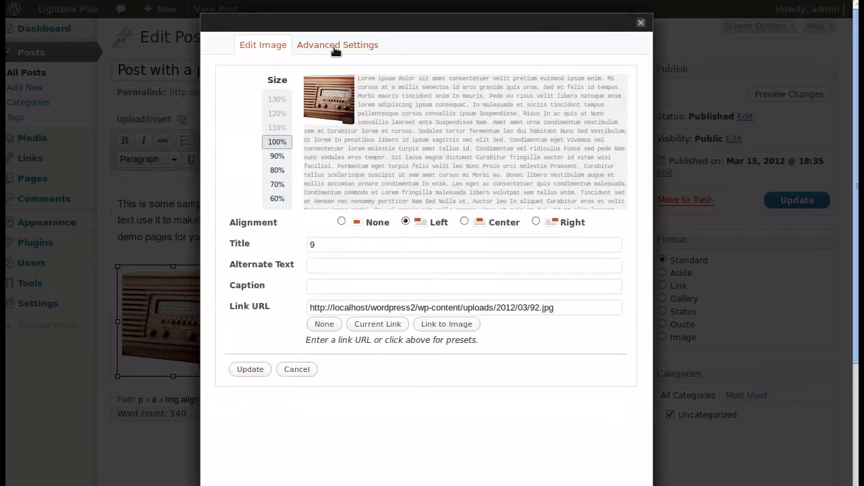
pyautogui.click(367, 50)
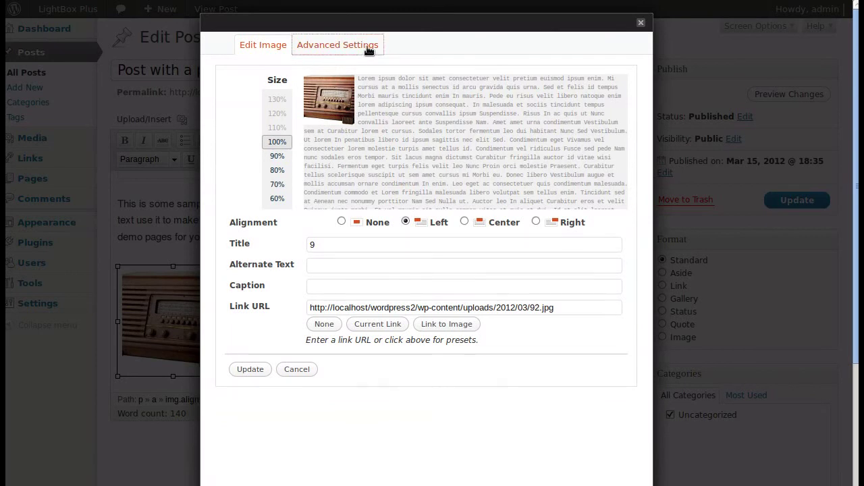
# - Set the CSS class in the image's Advanced Link Settings to cboxModal
pyautogui.scroll(-1, 465, 360)
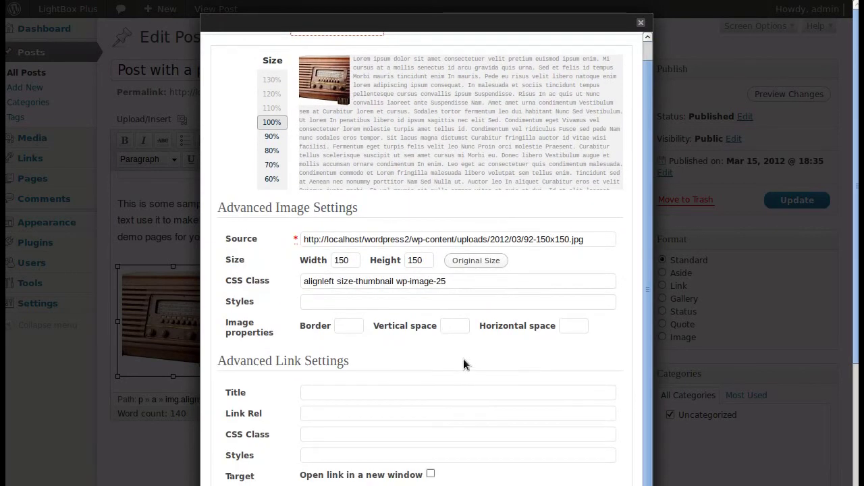
pyautogui.moveTo(224, 435); pyautogui.dragTo(270, 436)
pyautogui.click(274, 438)
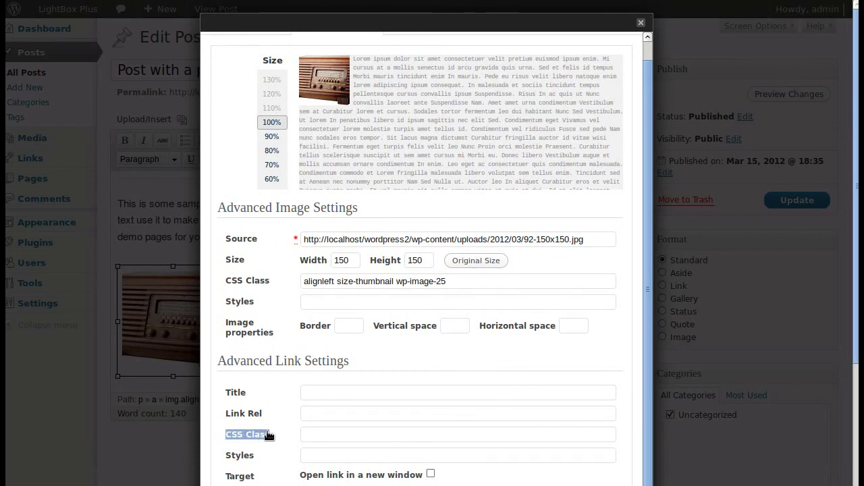
pyautogui.click(315, 434)
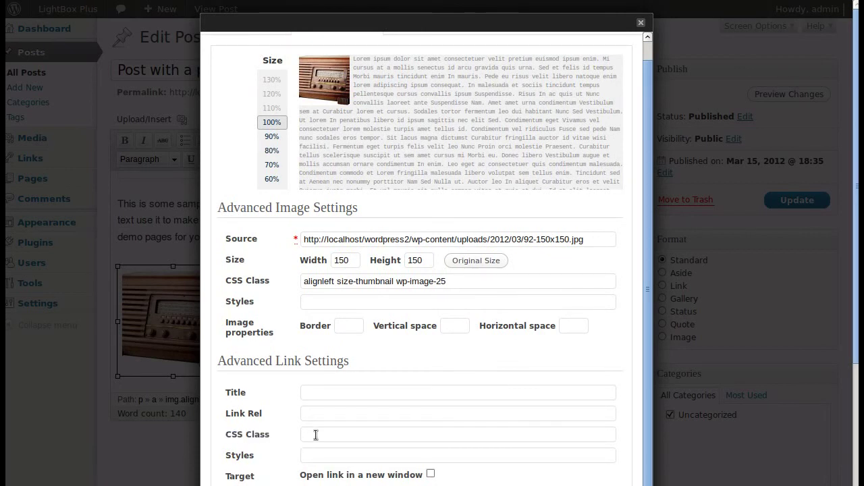
pyautogui.write('cboxModal')
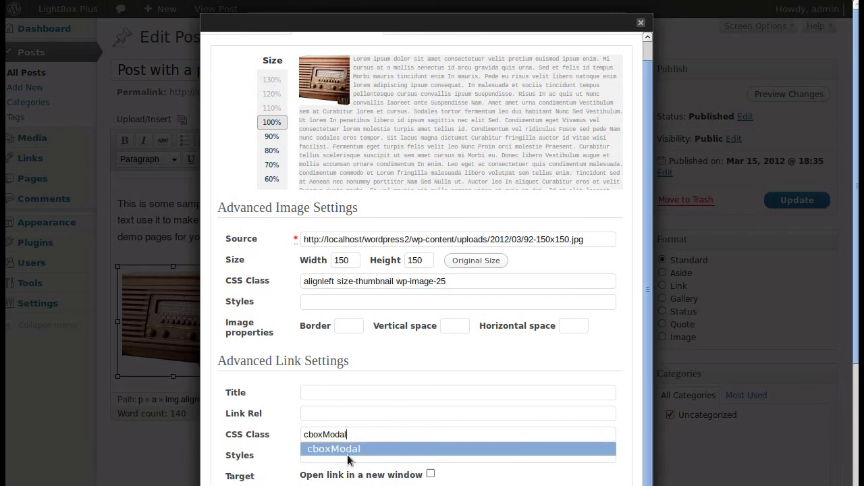
pyautogui.click(322, 447)
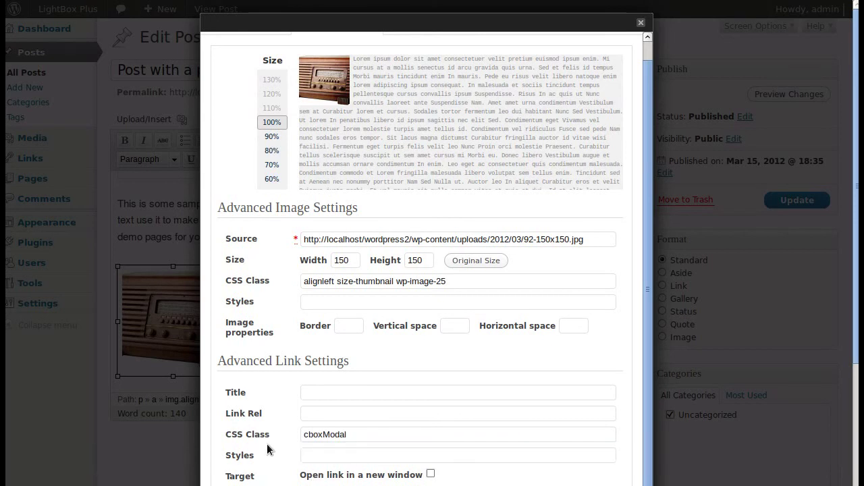
# - Shrink the browser window until the whole image settings dialog fits, and apply the image's settings
pyautogui.scroll(-3, 267, 444)
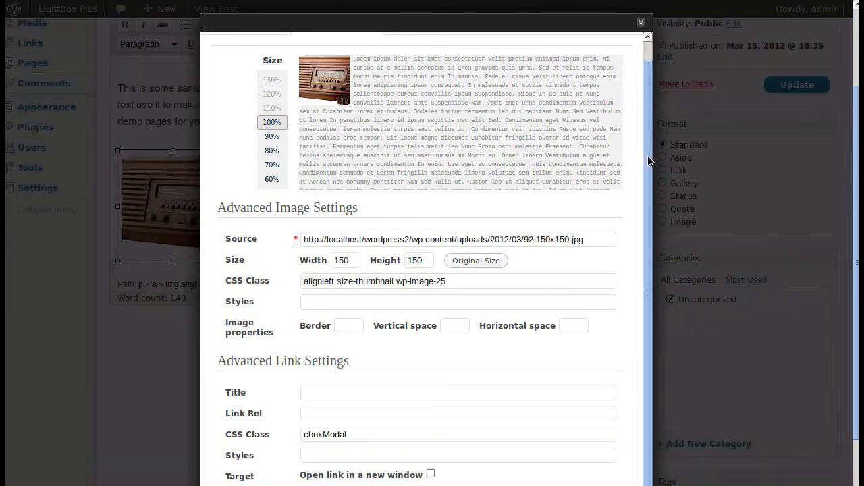
pyautogui.press('super+Down')
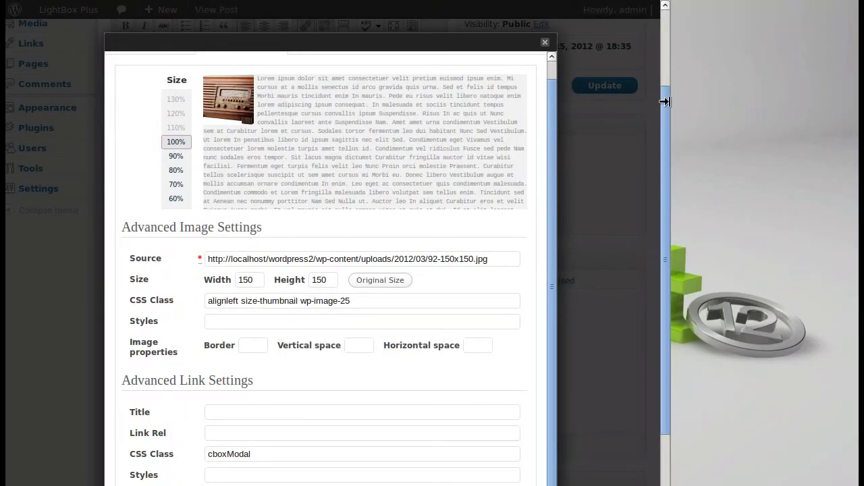
pyautogui.moveTo(666, 94); pyautogui.dragTo(670, 135)
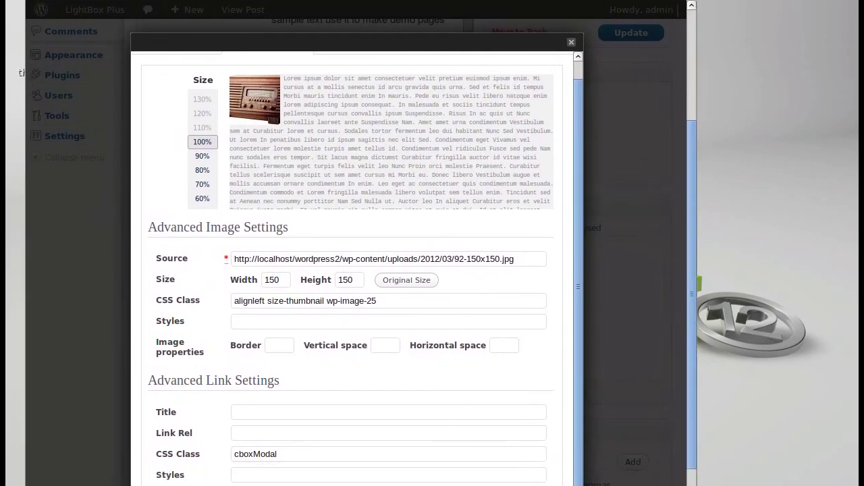
pyautogui.moveTo(698, 366); pyautogui.dragTo(675, 455)
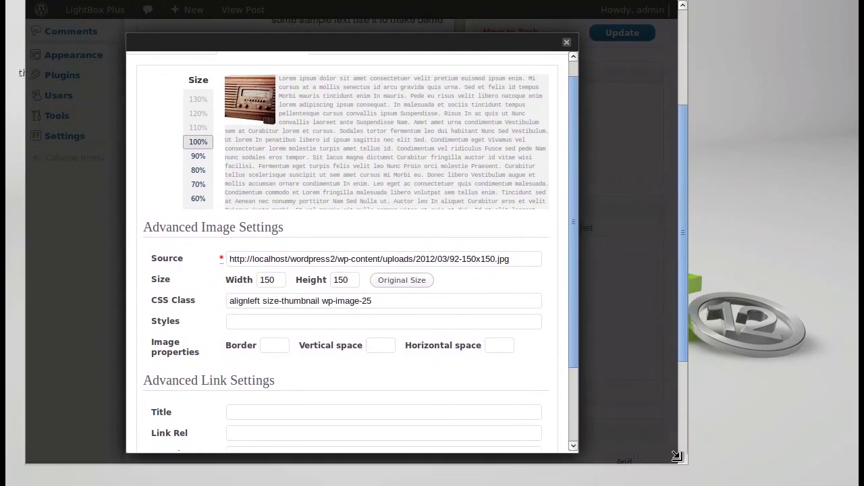
pyautogui.moveTo(570, 281); pyautogui.dragTo(578, 382)
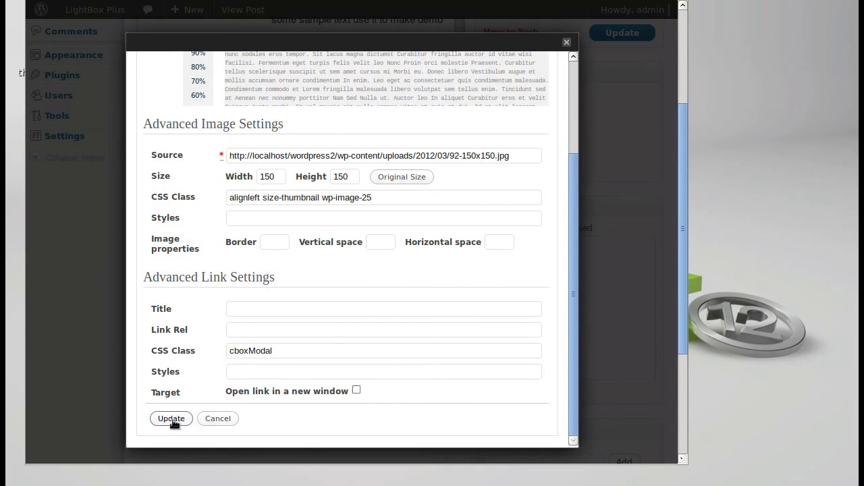
pyautogui.scroll(5, 255, 324)
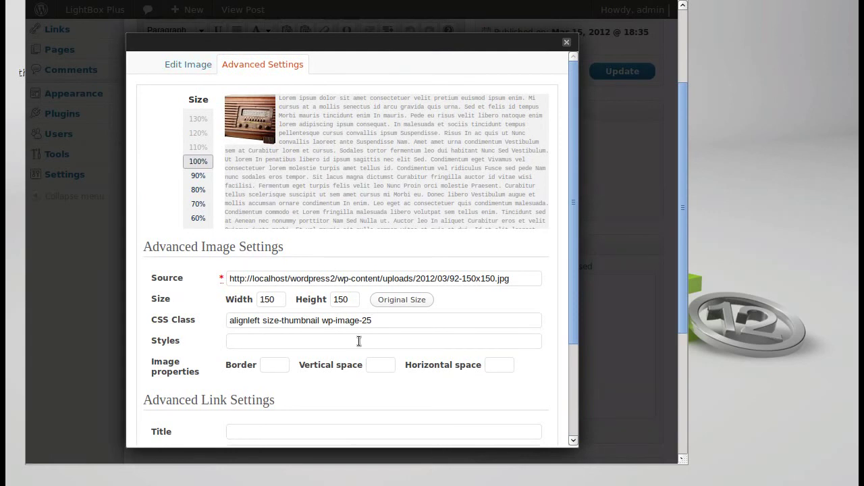
pyautogui.scroll(-3, 359, 341)
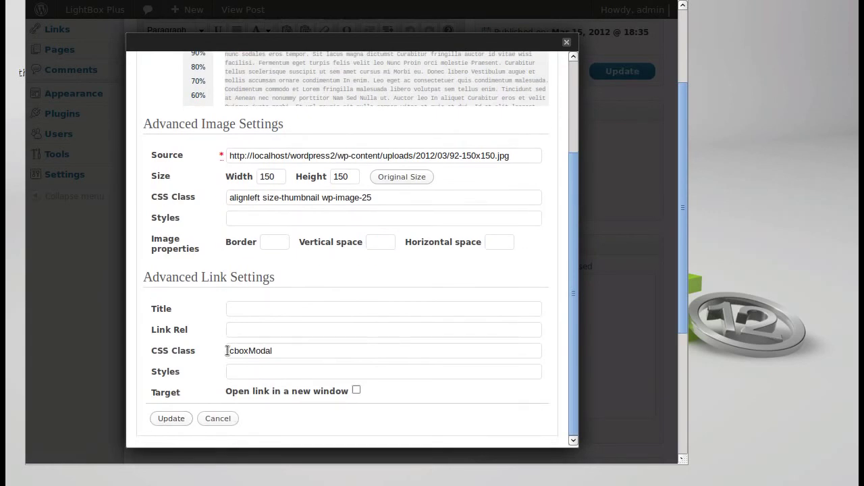
pyautogui.moveTo(229, 350); pyautogui.dragTo(285, 351)
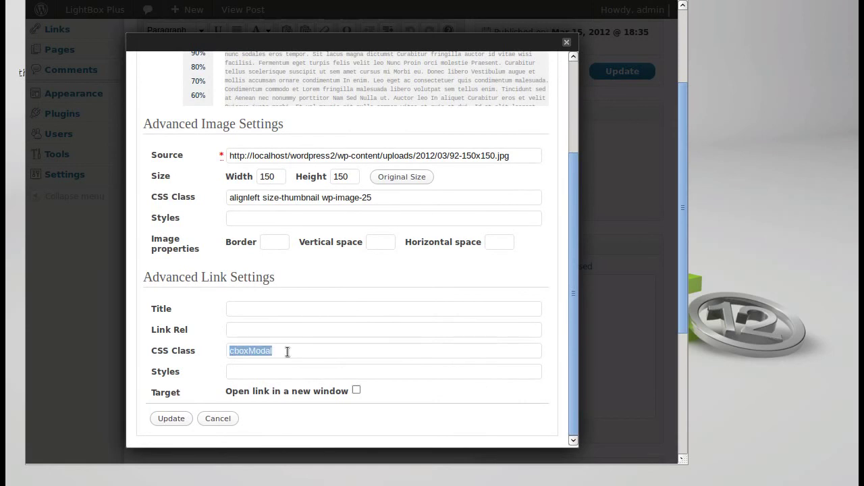
pyautogui.click(171, 418)
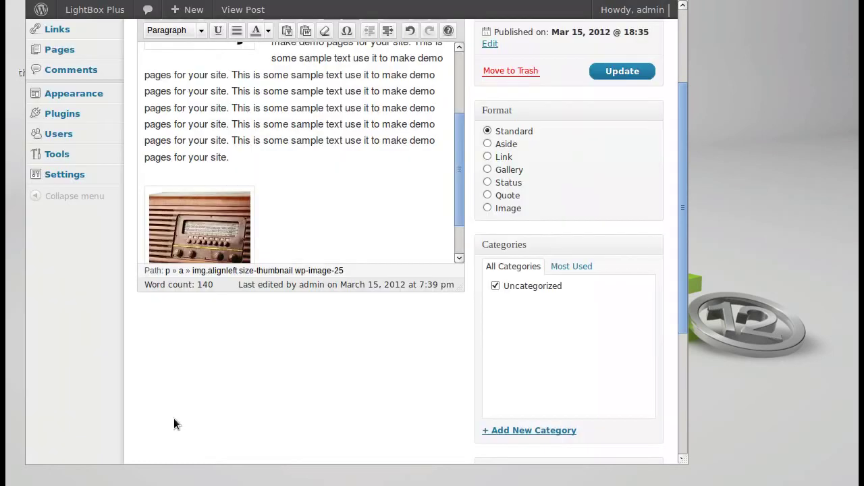
# - Return the browser window to full size and update the post "Post with a photo"
pyautogui.press('super+Up')
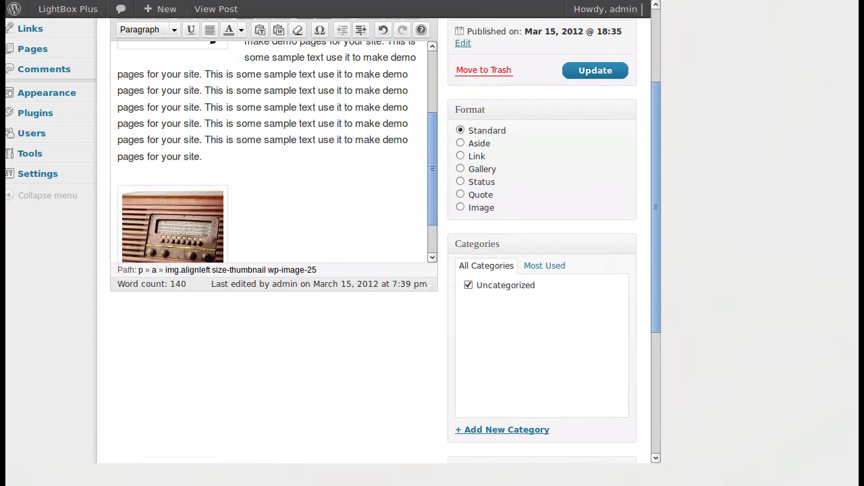
pyautogui.press('F5')
pyautogui.click(559, 244)
pyautogui.click(781, 73)
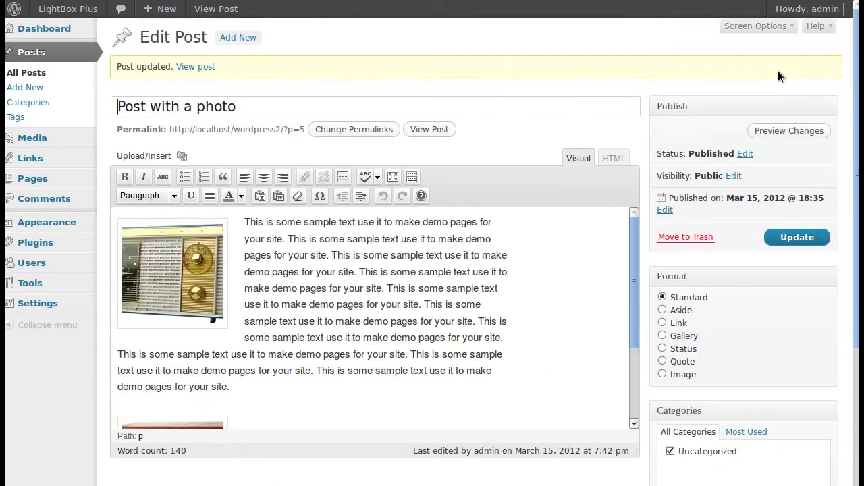
# - View the published post and test both radio images, going back after the first and closing the second
pyautogui.click(430, 130)
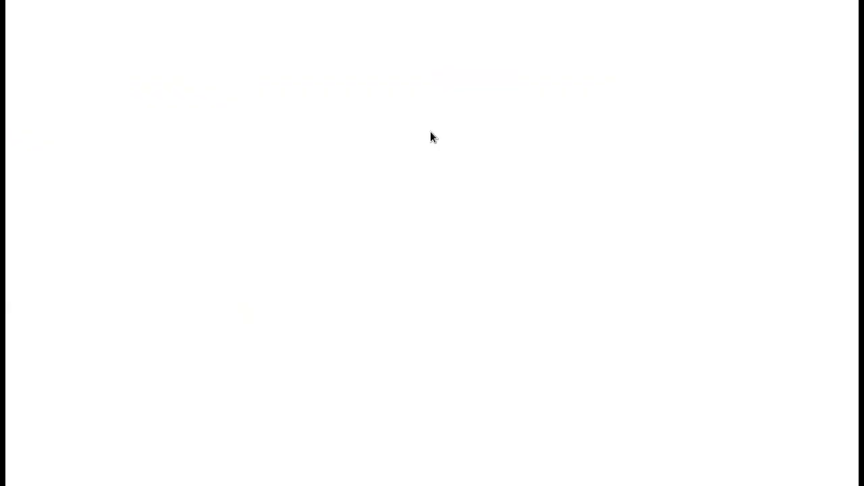
pyautogui.scroll(-3, 457, 252)
pyautogui.scroll(-2, 457, 251)
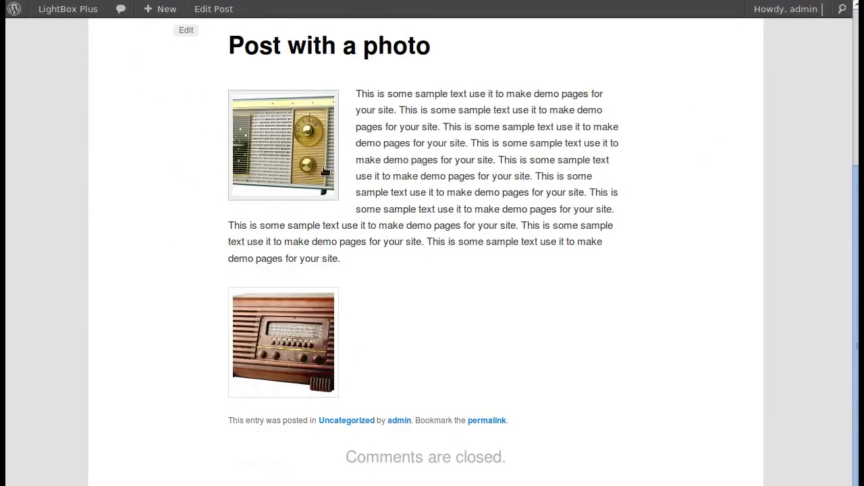
pyautogui.click(284, 161)
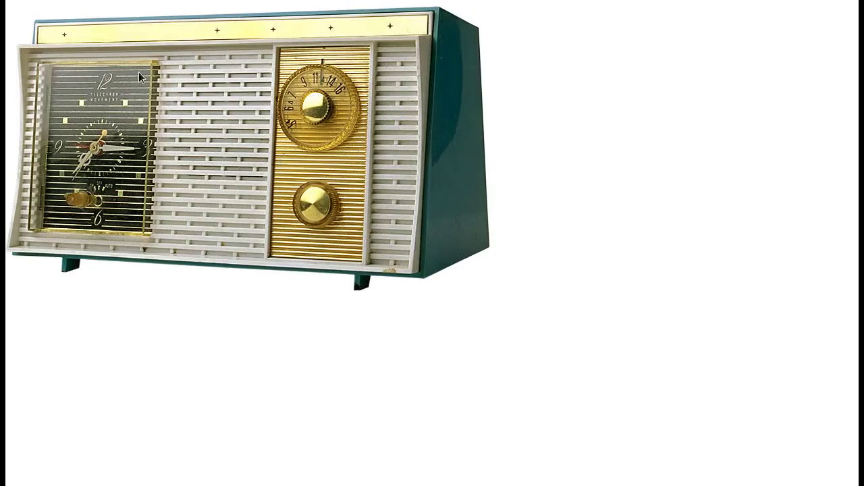
pyautogui.hotkey('alt', 'Left')
pyautogui.click(241, 320)
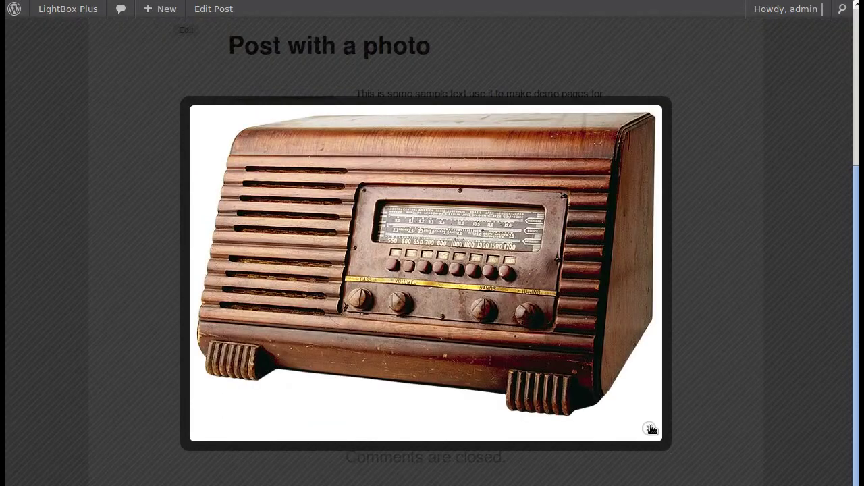
pyautogui.click(648, 428)
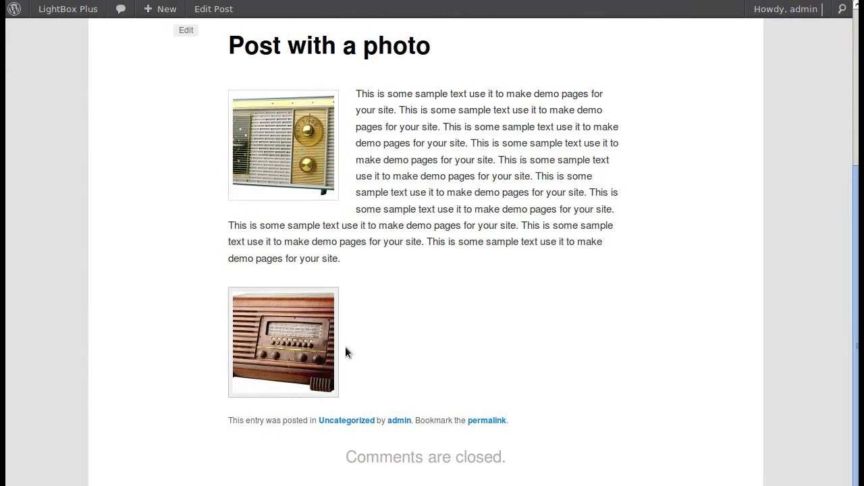
# - Return to the site administration and open the Lightbox Plus settings at the primary lightbox section
pyautogui.scroll(6, 399, 357)
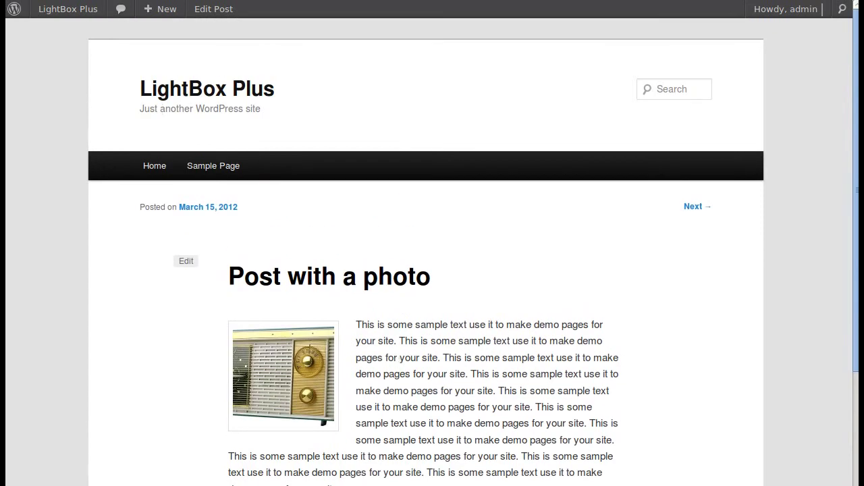
pyautogui.hotkey('alt', 'Left')
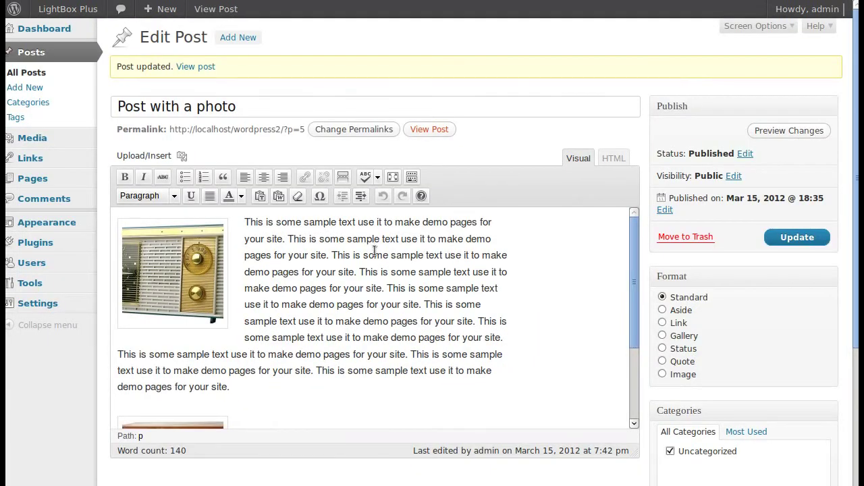
pyautogui.moveTo(61, 223)
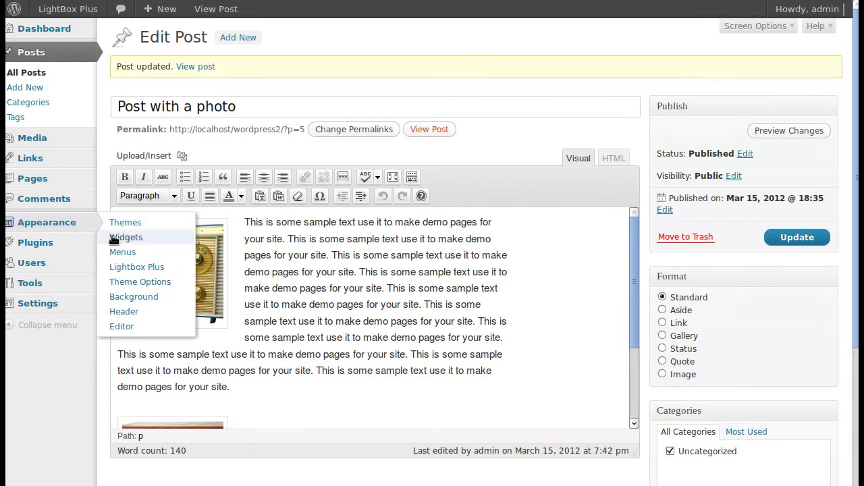
pyautogui.click(132, 269)
pyautogui.scroll(-5, 378, 306)
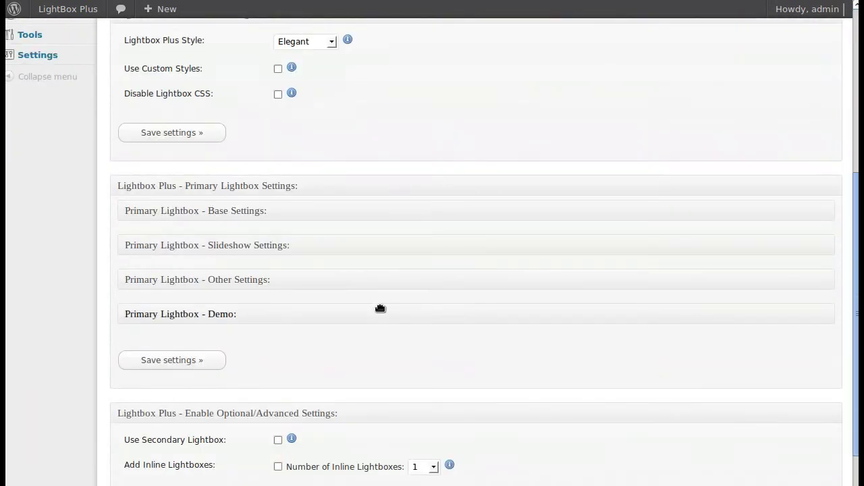
# - Review the class method, its class name and the Do Not Auto-Lightbox Images option in the primary lightbox's other settings
pyautogui.click(182, 281)
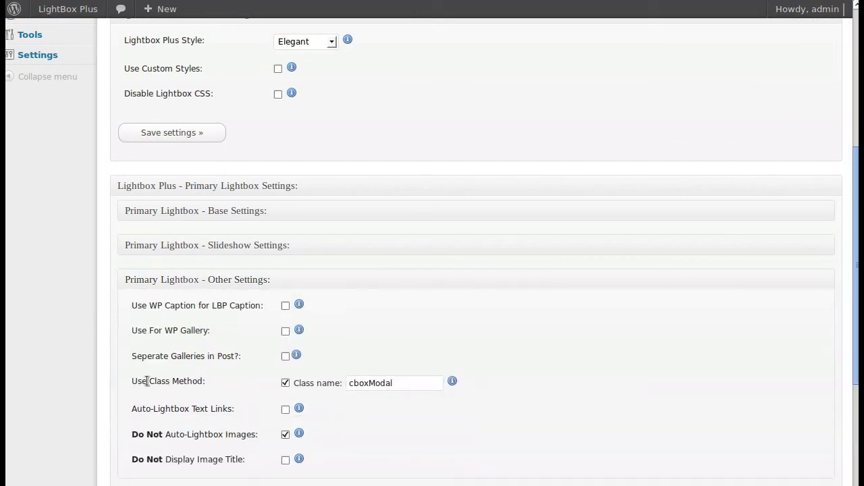
pyautogui.moveTo(131, 381); pyautogui.dragTo(196, 380)
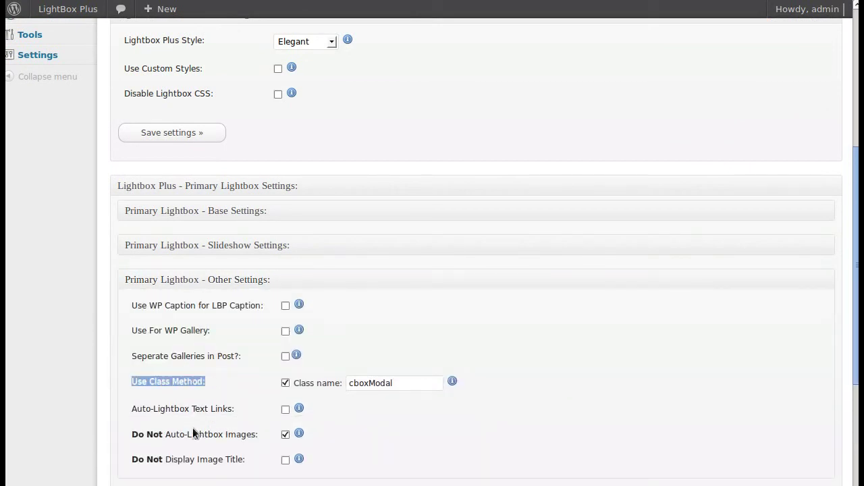
pyautogui.moveTo(132, 435); pyautogui.dragTo(262, 434)
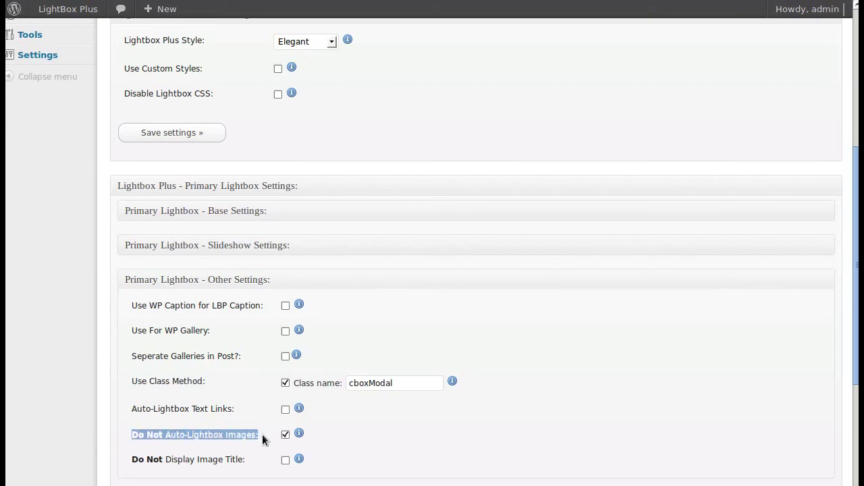
pyautogui.doubleClick(388, 384)
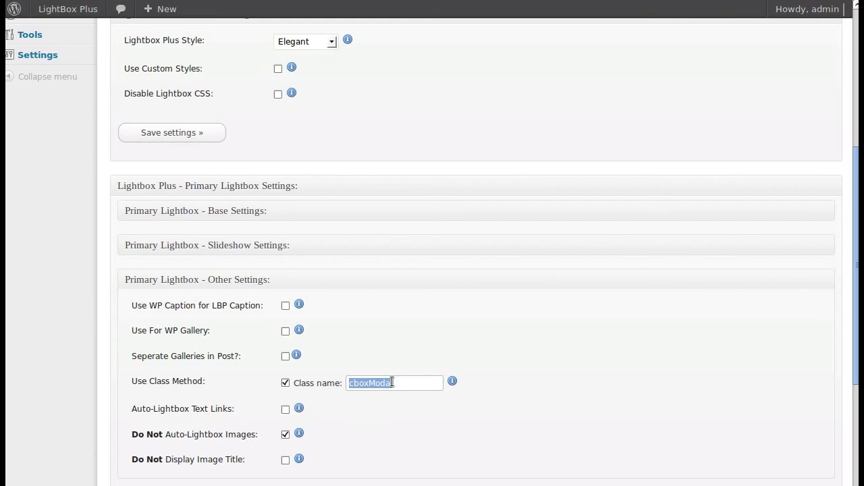
# - Open the post "Post with a photo" for editing and bring up the first radio image's advanced settings
pyautogui.click(386, 357)
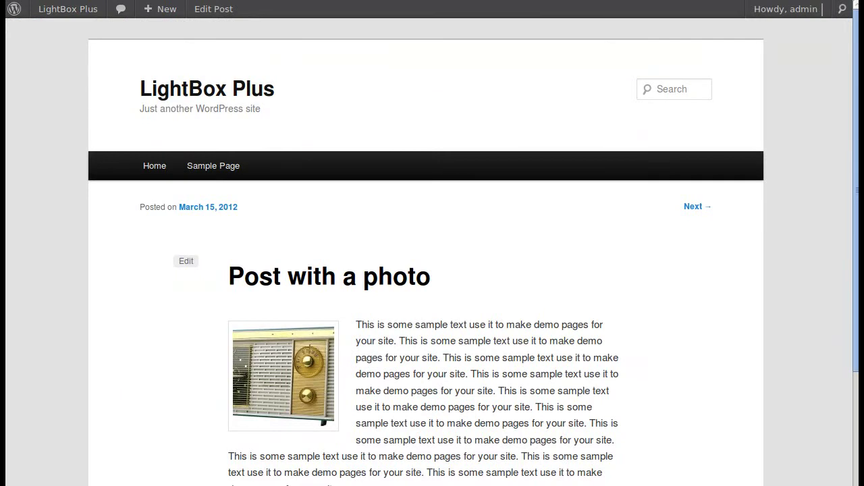
pyautogui.click(214, 9)
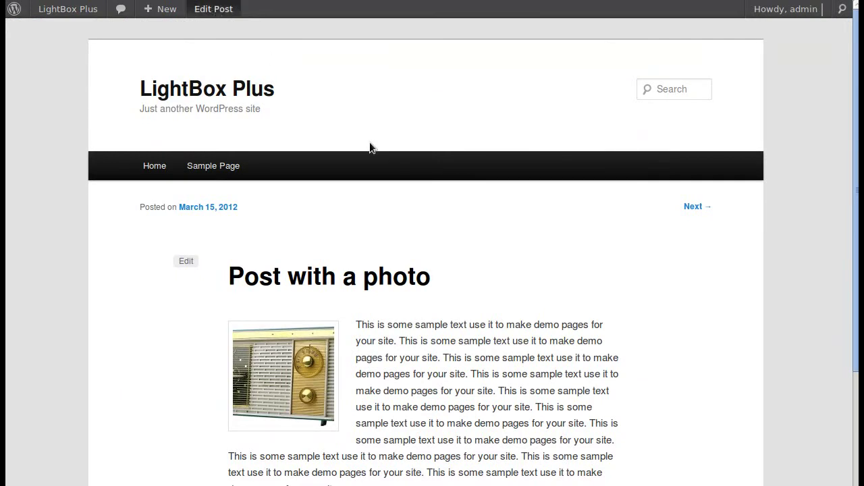
pyautogui.scroll(-5, 444, 330)
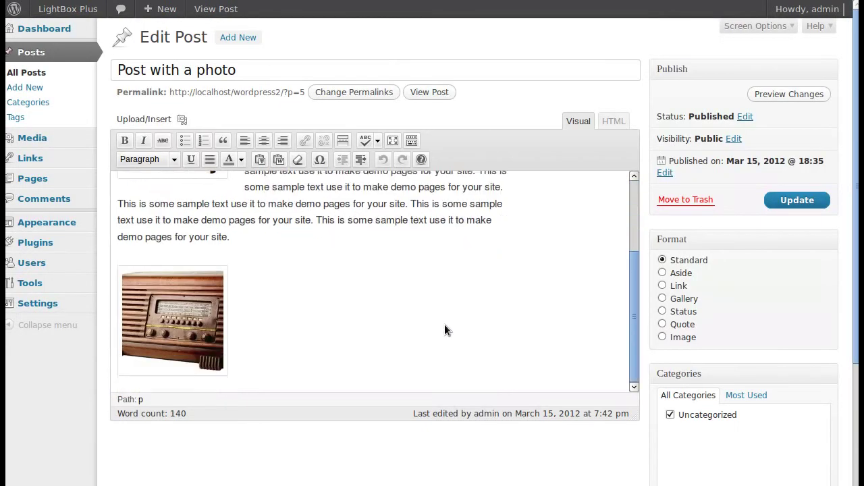
pyautogui.scroll(3, 444, 330)
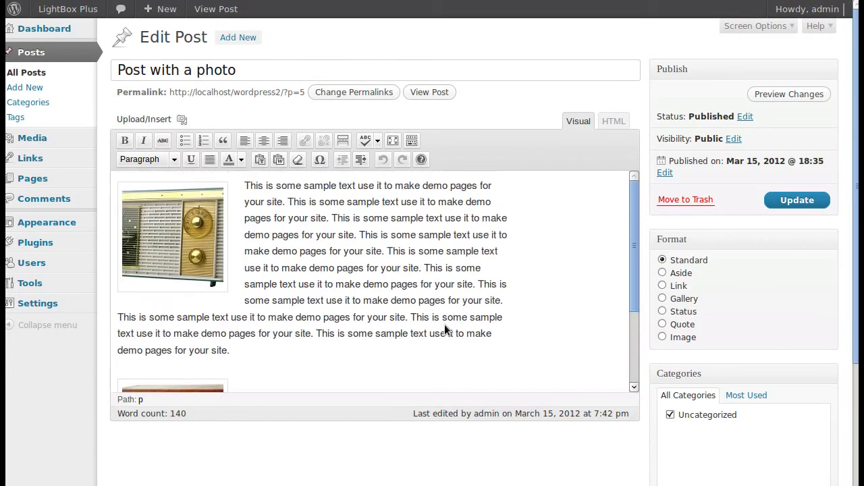
pyautogui.click(165, 230)
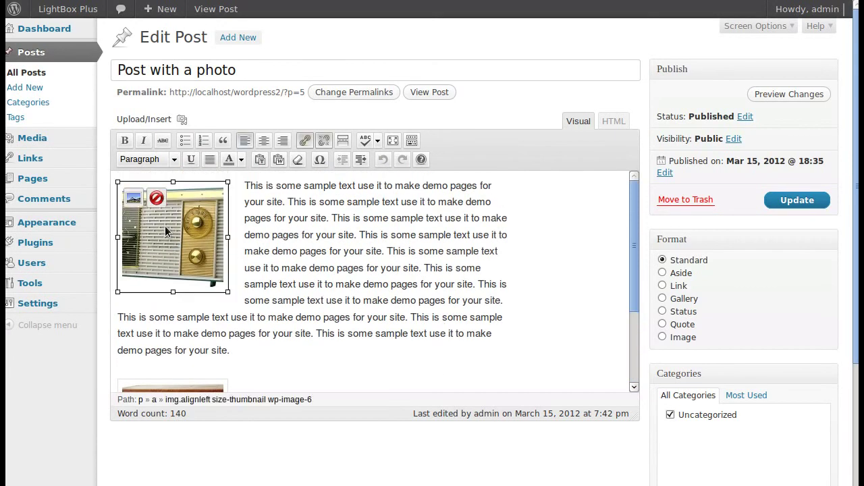
pyautogui.click(133, 199)
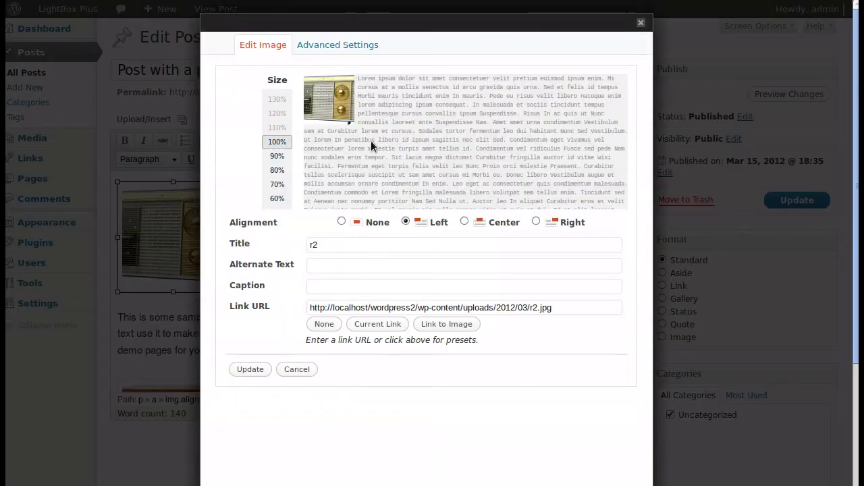
pyautogui.click(358, 46)
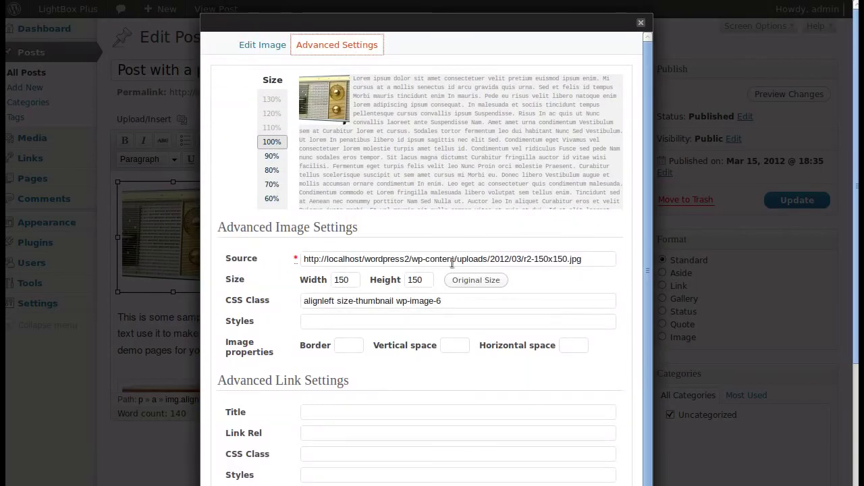
# - Try to add the lightbox class to the first radio image's link CSS class, and update the post
pyautogui.scroll(-1, 386, 380)
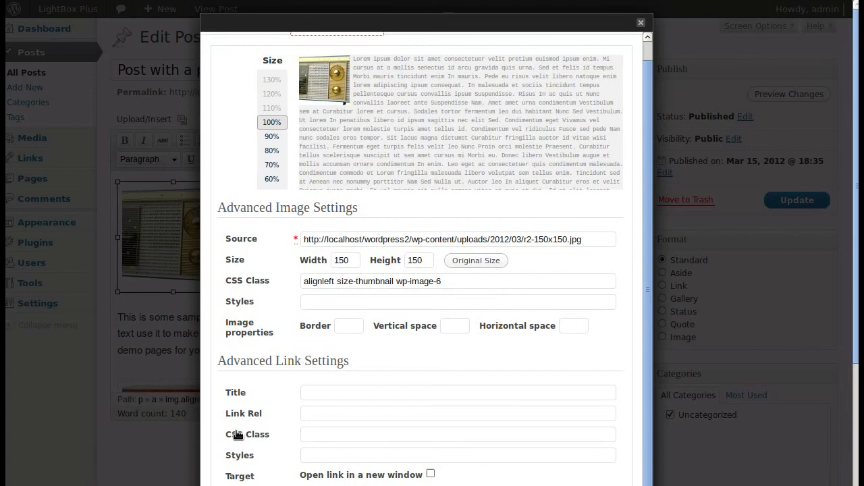
pyautogui.tripleClick(278, 434)
pyautogui.click(319, 436)
pyautogui.press('Return')
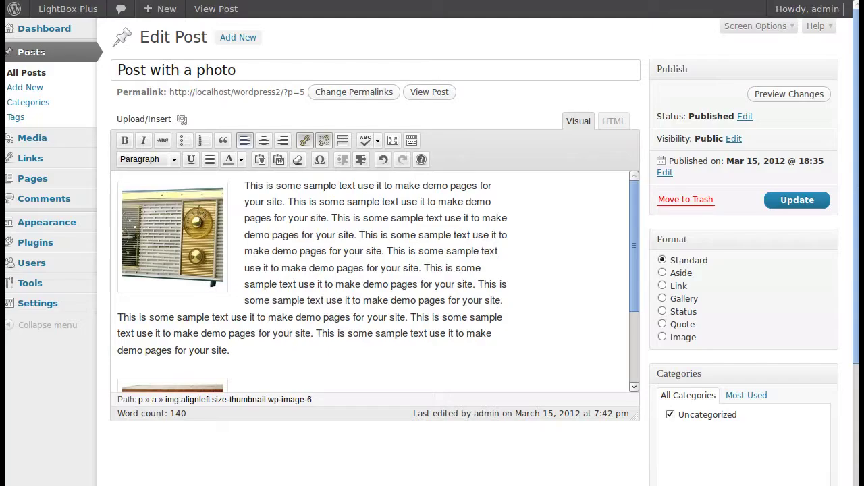
pyautogui.click(788, 200)
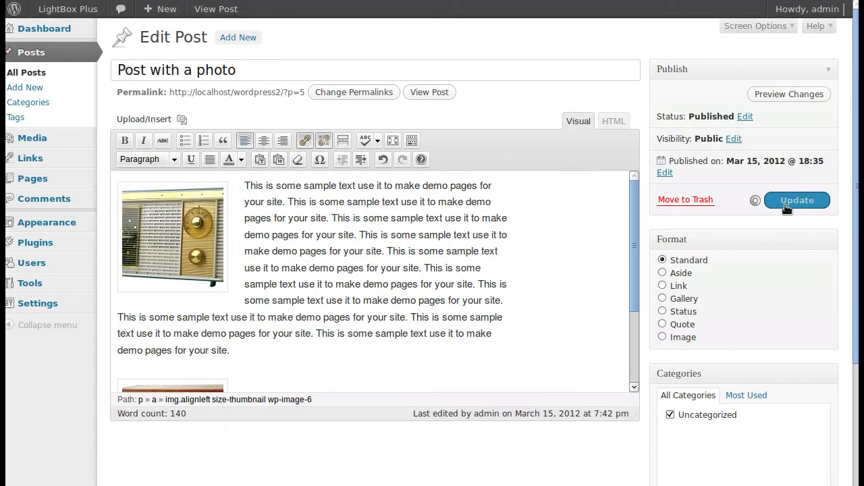
# - View the published post and test the first radio image twice, going back after each attempt
pyautogui.click(435, 129)
pyautogui.scroll(-4, 509, 245)
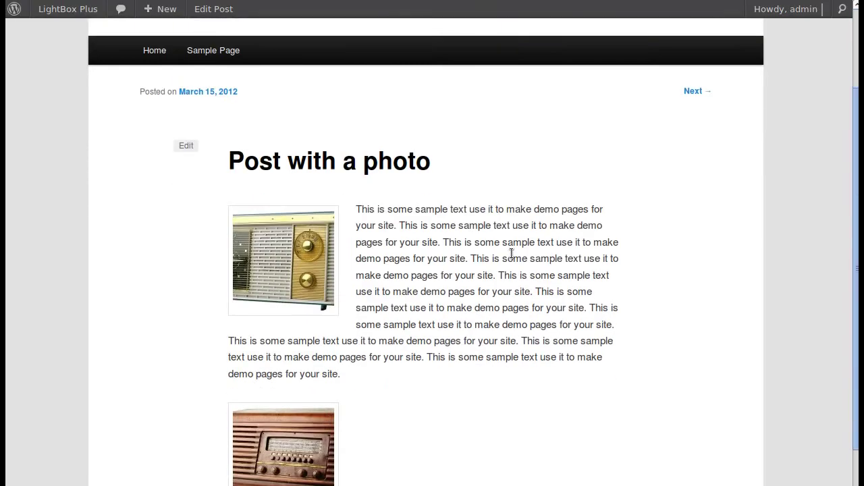
pyautogui.click(263, 211)
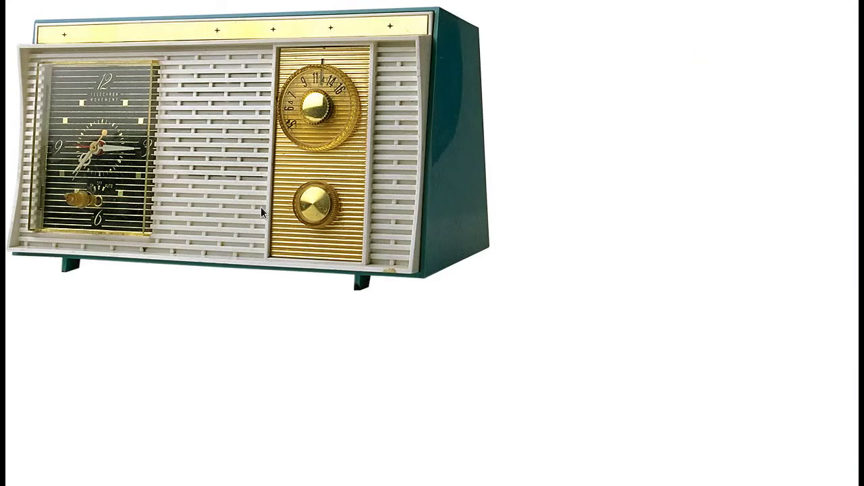
pyautogui.hotkey('alt', 'Left')
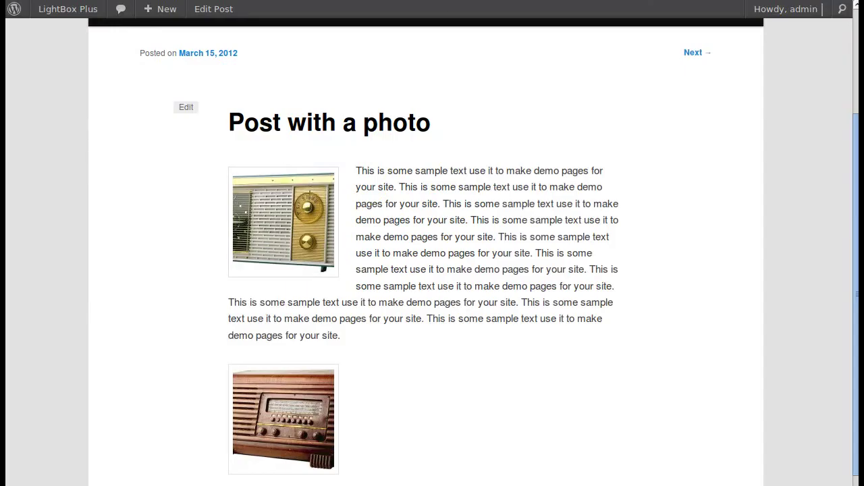
pyautogui.click(276, 196)
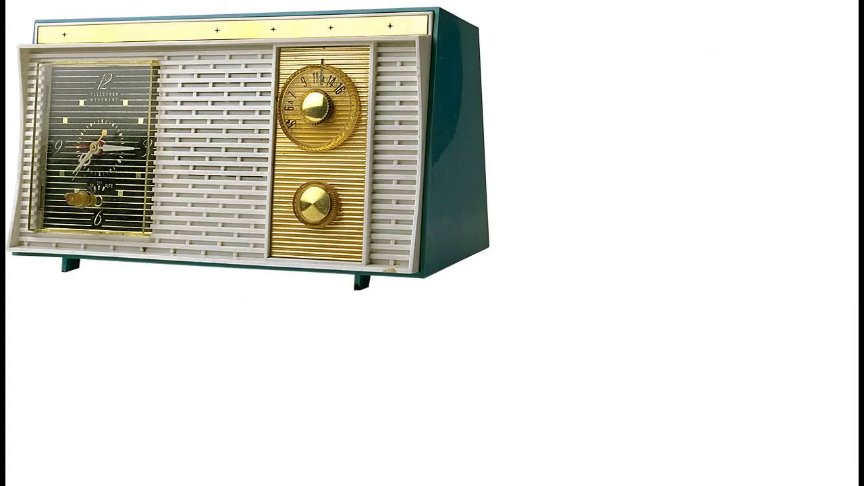
pyautogui.click(11, 5)
pyautogui.hotkey('alt', 'Left')
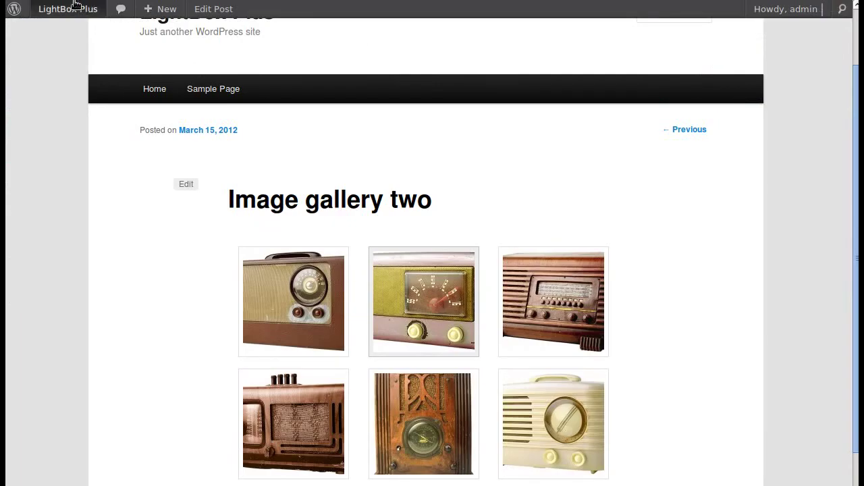
# - Reopen "Post with a photo" for editing and display the advanced settings of its first radio image
pyautogui.moveTo(50, 10)
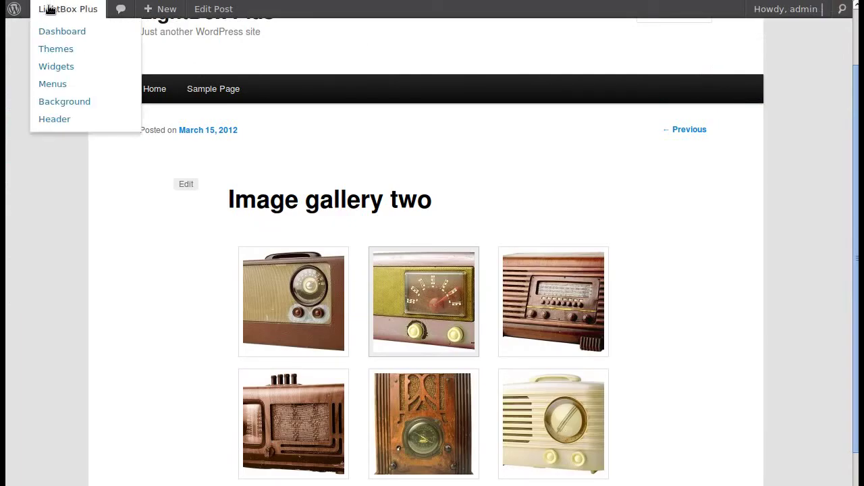
pyautogui.click(209, 9)
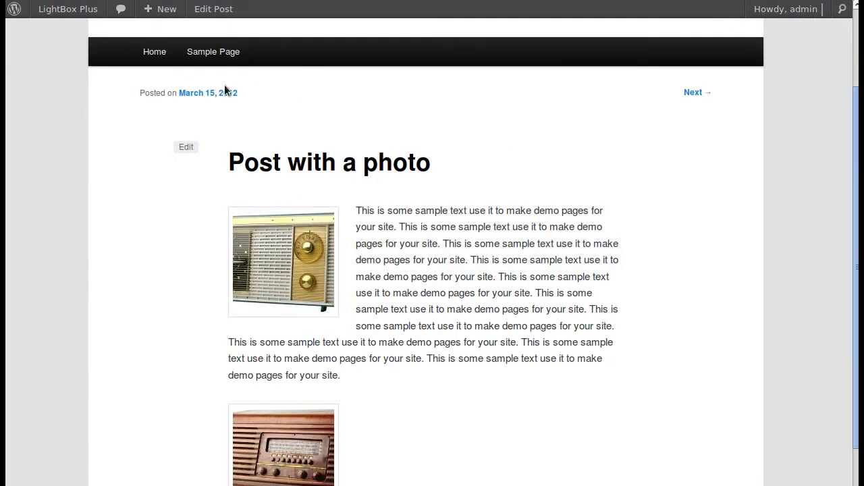
pyautogui.click(212, 9)
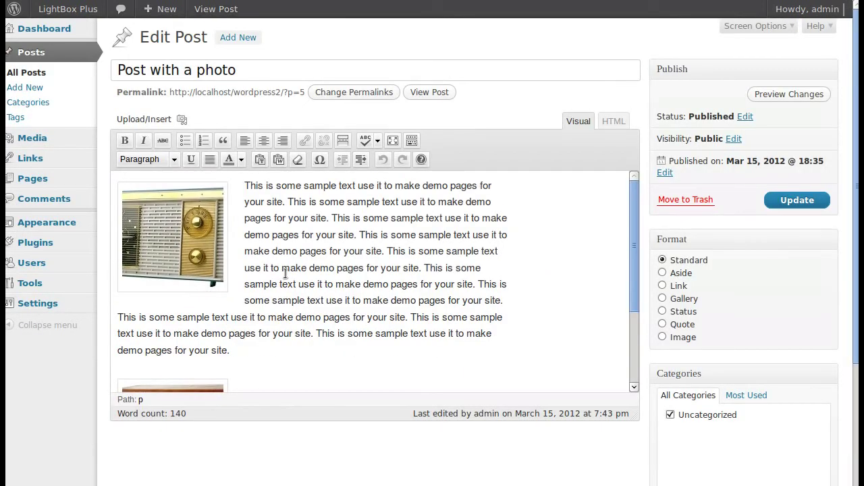
pyautogui.click(160, 220)
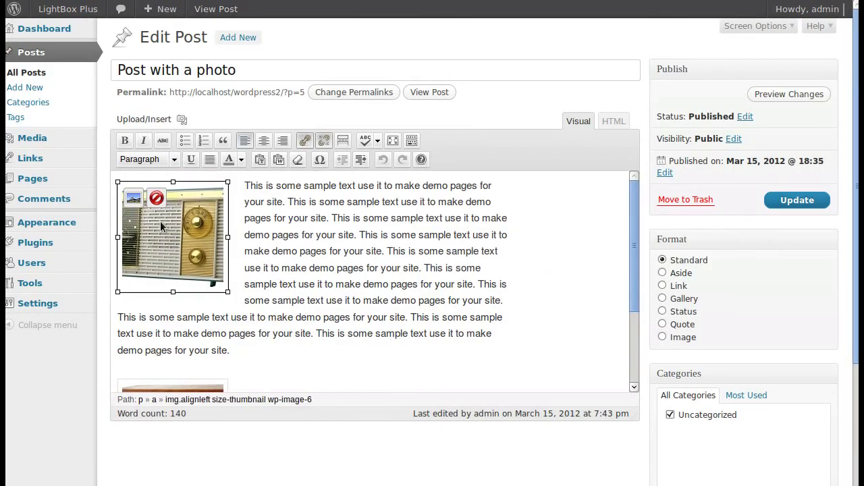
pyautogui.click(129, 193)
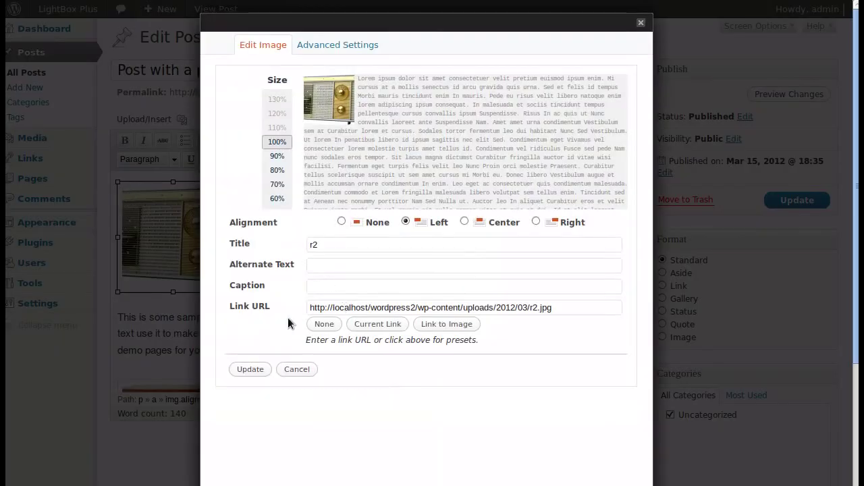
pyautogui.click(357, 46)
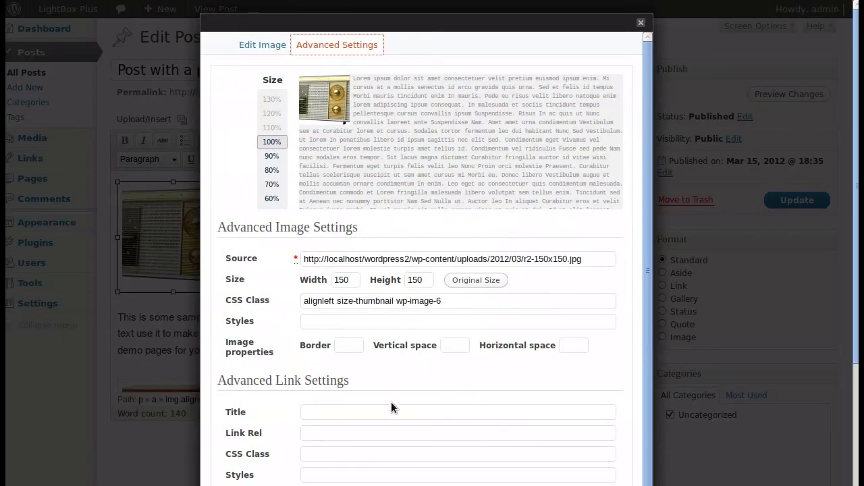
# - Set the CSS class of the image's link to cboxModal, apply the image changes and update the post
pyautogui.scroll(-1, 392, 403)
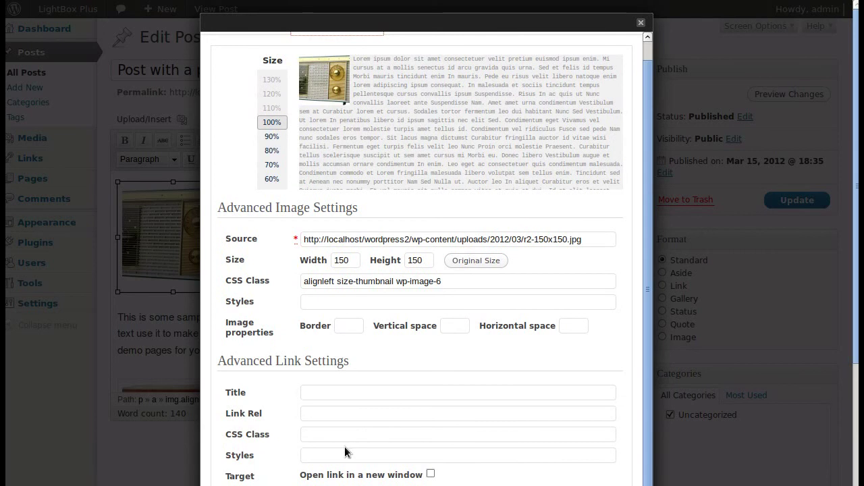
pyautogui.click(308, 433)
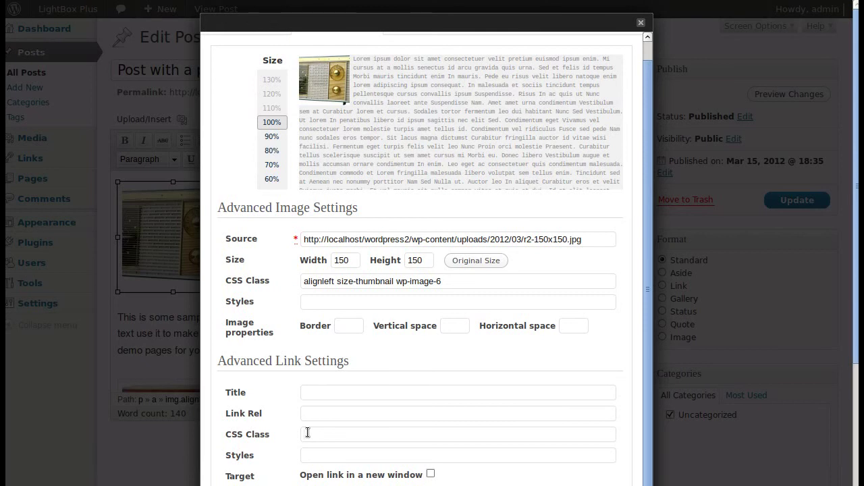
pyautogui.write('cboxModal')
pyautogui.click(242, 435)
pyautogui.press('Return')
pyautogui.click(786, 201)
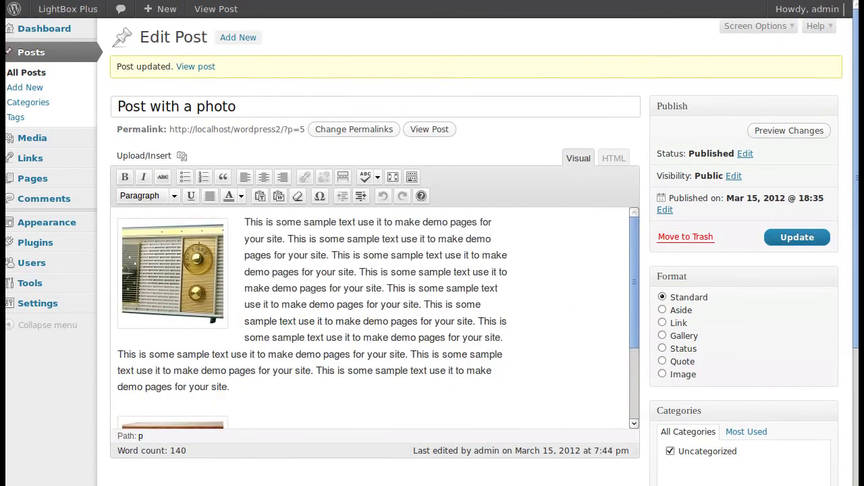
# - View the published post and test the lightbox on the first radio image
pyautogui.click(417, 129)
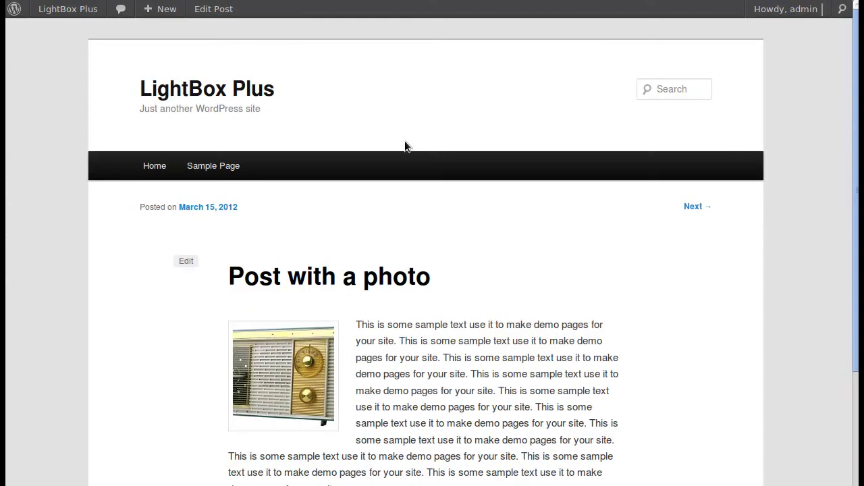
pyautogui.click(292, 347)
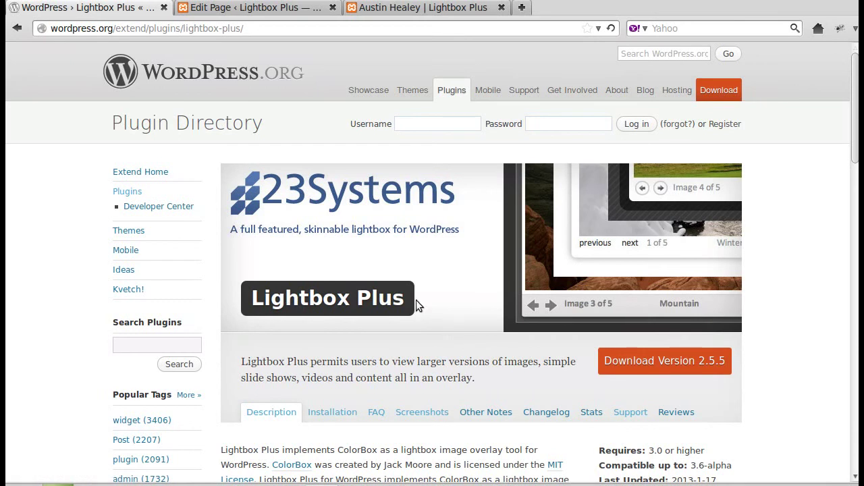
# - Open the Austin Healey page, test the lightbox on its car image and close the enlarged view
pyautogui.click(372, 8)
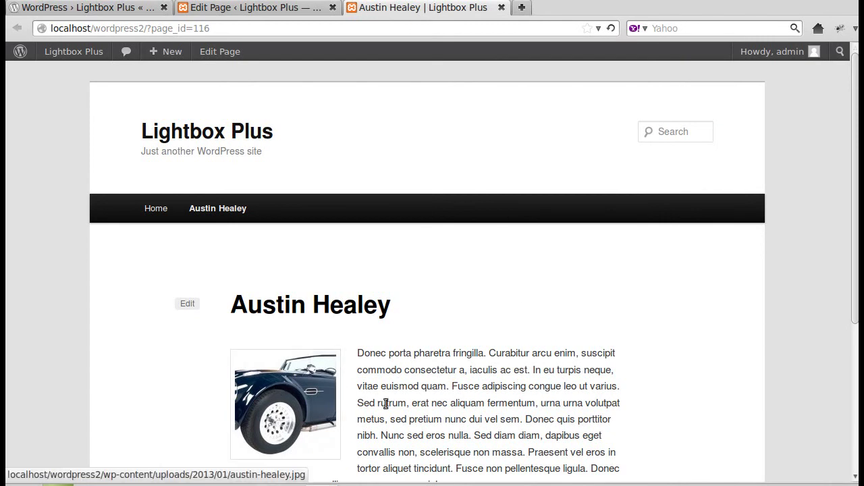
pyautogui.click(295, 403)
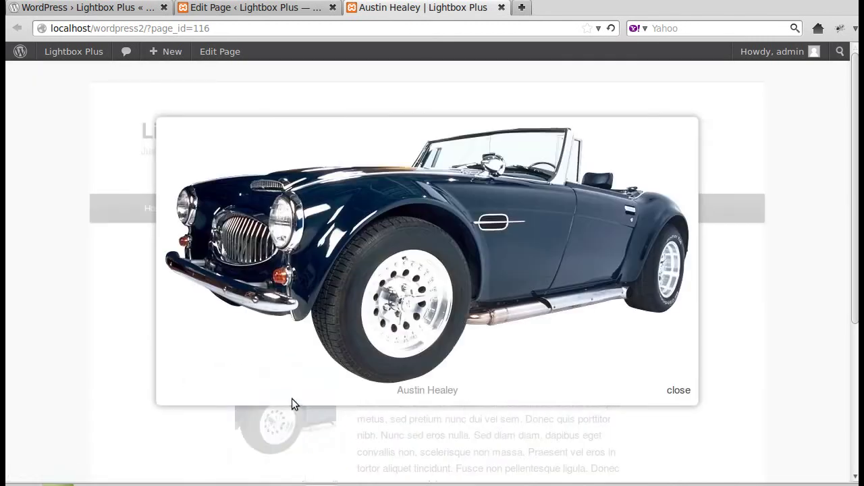
pyautogui.click(677, 390)
# - Go to the "Four legged friends" page editor and place the cursor at the start of the text, revisiting the Lightbox Plus plugin page
pyautogui.click(312, 10)
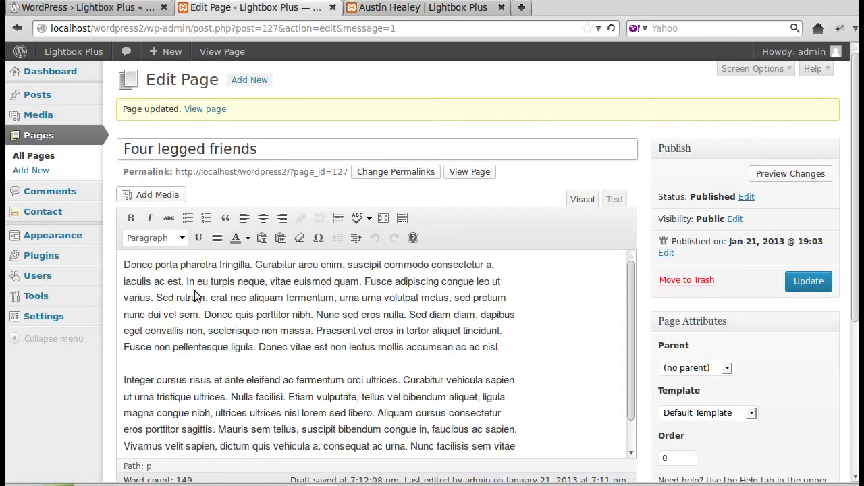
pyautogui.click(123, 267)
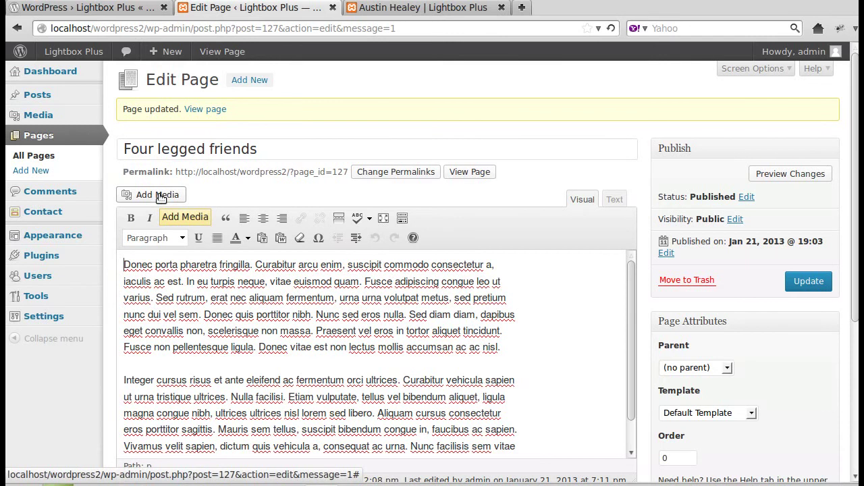
pyautogui.click(116, 8)
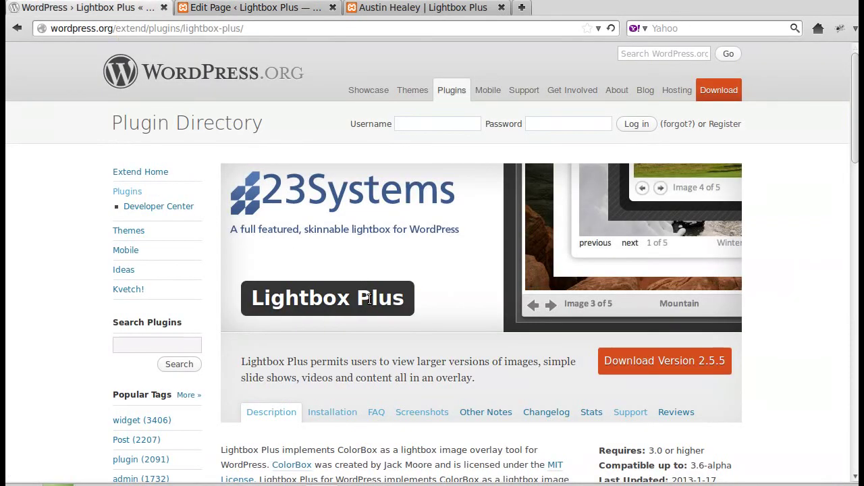
pyautogui.click(280, 9)
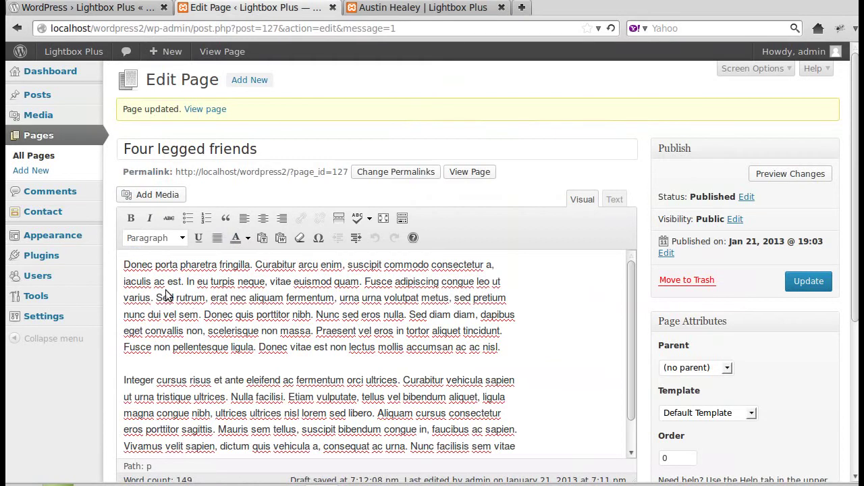
# - Place the cursor at the start of the page text and upload pup-1.jpg, pup-2.jpg and pup-3.jpg from the Desktop
pyautogui.click(162, 196)
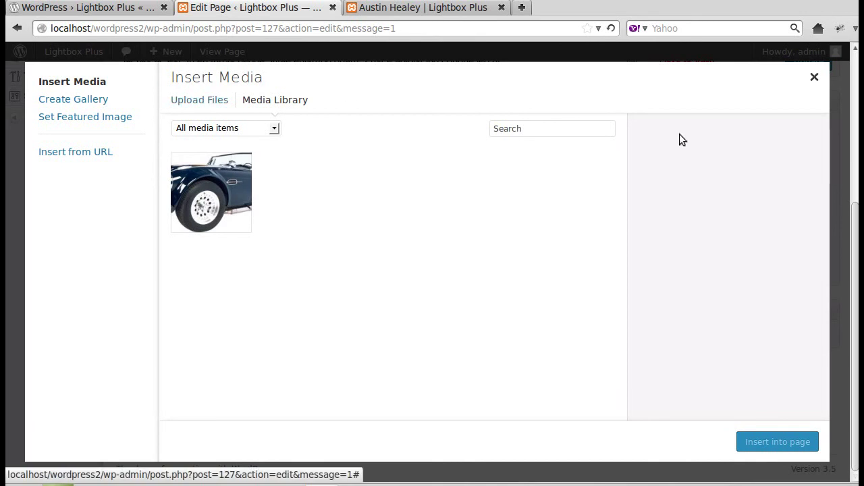
pyautogui.click(814, 79)
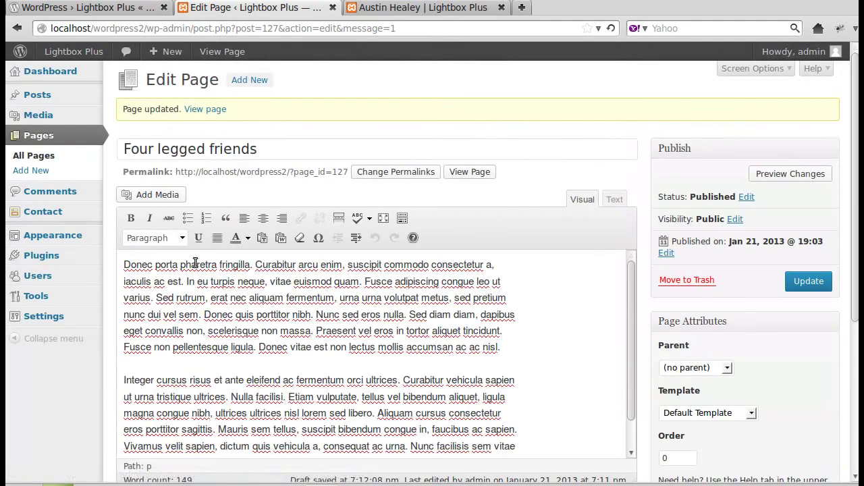
pyautogui.click(123, 264)
pyautogui.click(171, 195)
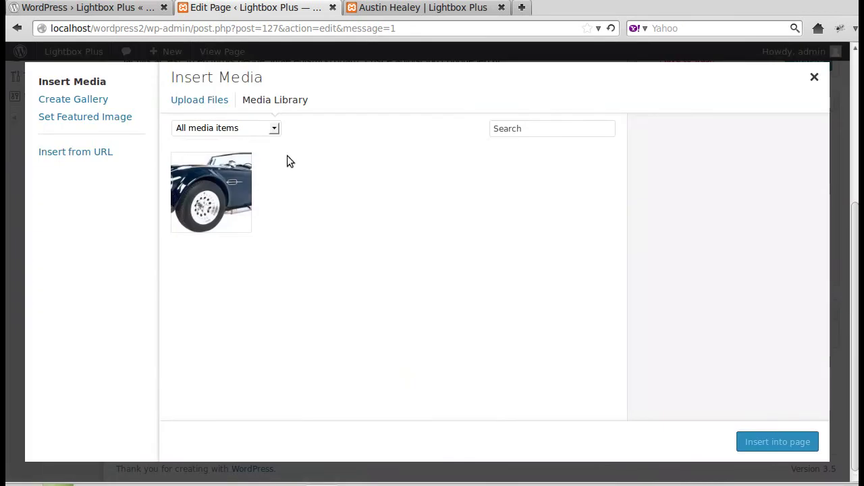
pyautogui.click(215, 106)
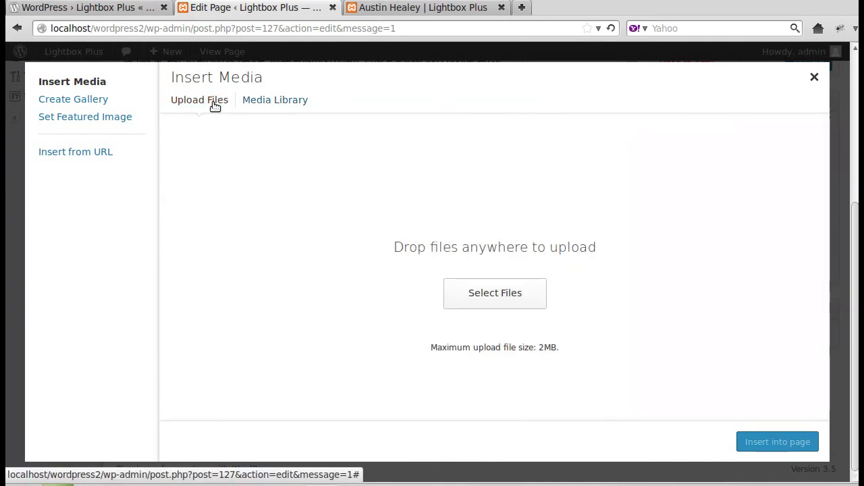
pyautogui.click(458, 285)
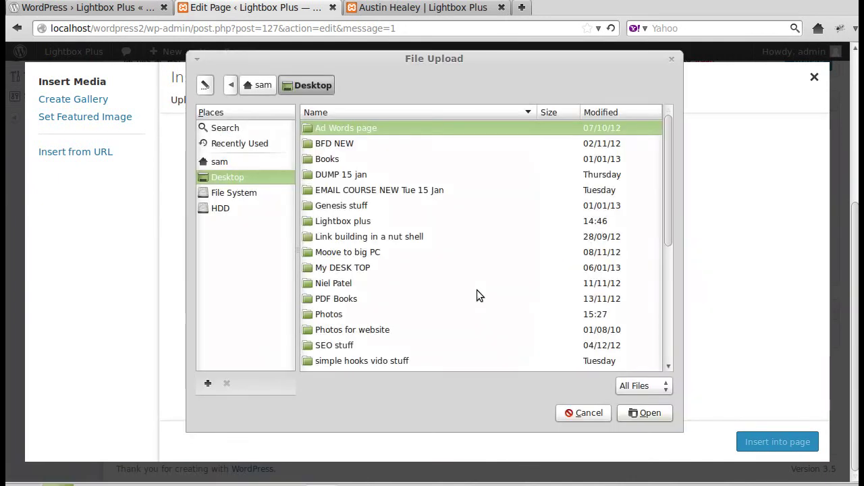
pyautogui.scroll(-5, 477, 292)
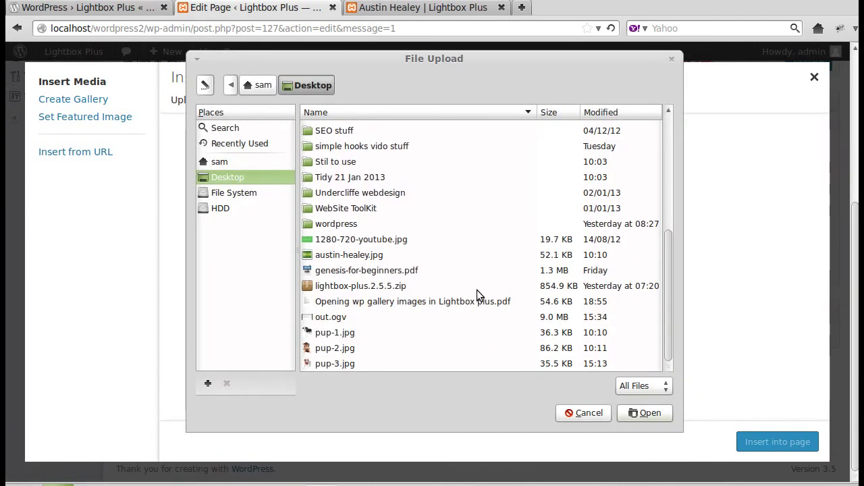
pyautogui.click(316, 333)
pyautogui.keyDown('shift'); pyautogui.click(323, 348); pyautogui.keyUp('shift')
pyautogui.keyDown('shift'); pyautogui.click(326, 362); pyautogui.keyUp('shift')
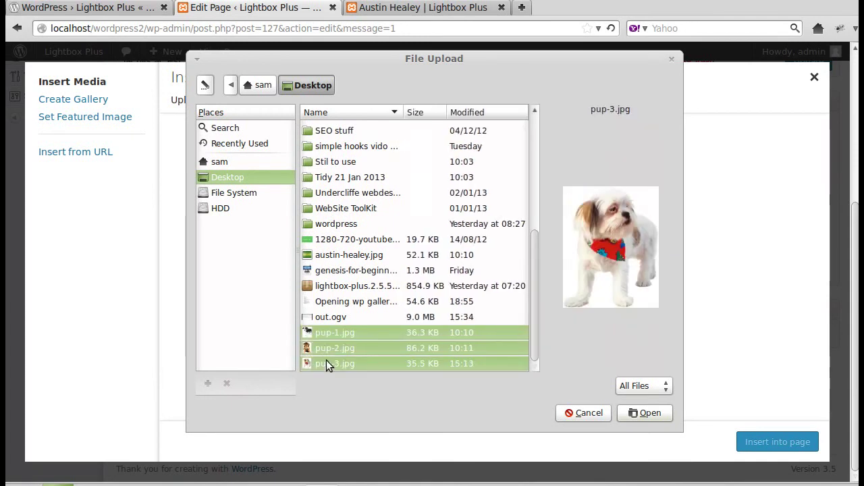
pyautogui.click(639, 415)
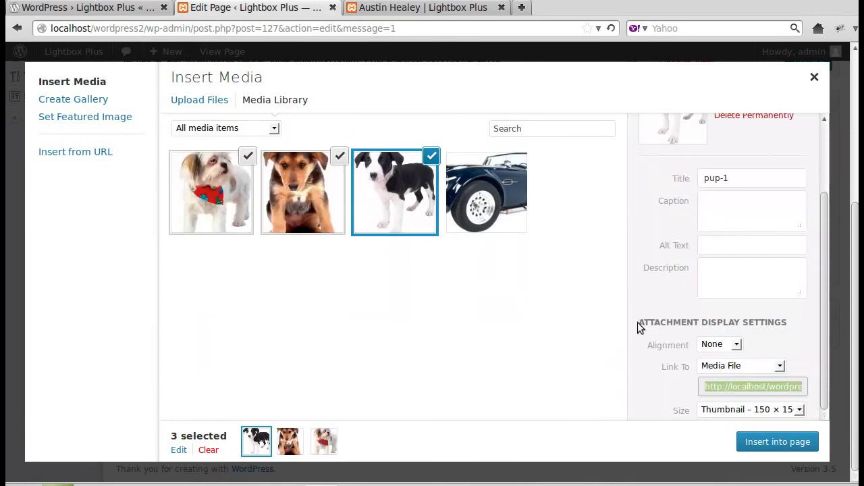
pyautogui.moveTo(640, 327); pyautogui.dragTo(784, 320)
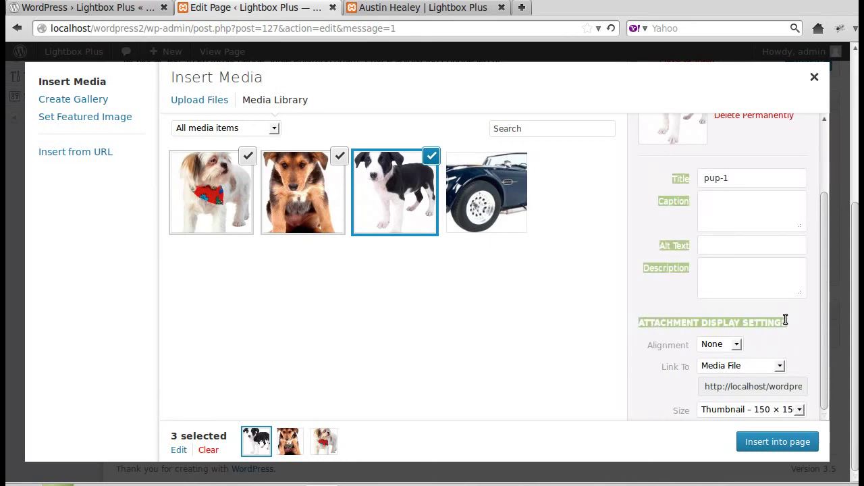
pyautogui.click(613, 369)
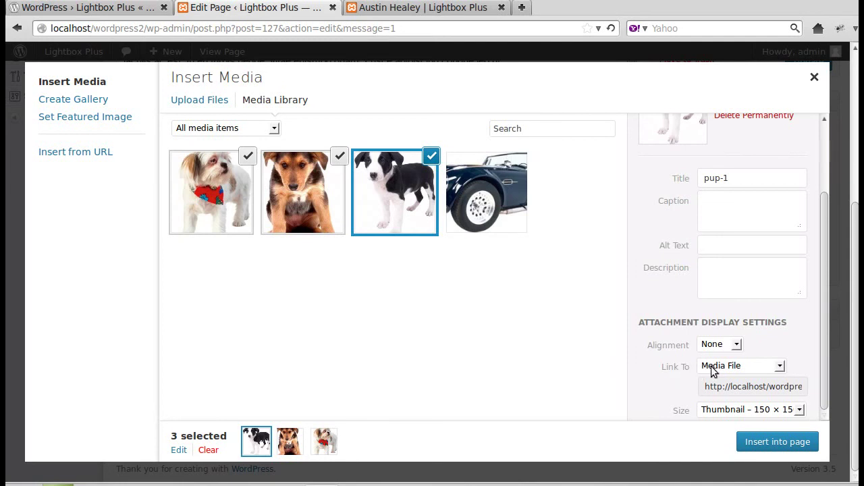
pyautogui.click(779, 367)
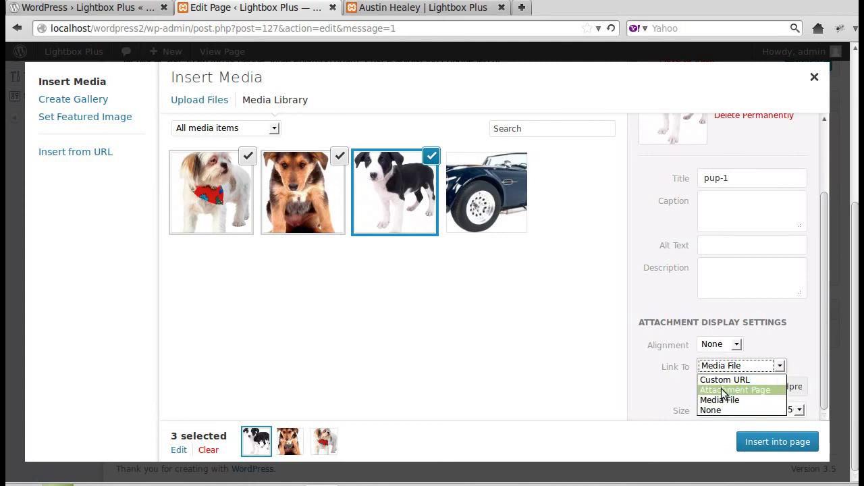
pyautogui.click(657, 395)
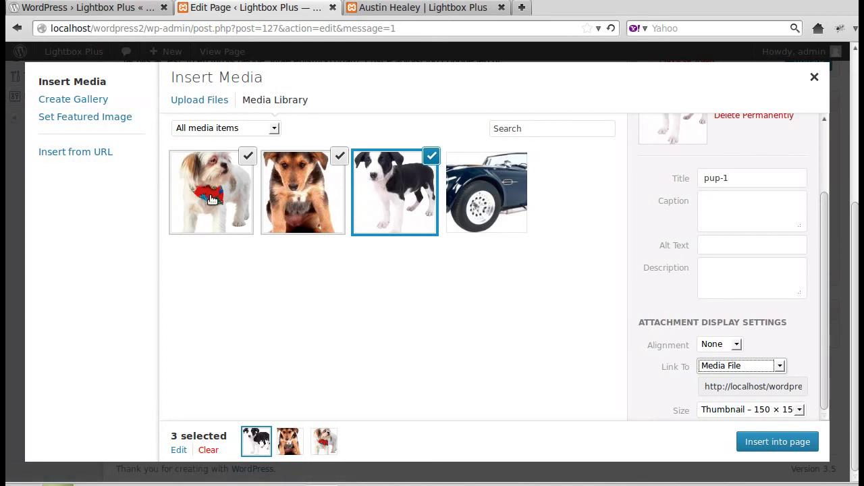
# - Insert a new gallery of the three uploaded pup images into the page and update the page
pyautogui.click(68, 104)
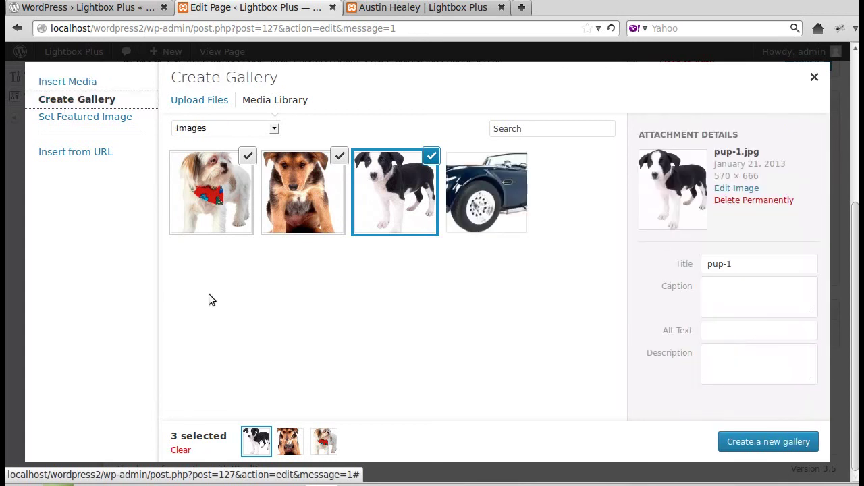
pyautogui.click(747, 442)
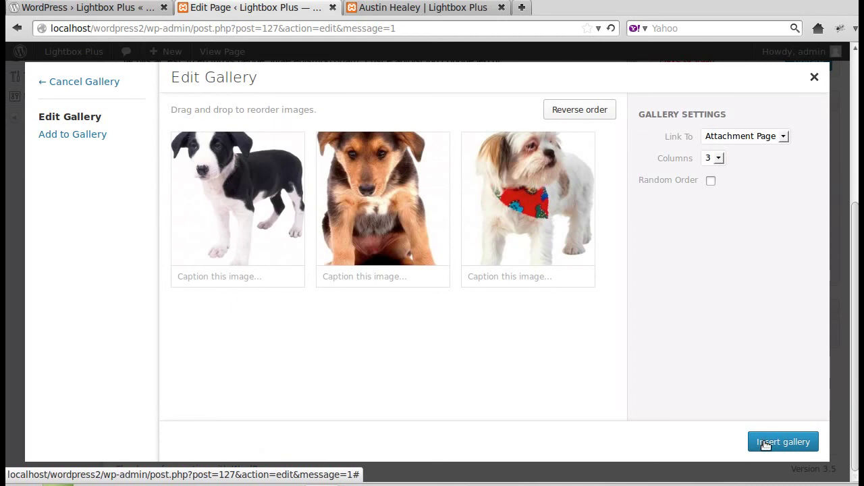
pyautogui.click(765, 444)
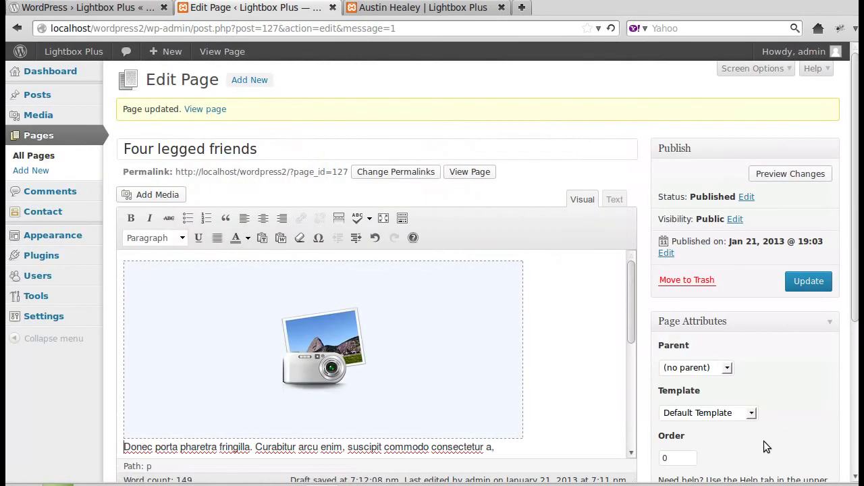
pyautogui.click(799, 289)
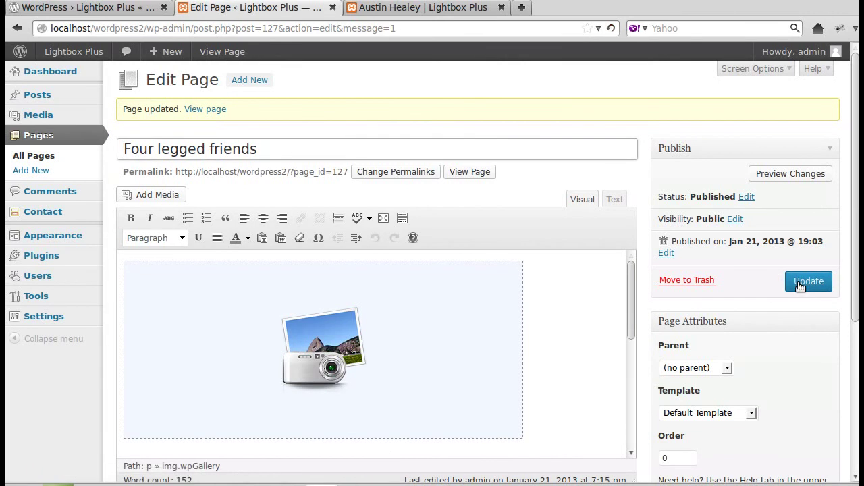
# - View the published "Four legged friends" page in a new tab, test the first gallery image's link and return to the page
pyautogui.middleClick(472, 175)
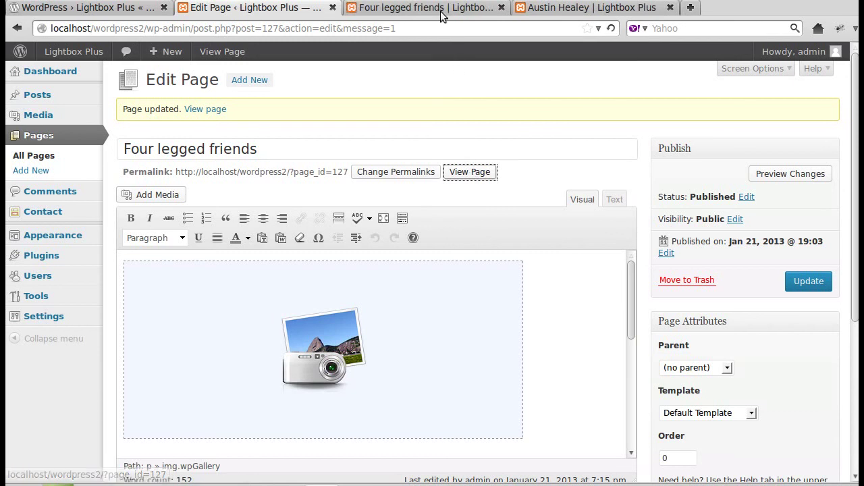
pyautogui.hotkey('ctrl', 'Tab')
pyautogui.scroll(-3, 672, 351)
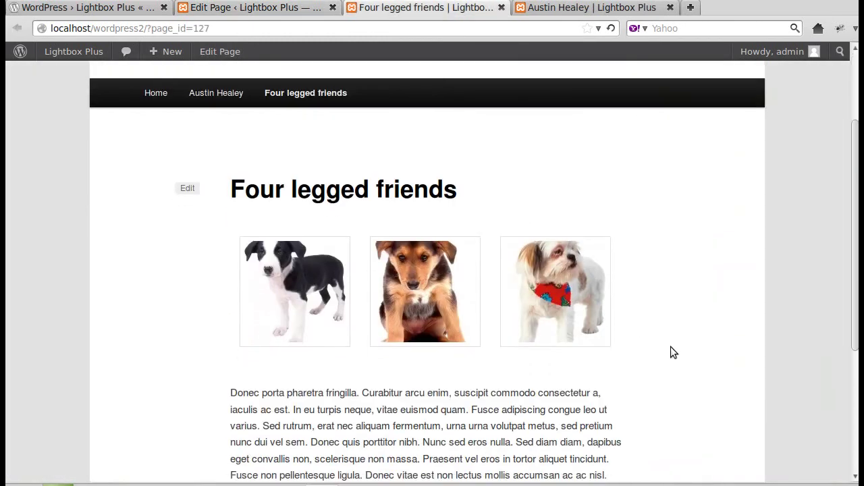
pyautogui.click(284, 294)
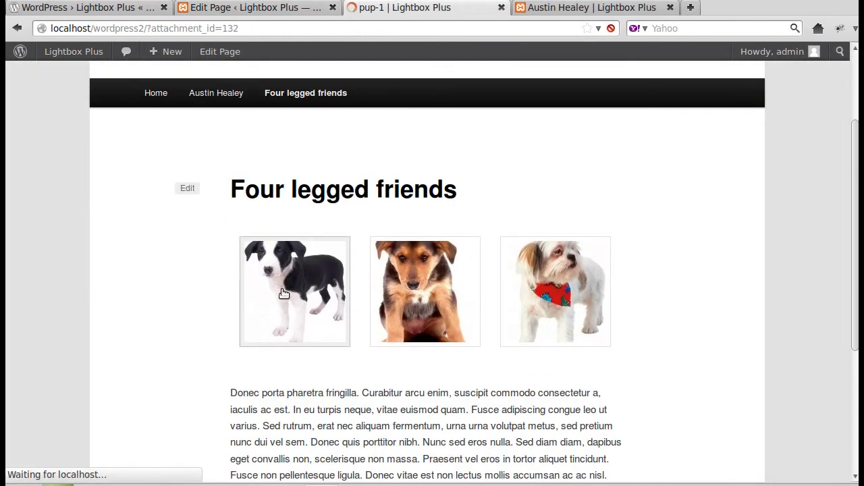
pyautogui.scroll(-6, 466, 312)
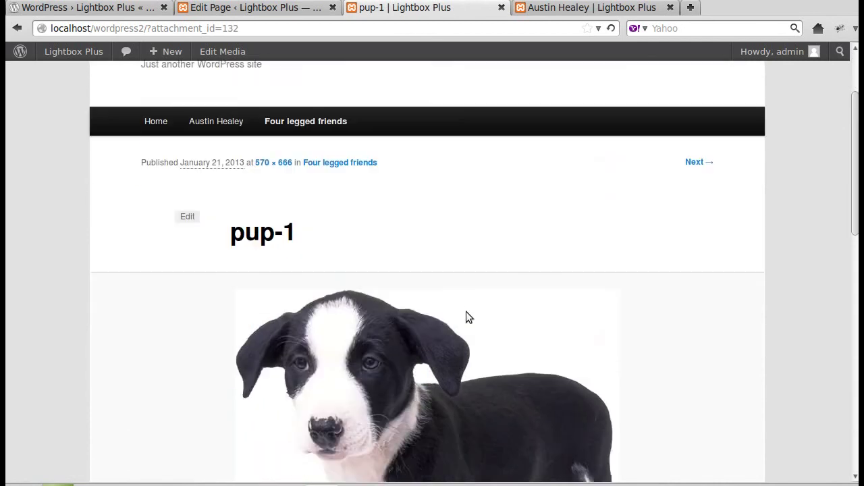
pyautogui.scroll(6, 468, 316)
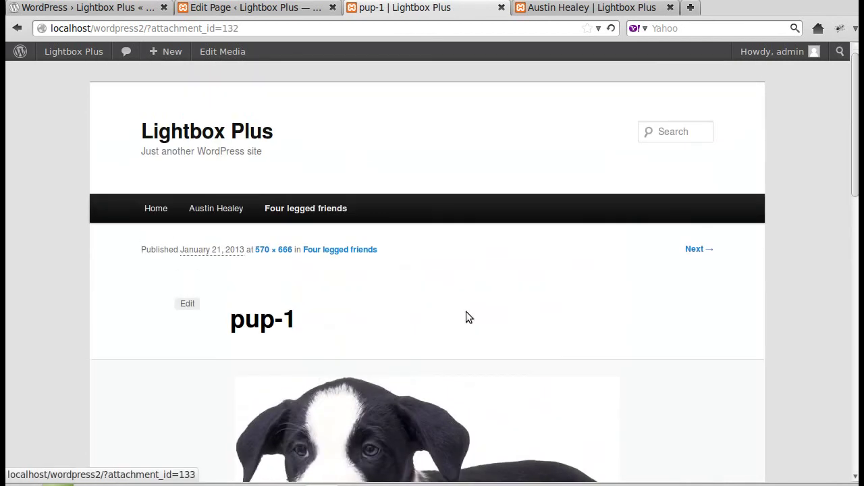
pyautogui.click(16, 34)
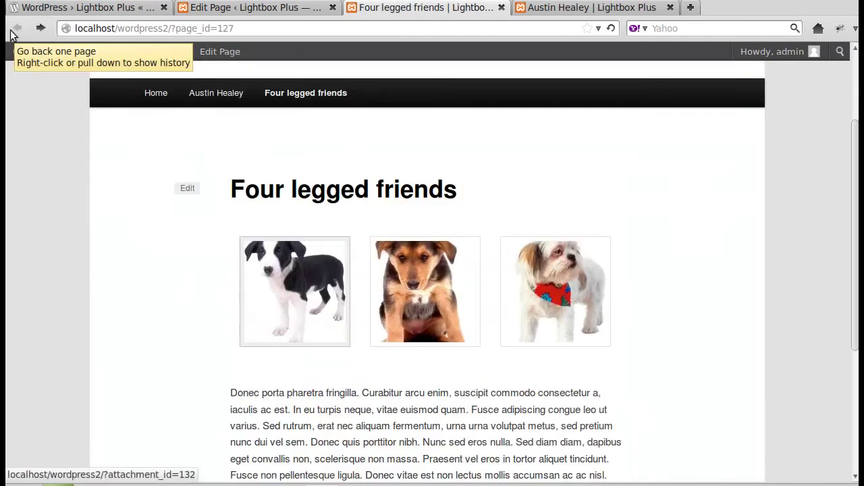
# - Edit the gallery in the "Four legged friends" page so its images link to Media File, and update the page
pyautogui.click(281, 10)
pyautogui.click(410, 343)
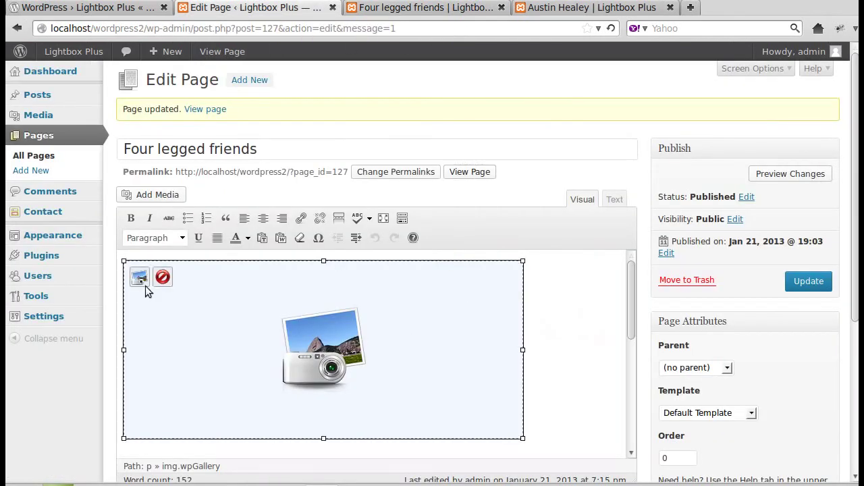
pyautogui.click(135, 277)
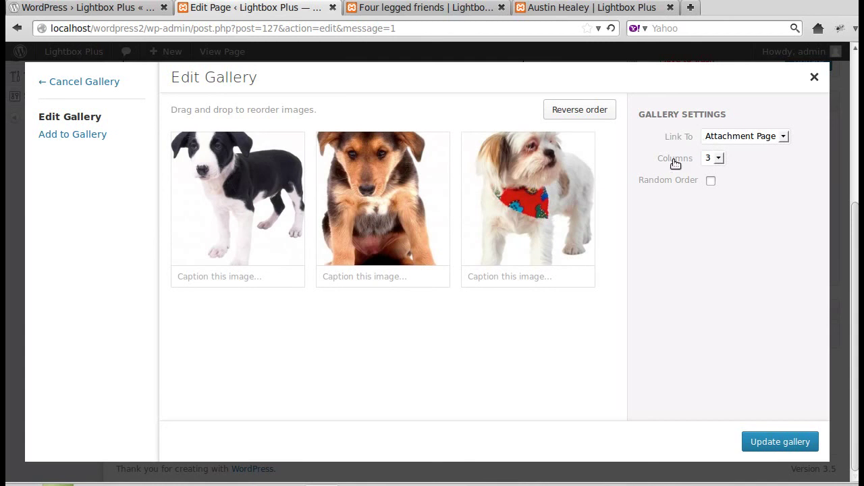
pyautogui.click(255, 194)
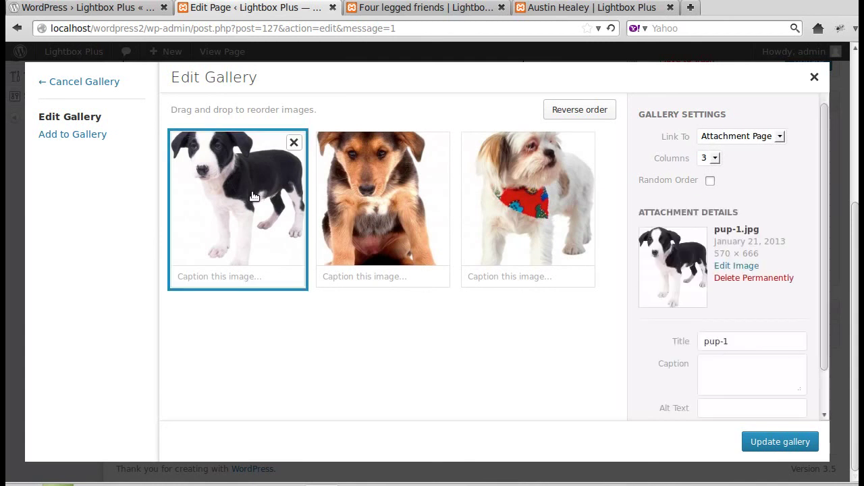
pyautogui.click(781, 136)
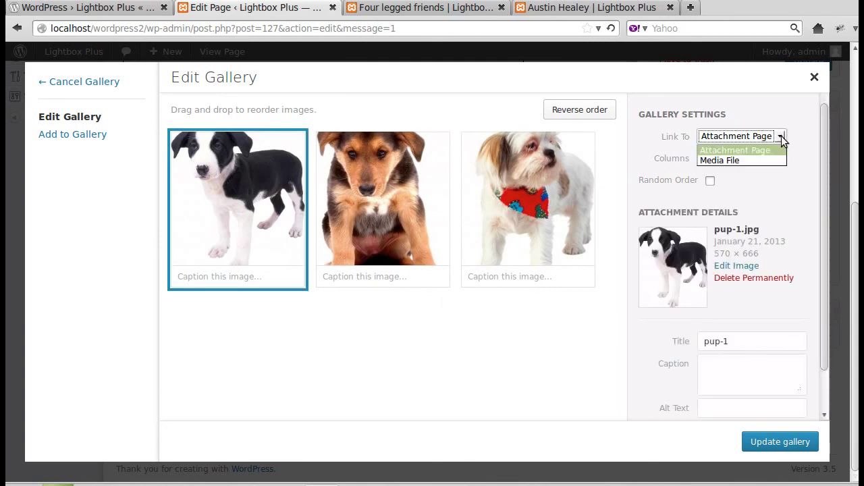
pyautogui.click(738, 158)
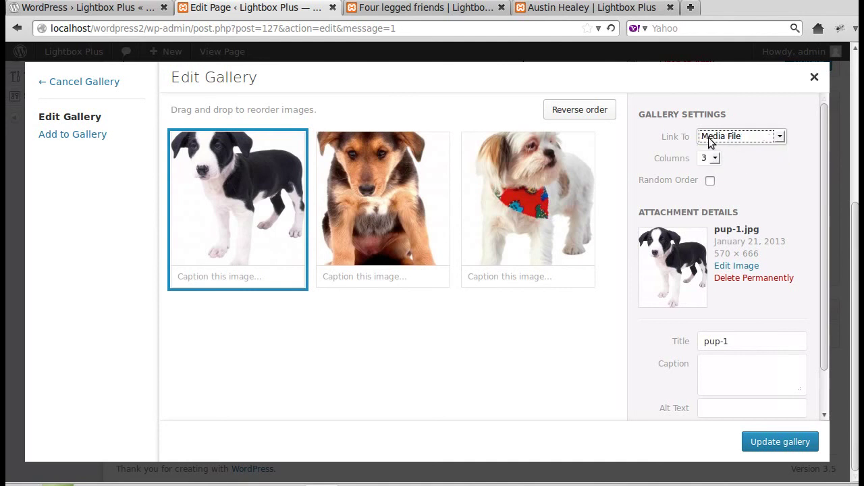
pyautogui.click(369, 207)
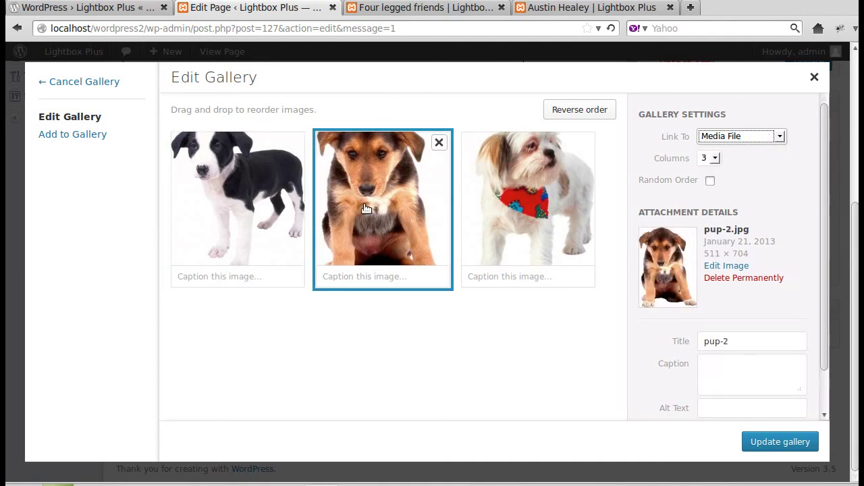
pyautogui.click(522, 178)
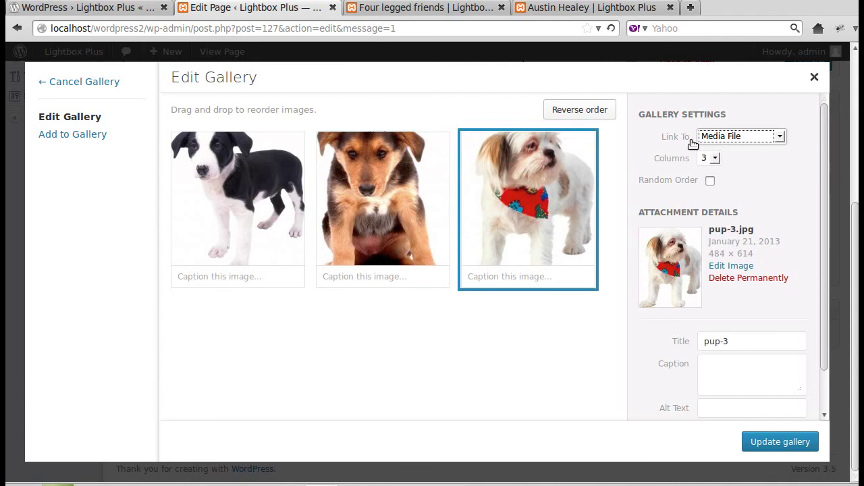
pyautogui.click(781, 442)
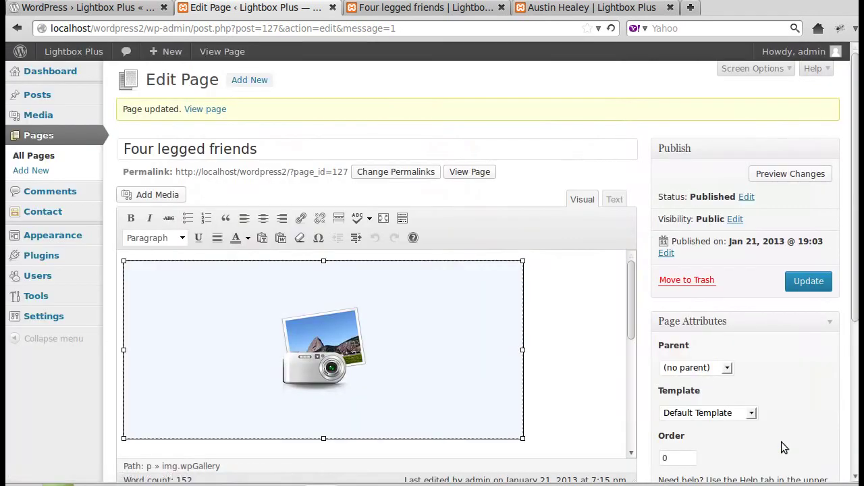
pyautogui.click(829, 280)
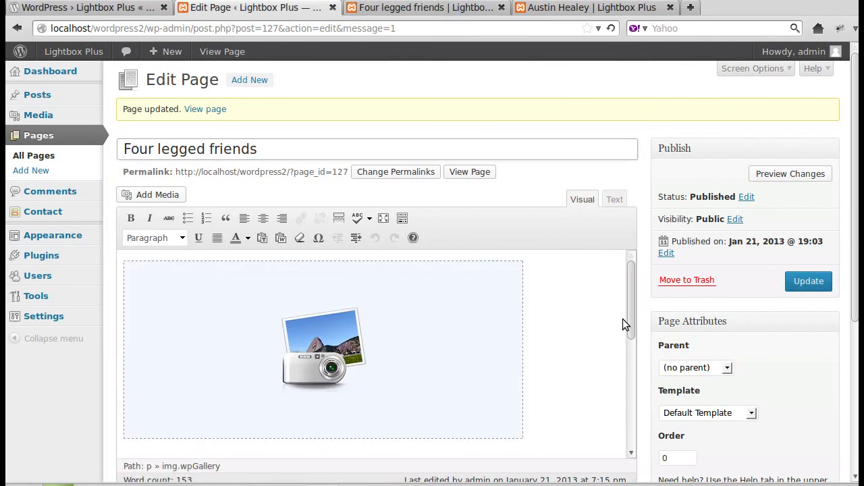
# - View the updated page in a new tab and open the black and white puppy image from the gallery
pyautogui.middleClick(467, 173)
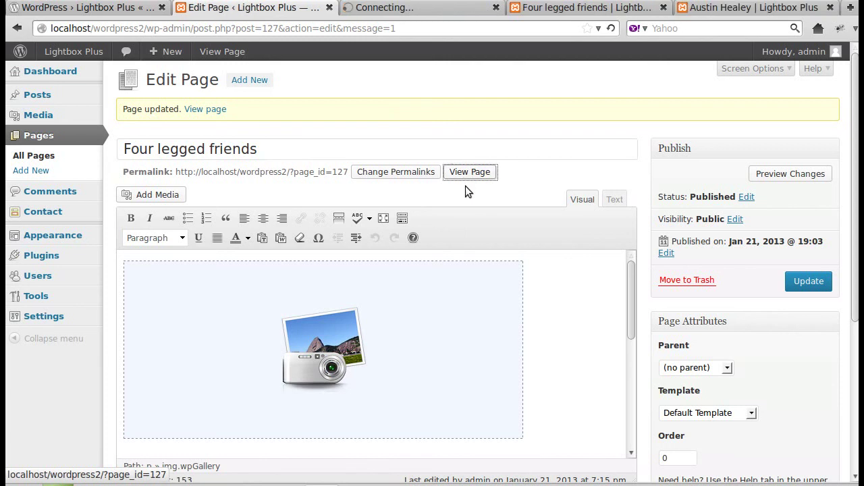
pyautogui.click(422, 15)
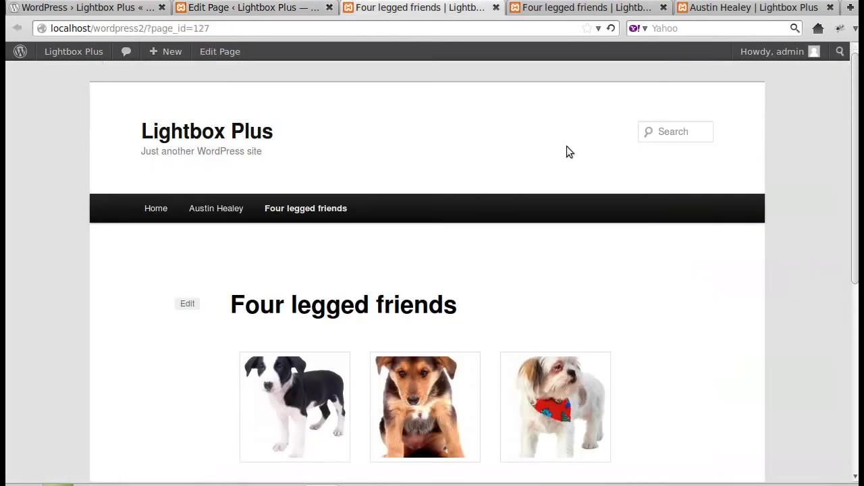
pyautogui.scroll(-3, 738, 367)
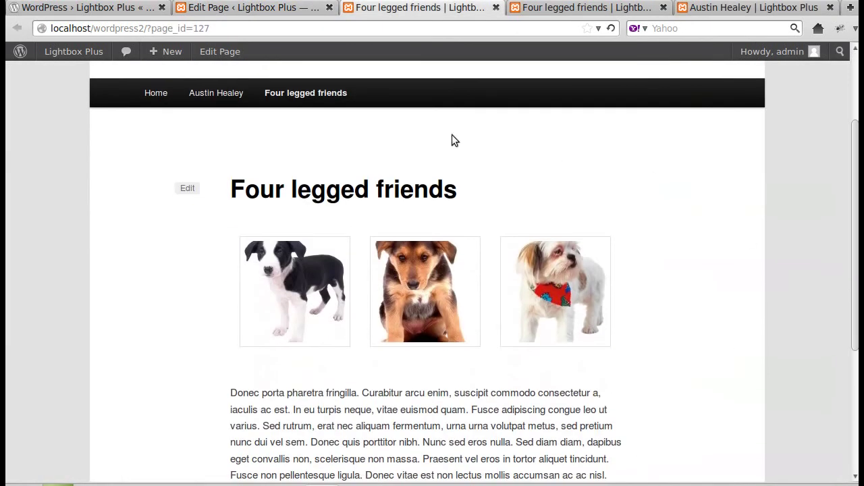
pyautogui.click(284, 286)
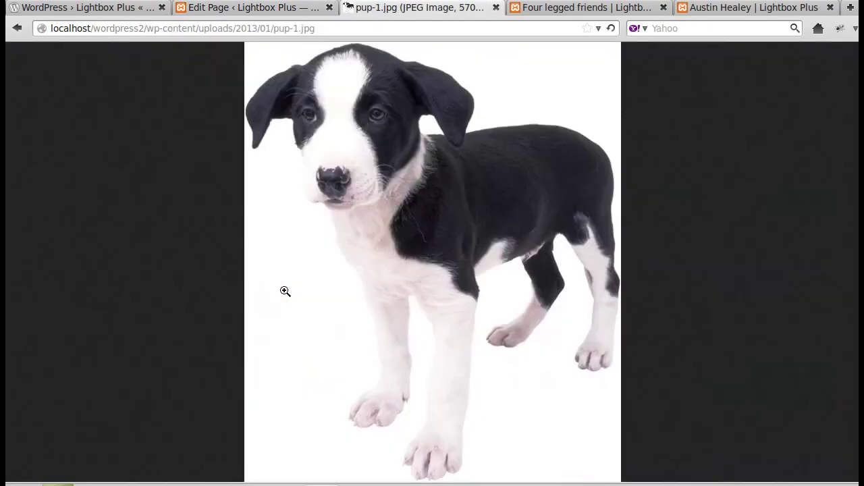
# - Open the brown puppy and the bandana-wearing puppy images from the gallery in turn, returning to the page each time
pyautogui.click(18, 29)
pyautogui.click(416, 294)
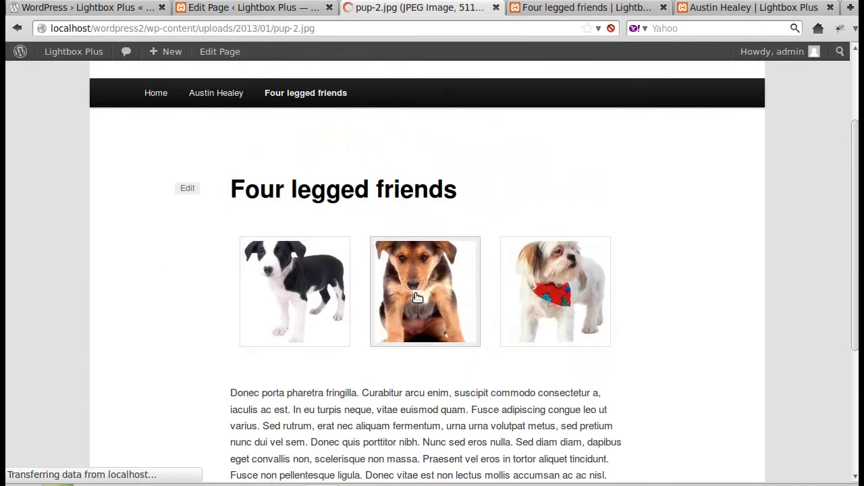
pyautogui.click(17, 28)
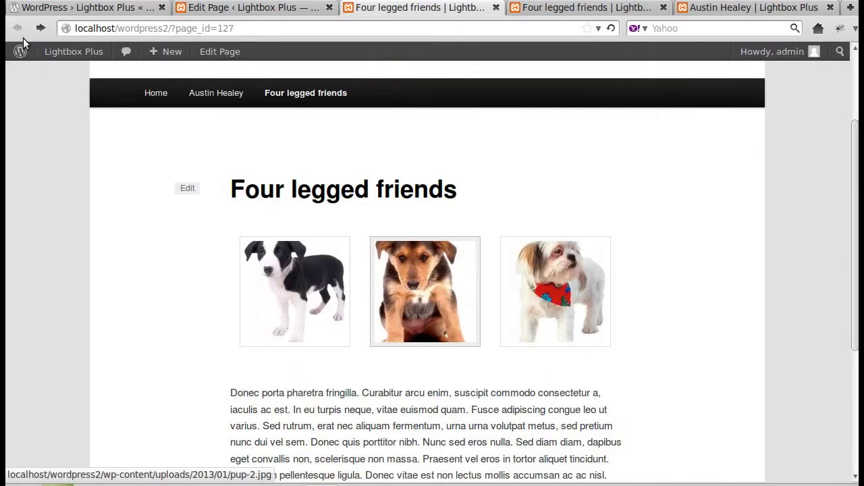
pyautogui.click(547, 285)
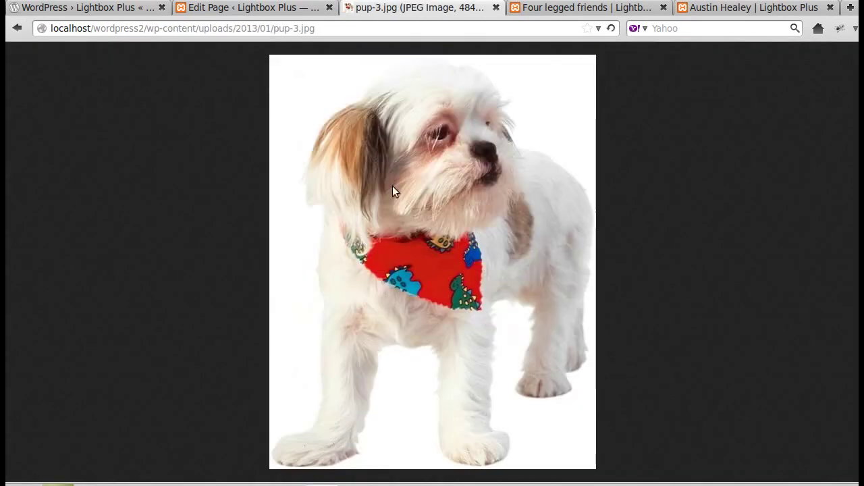
pyautogui.click(17, 29)
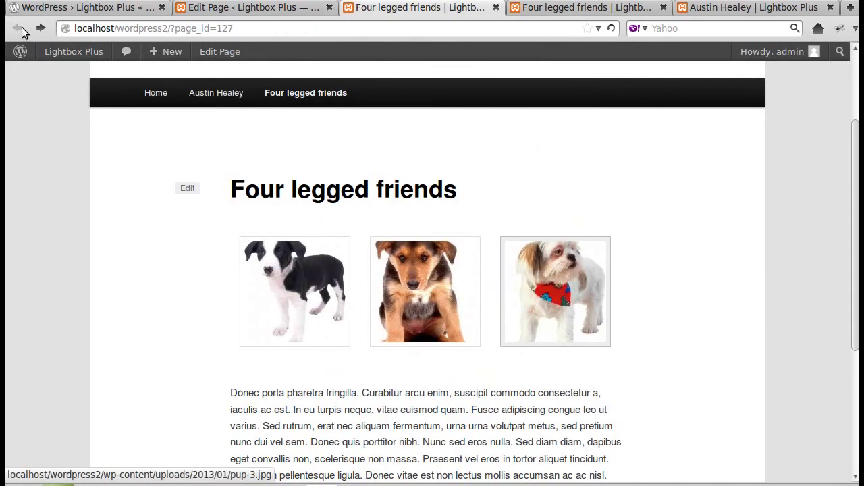
# - From the page editor, open the Lightbox Plus options under Appearance and collapse the About section
pyautogui.click(214, 8)
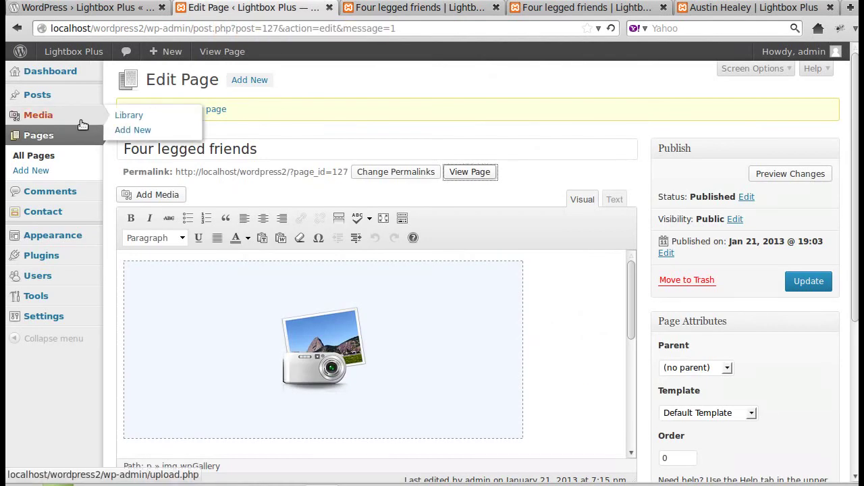
pyautogui.moveTo(59, 235)
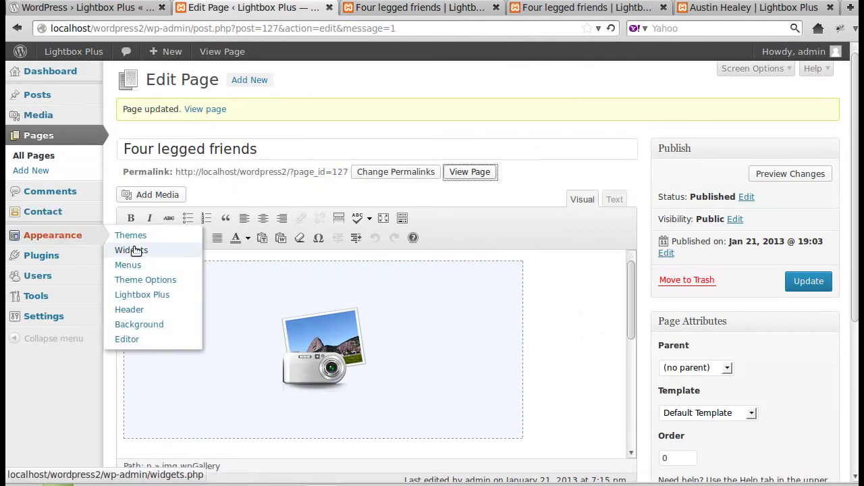
pyautogui.click(143, 295)
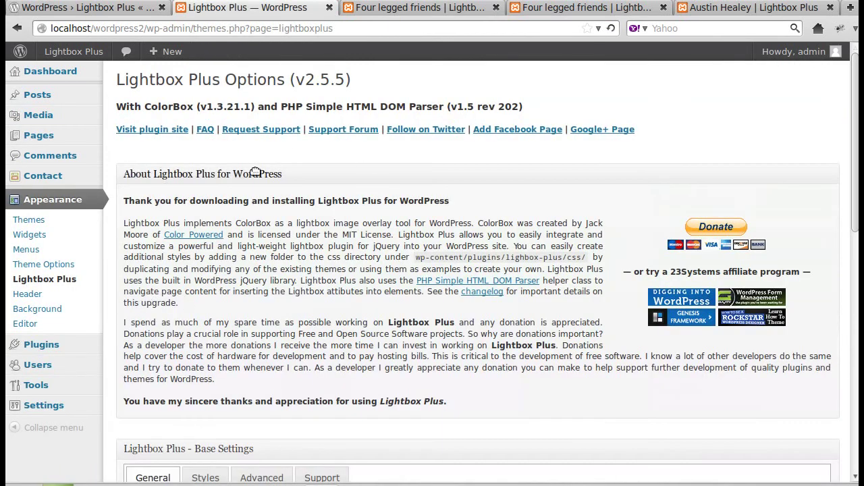
pyautogui.click(256, 174)
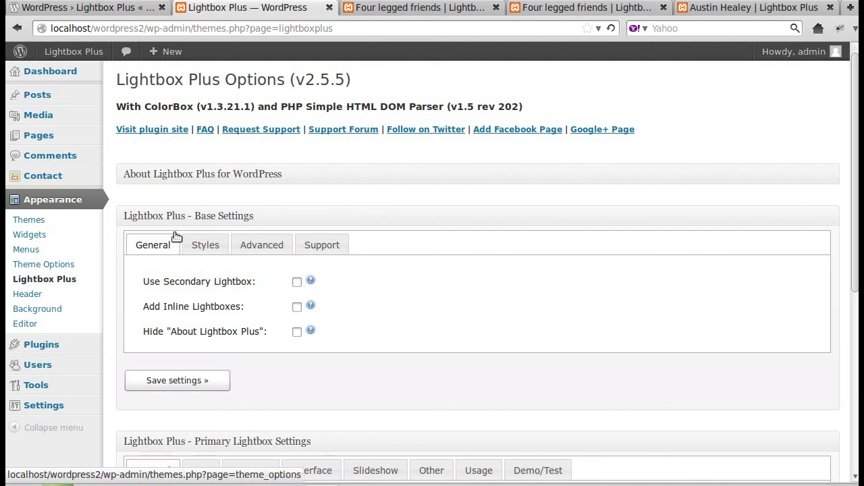
# - Enable "Use For WP Gallery" among the Other options of the primary lightbox, save the settings and dismiss the notice
pyautogui.scroll(-5, 371, 368)
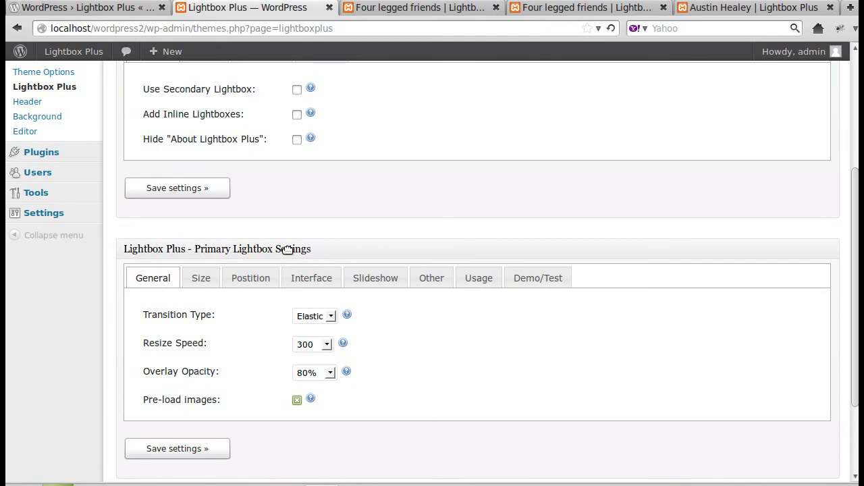
pyautogui.click(431, 285)
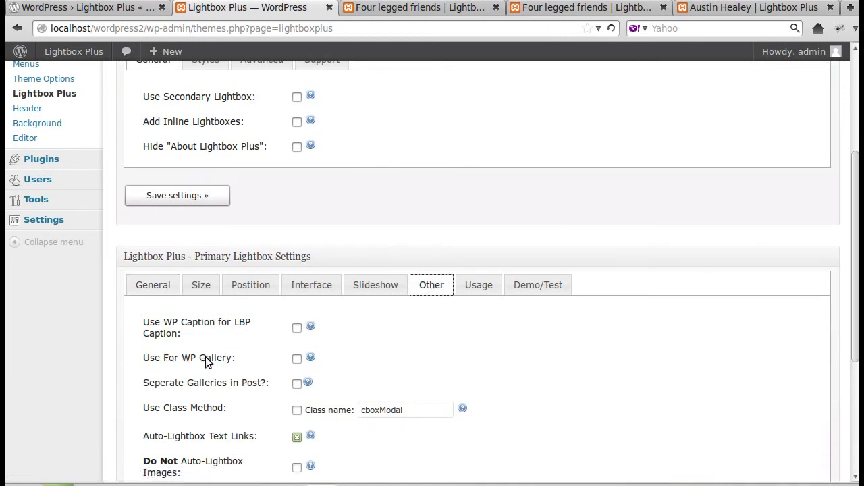
pyautogui.click(297, 359)
pyautogui.scroll(2, 38, 344)
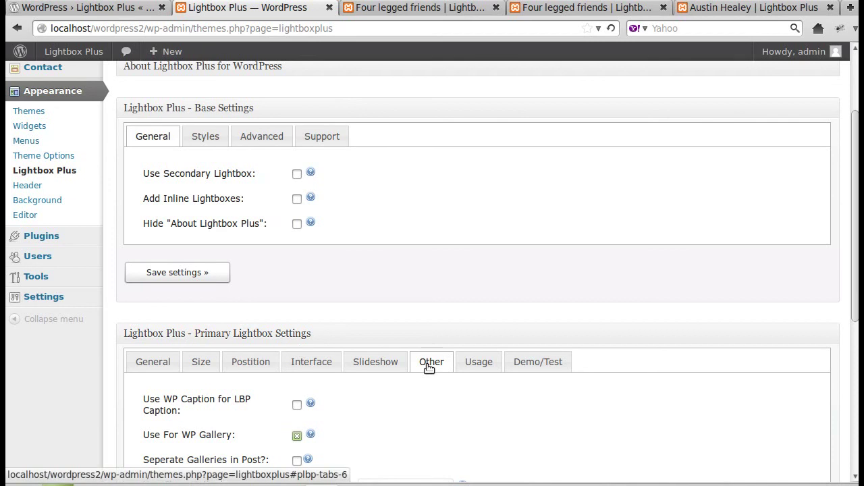
pyautogui.scroll(-1, 422, 444)
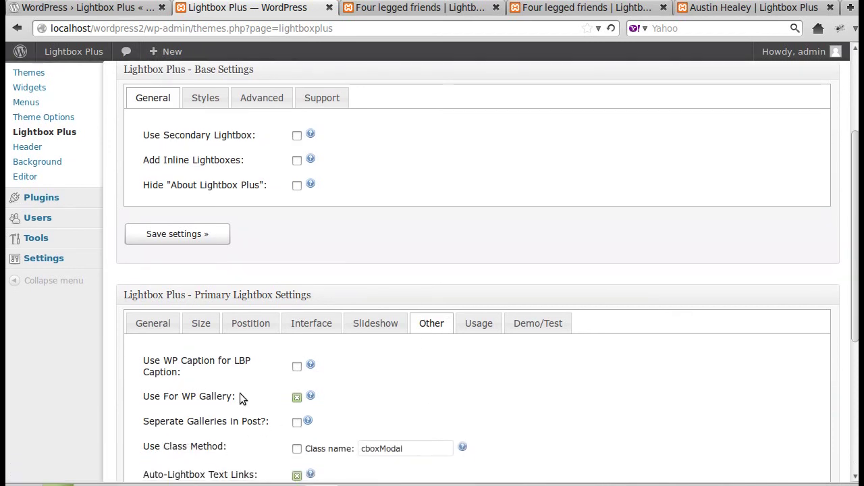
pyautogui.scroll(-6, 37, 350)
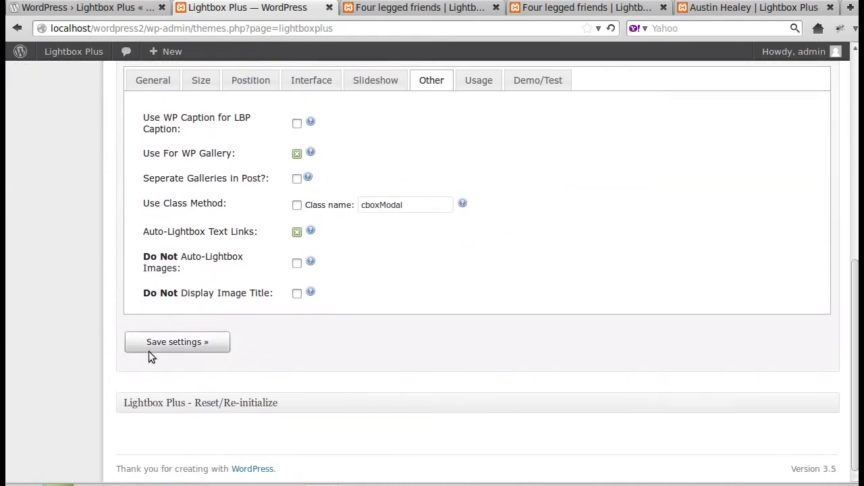
pyautogui.click(152, 344)
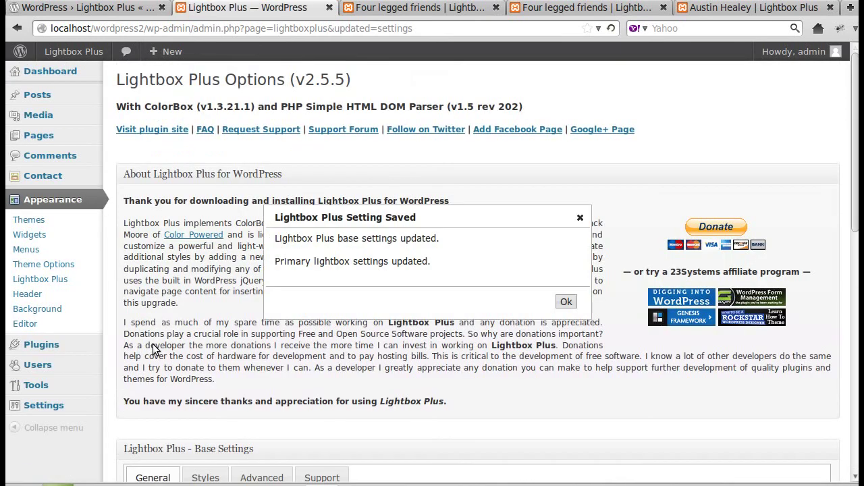
pyautogui.click(567, 304)
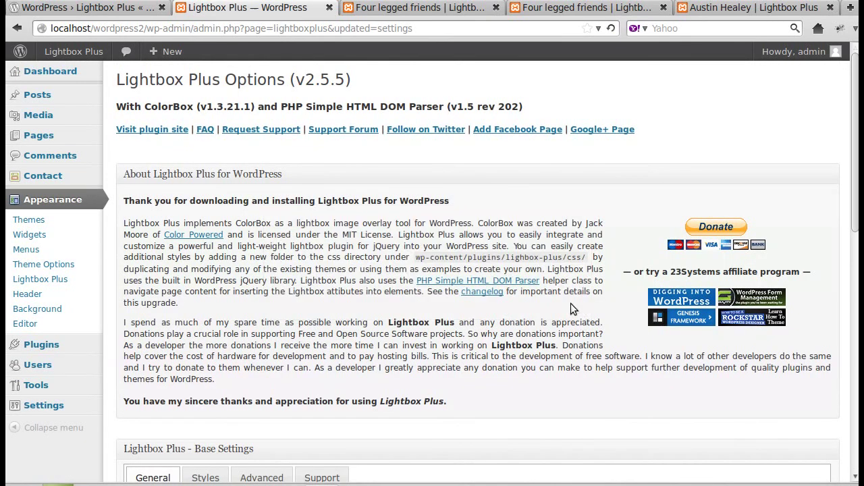
# - Reload the "Four legged friends" page and view each of the three gallery images in the lightbox, closing each one
pyautogui.click(394, 8)
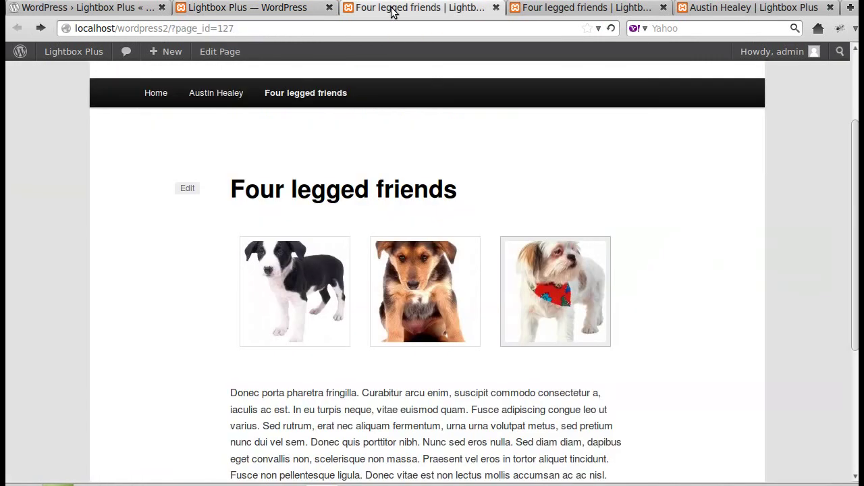
pyautogui.click(611, 28)
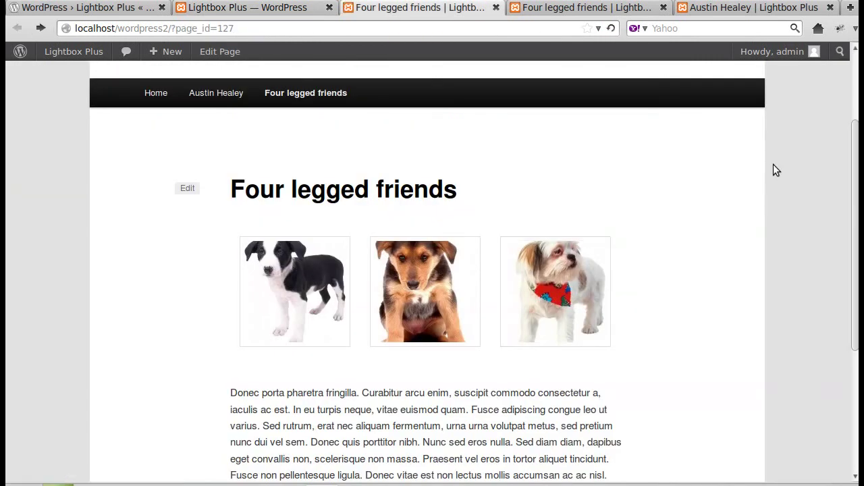
pyautogui.click(295, 274)
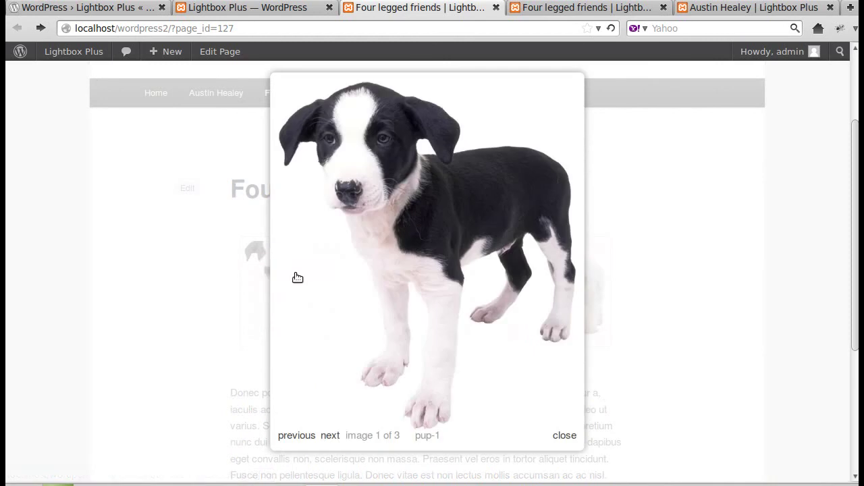
pyautogui.click(565, 436)
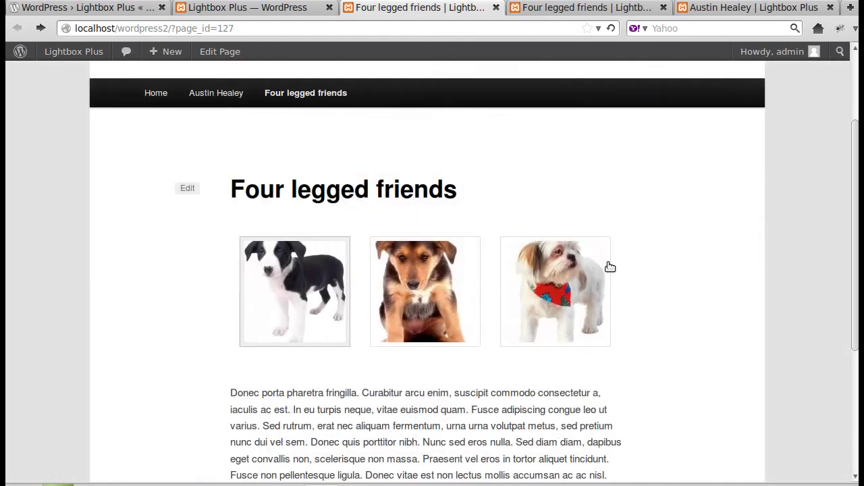
pyautogui.click(405, 297)
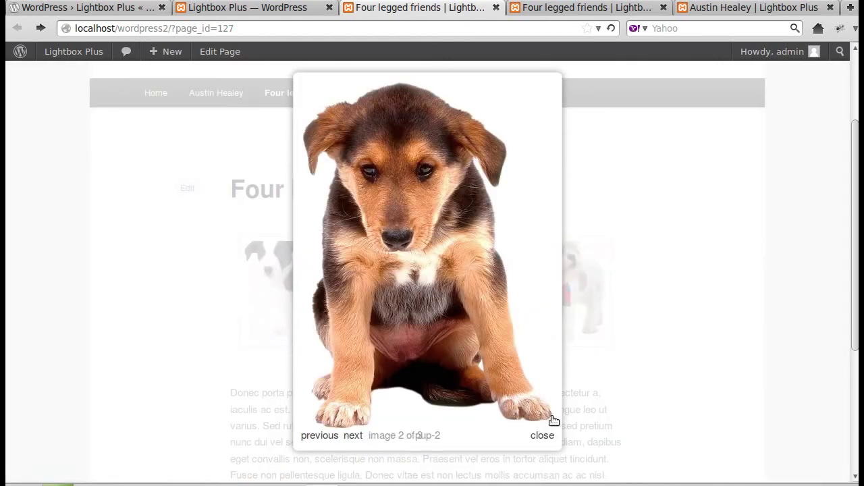
pyautogui.click(542, 436)
pyautogui.click(566, 305)
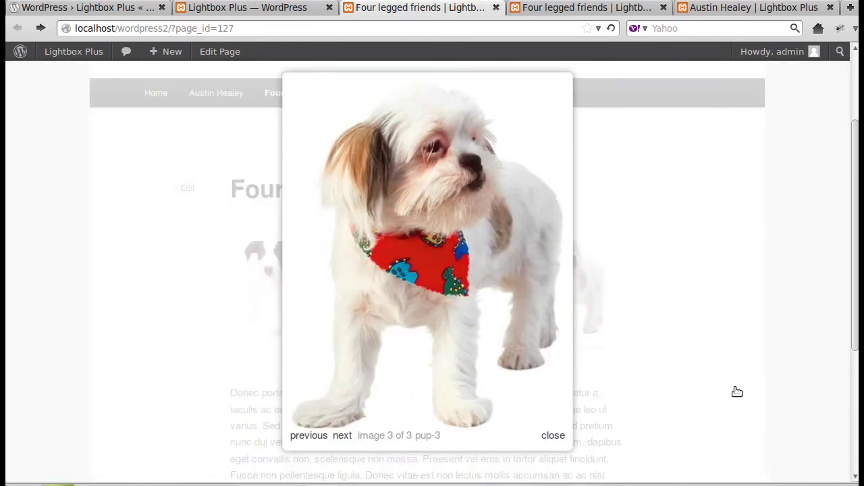
pyautogui.click(548, 436)
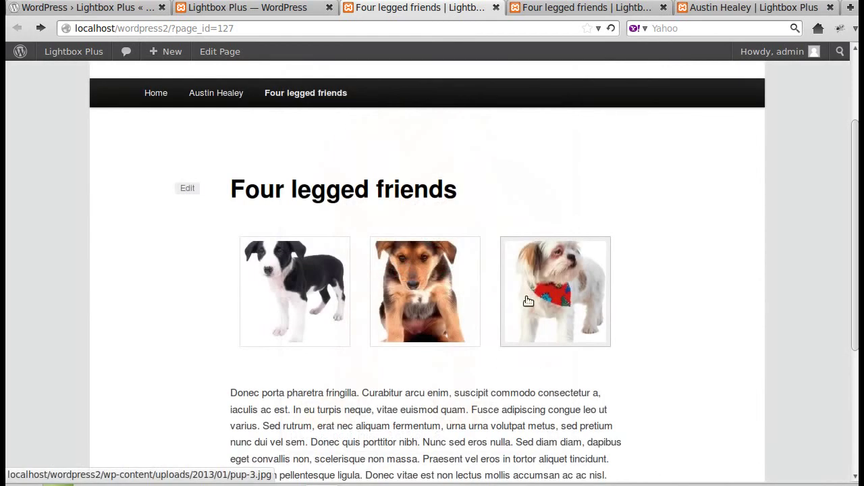
# - Edit the gallery on the "Four legged friends" page to review its Link To options, keeping Media File, and update the gallery
pyautogui.click(282, 14)
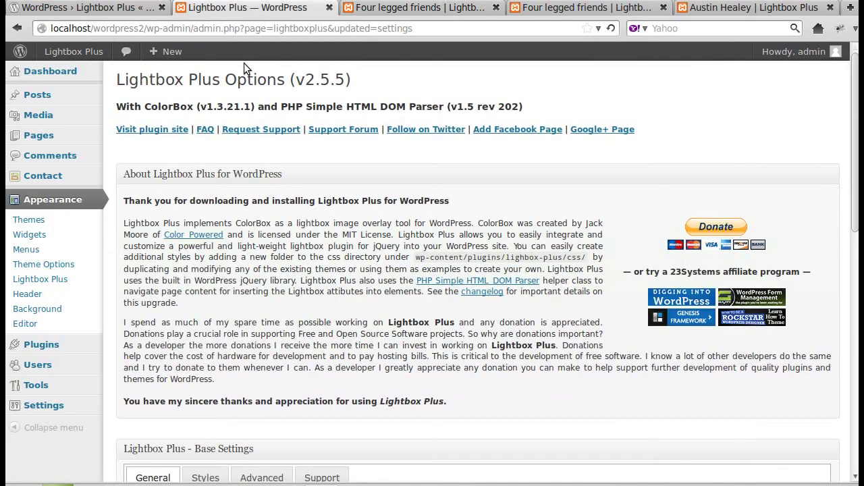
pyautogui.click(368, 10)
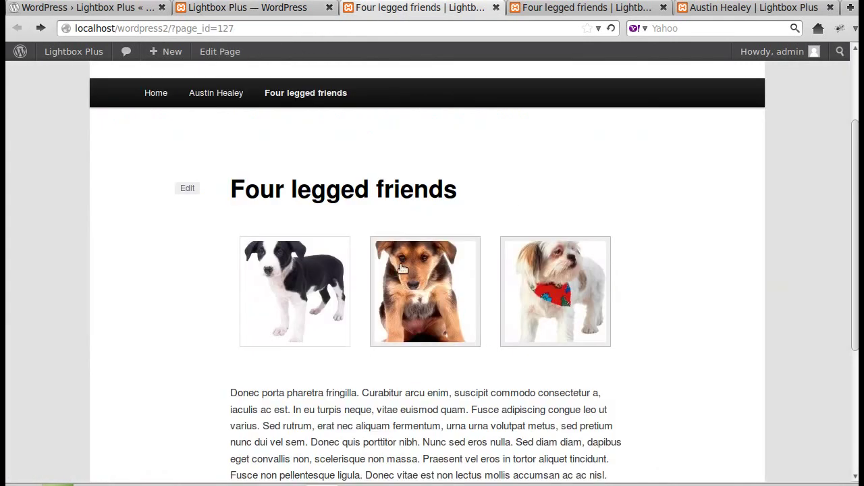
pyautogui.click(184, 189)
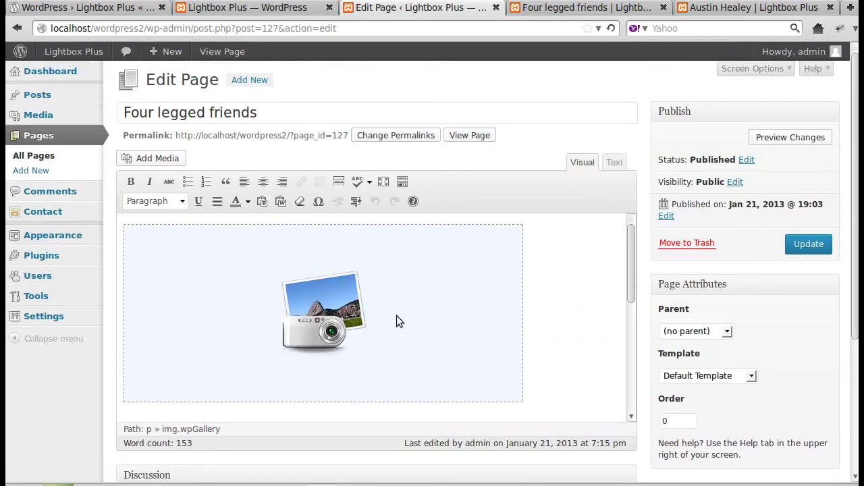
pyautogui.click(396, 317)
pyautogui.click(149, 242)
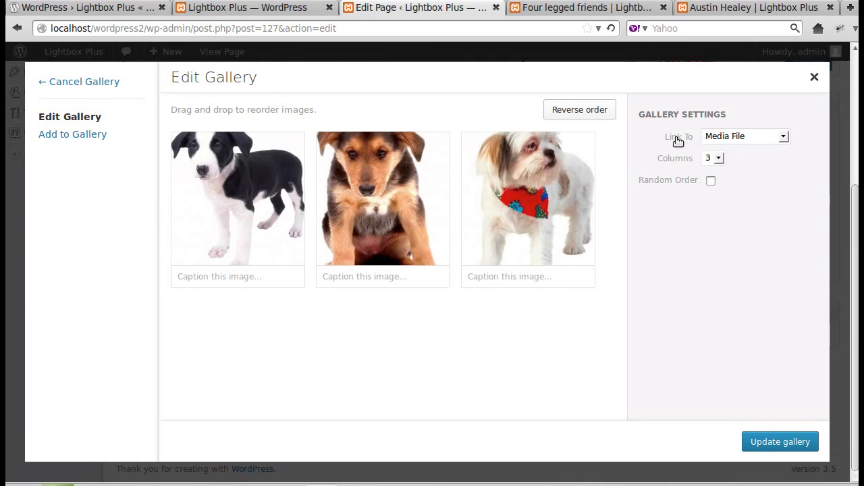
pyautogui.click(714, 138)
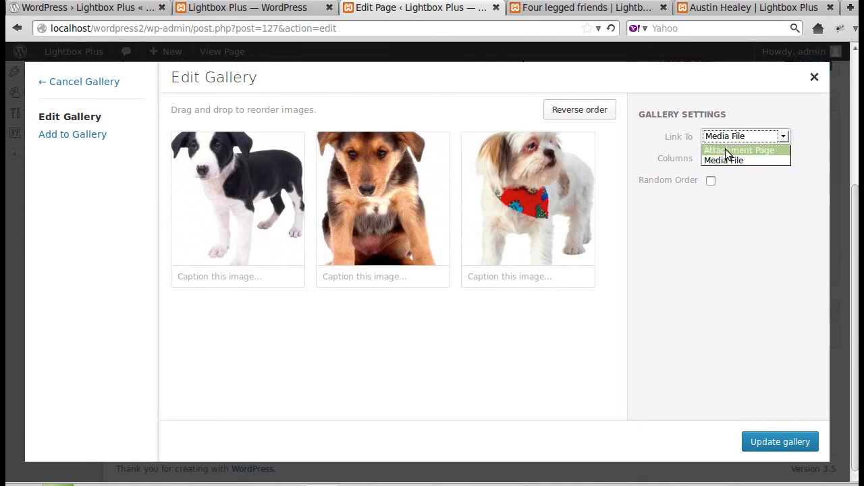
pyautogui.click(678, 139)
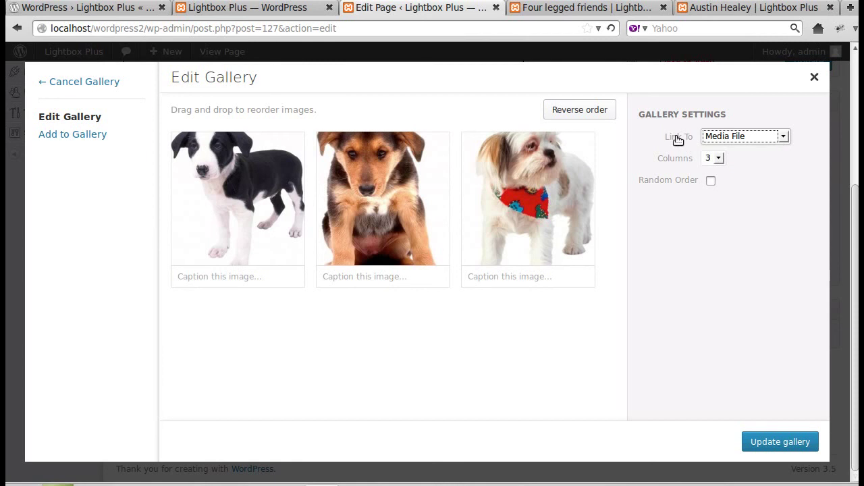
pyautogui.click(547, 174)
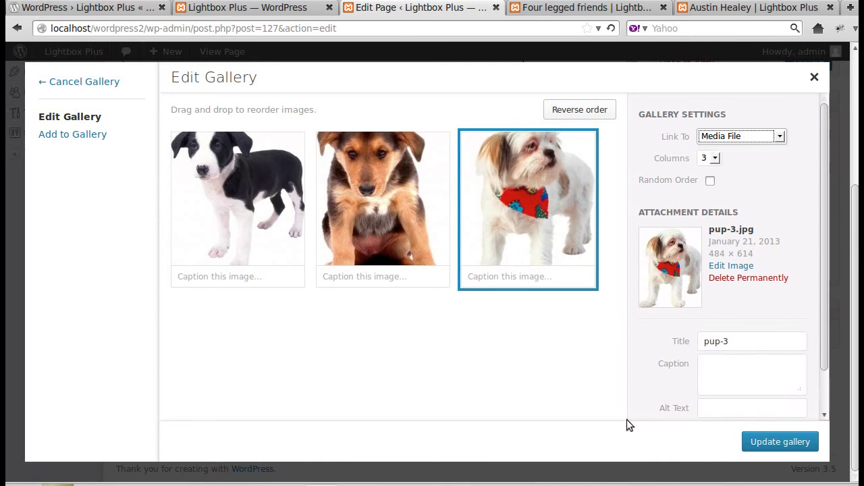
pyautogui.click(780, 443)
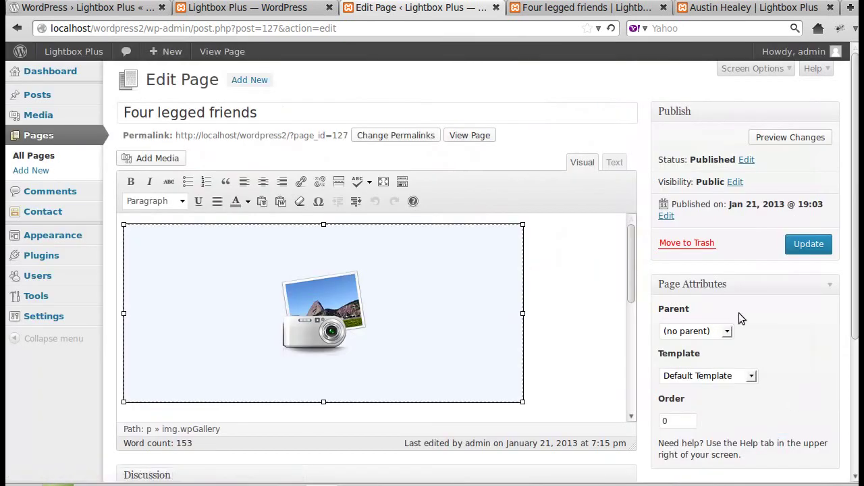
# - Return to the Lightbox Plus options, collapse the About section and look through the Styles, Advanced and Support base settings
pyautogui.click(209, 10)
pyautogui.click(253, 169)
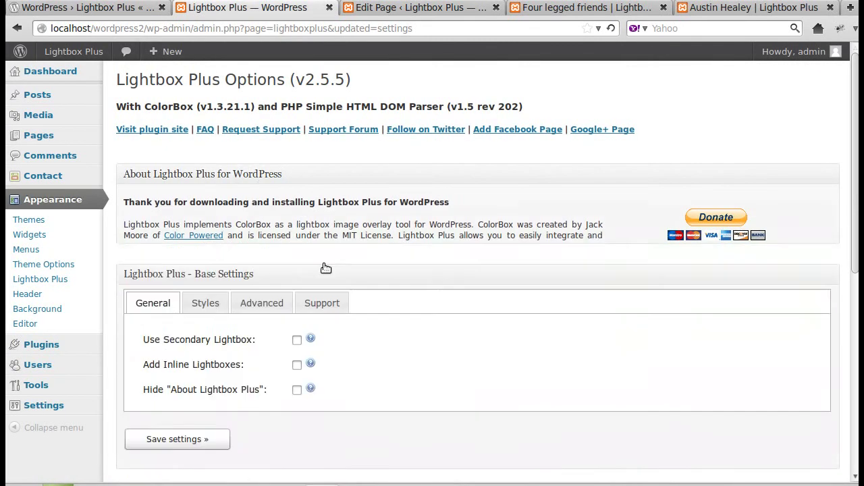
pyautogui.scroll(-3, 338, 305)
pyautogui.click(203, 93)
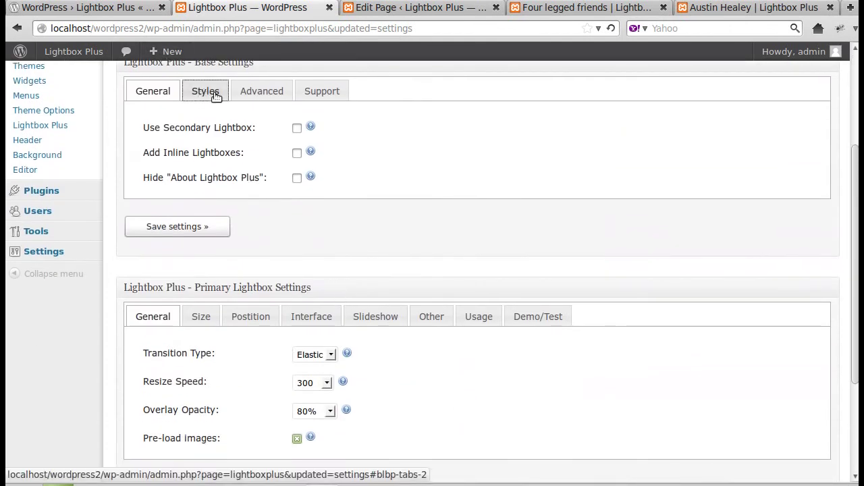
pyautogui.click(253, 91)
pyautogui.click(318, 90)
# - Examine the Size options in the primary lightbox settings, from Width down to Resize
pyautogui.scroll(-5, 453, 326)
pyautogui.scroll(-2, 454, 348)
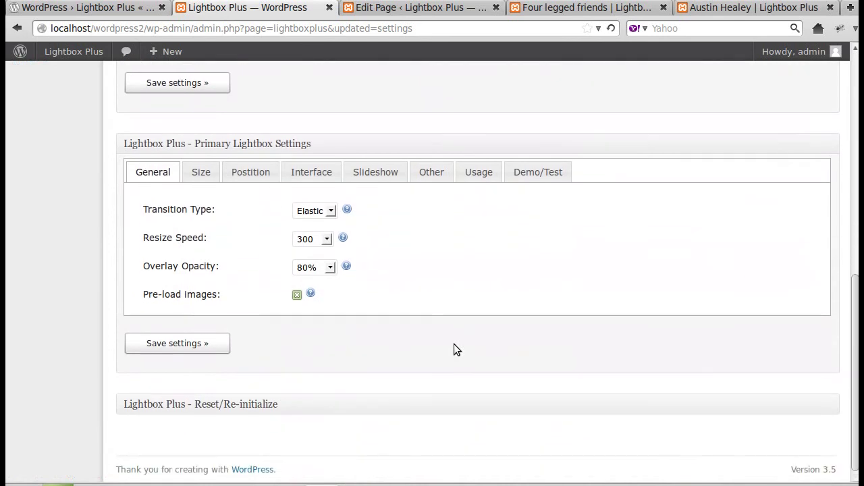
pyautogui.click(204, 173)
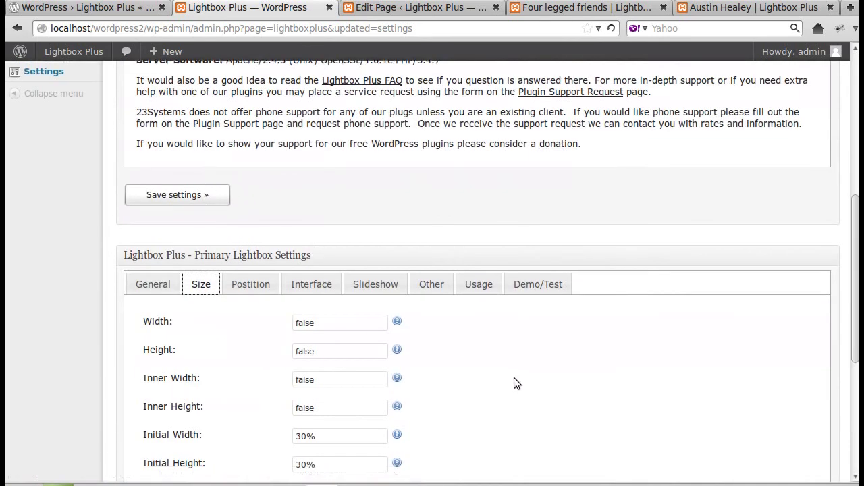
pyautogui.scroll(-3, 515, 382)
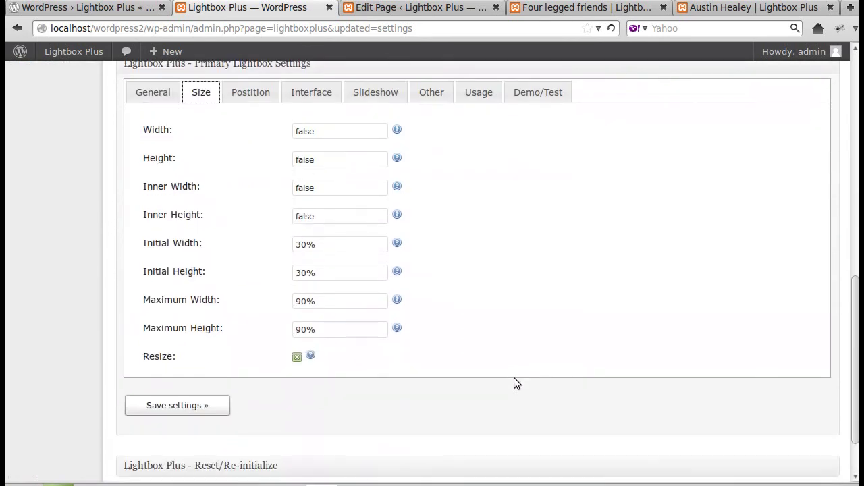
# - Examine the Interface options in the primary lightbox settings, from Close image text down to Loop image group
pyautogui.click(324, 89)
pyautogui.scroll(-4, 489, 299)
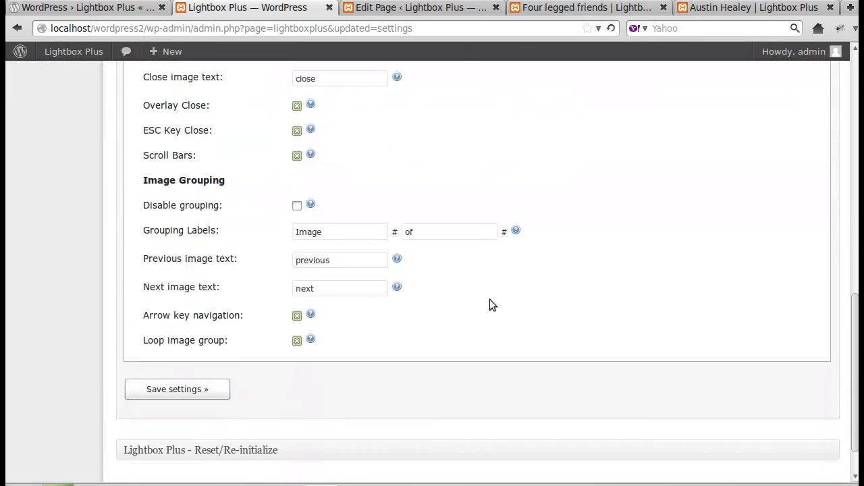
pyautogui.scroll(-1, 490, 301)
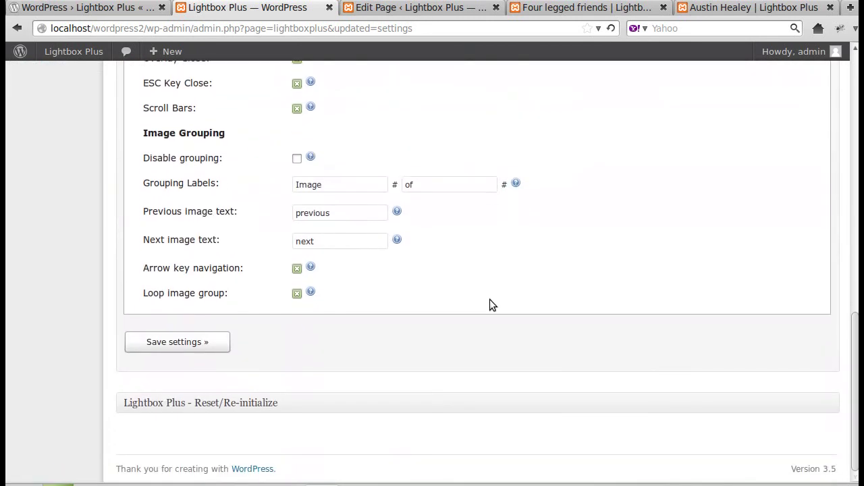
pyautogui.scroll(10, 95, 362)
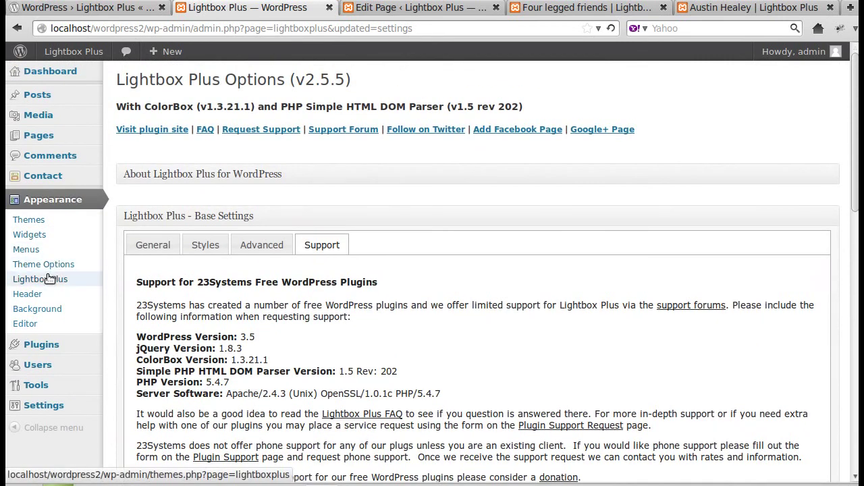
# - Expand the Reset/Re-initialize section below the primary lightbox settings and review its reset option without running it
pyautogui.scroll(-15, 205, 331)
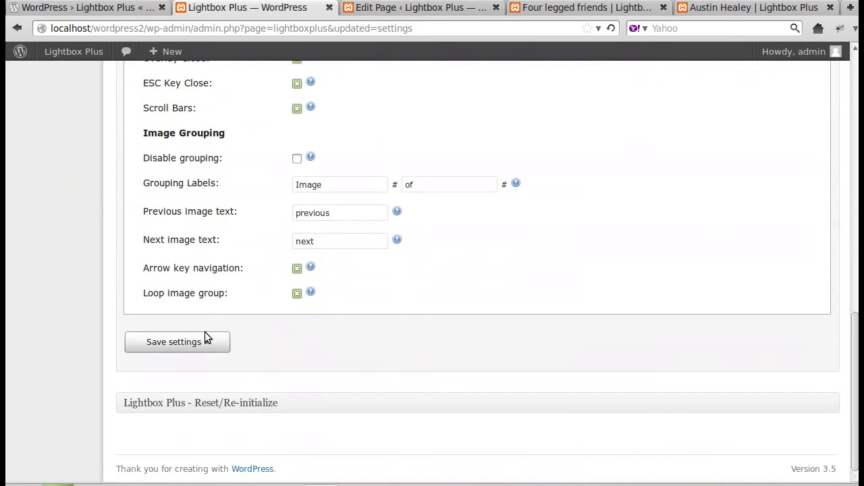
pyautogui.click(212, 405)
pyautogui.scroll(-4, 324, 403)
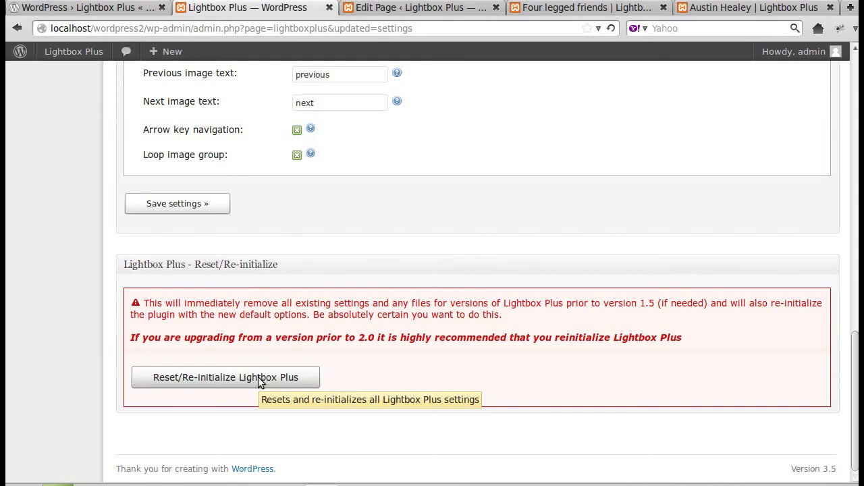
# - Expand the About Lightbox Plus for WordPress section above the base settings
pyautogui.scroll(15, 259, 382)
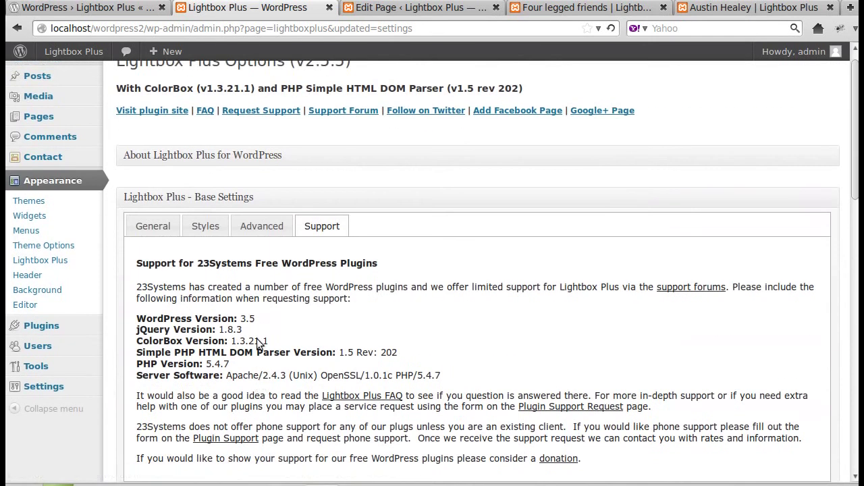
pyautogui.scroll(1, 287, 379)
pyautogui.click(244, 177)
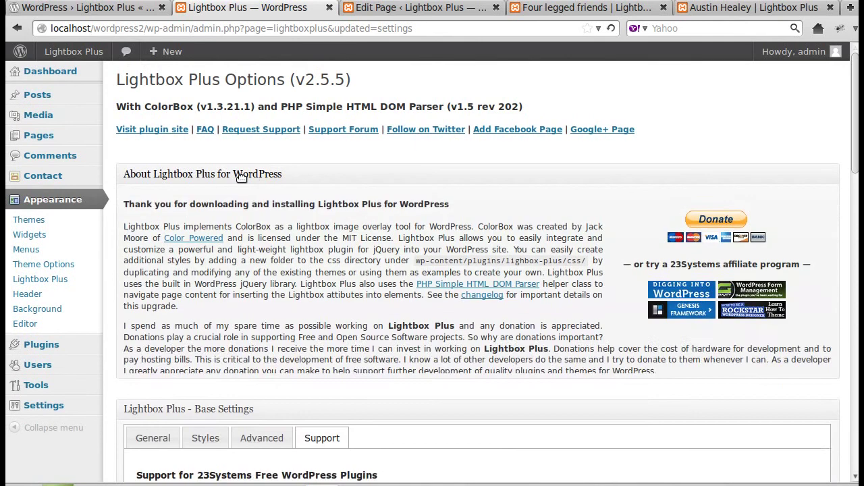
# - Show the Styles options in the base settings and enable Use Custom Styles
pyautogui.scroll(-10, 214, 335)
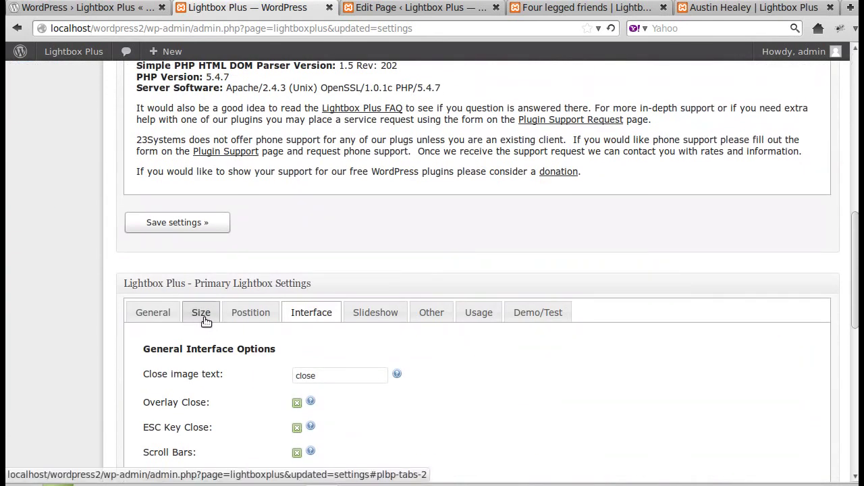
pyautogui.scroll(5, 203, 319)
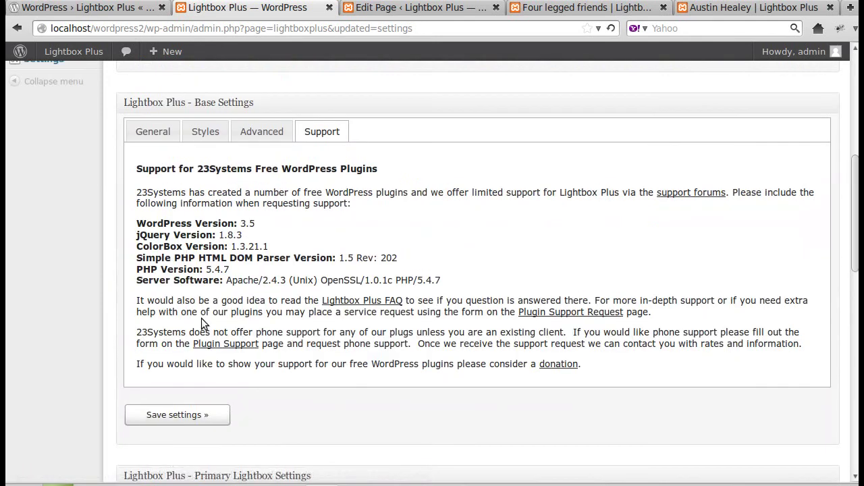
pyautogui.click(203, 131)
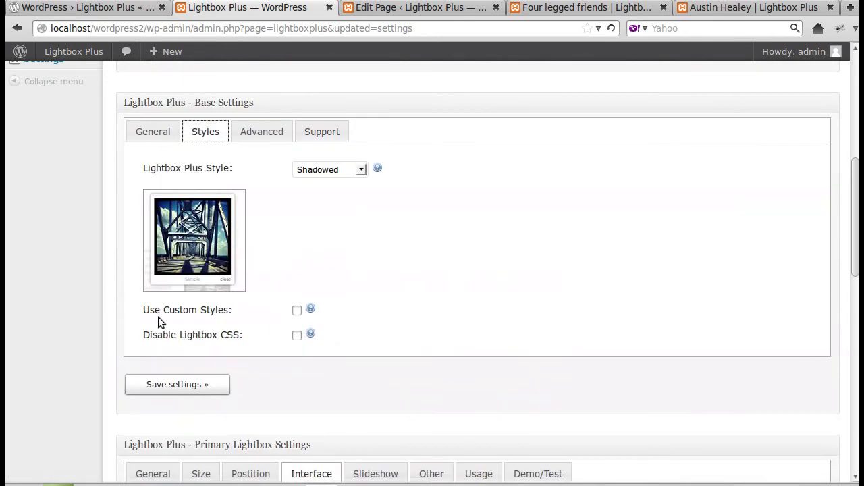
pyautogui.click(297, 311)
pyautogui.scroll(-5, 376, 349)
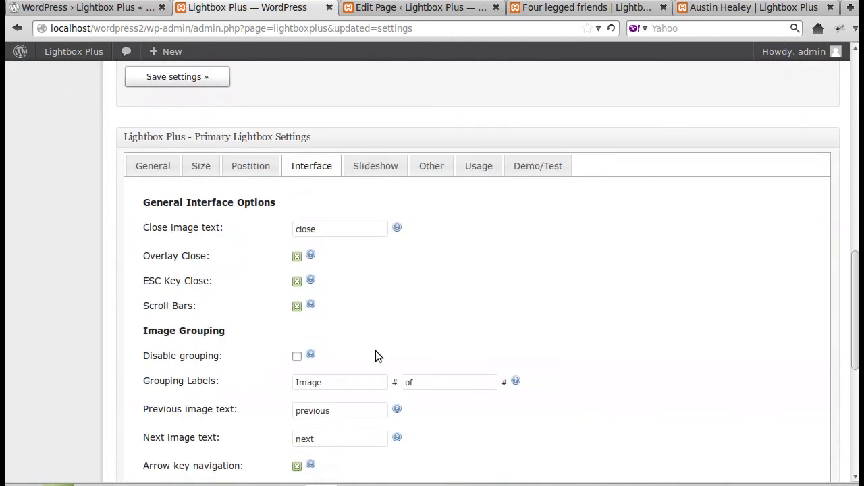
pyautogui.scroll(-5, 375, 357)
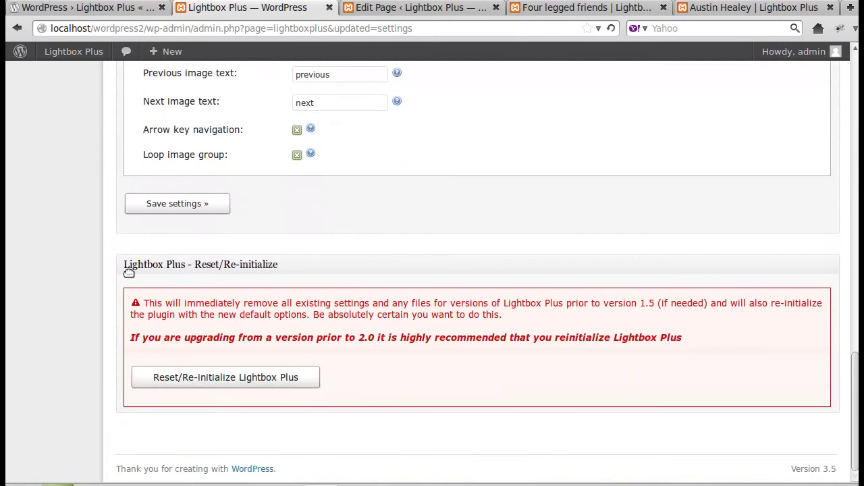
pyautogui.scroll(20, 93, 406)
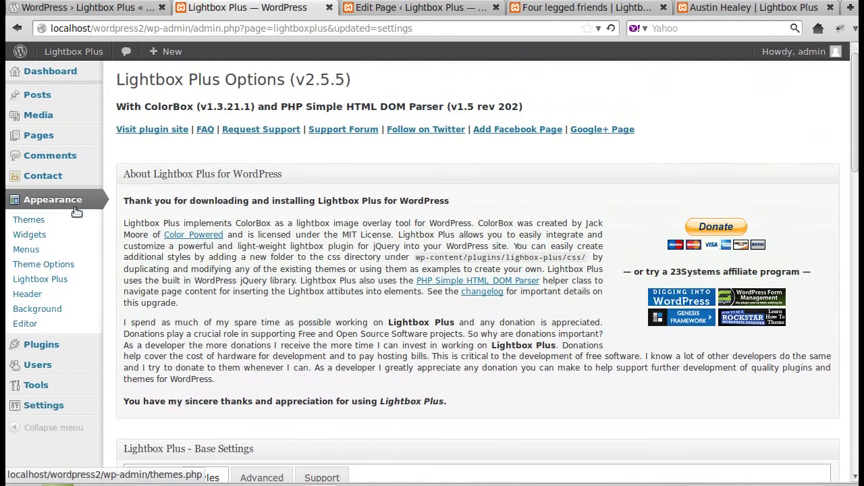
pyautogui.scroll(-20, 268, 347)
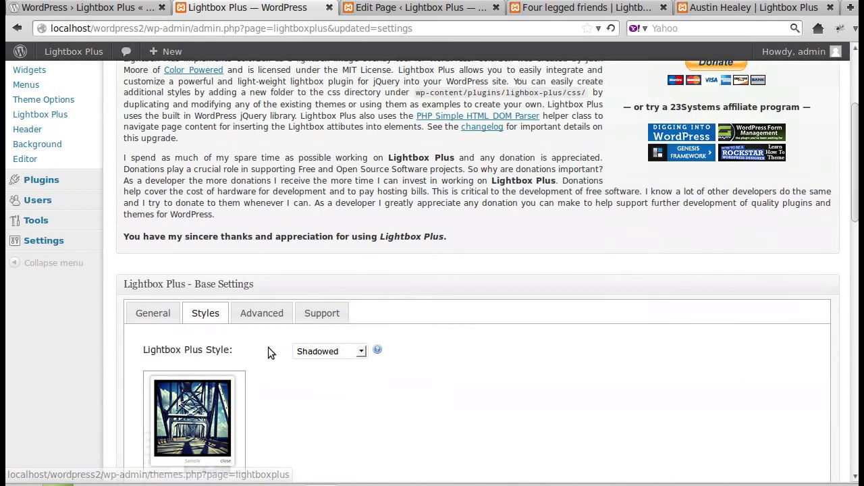